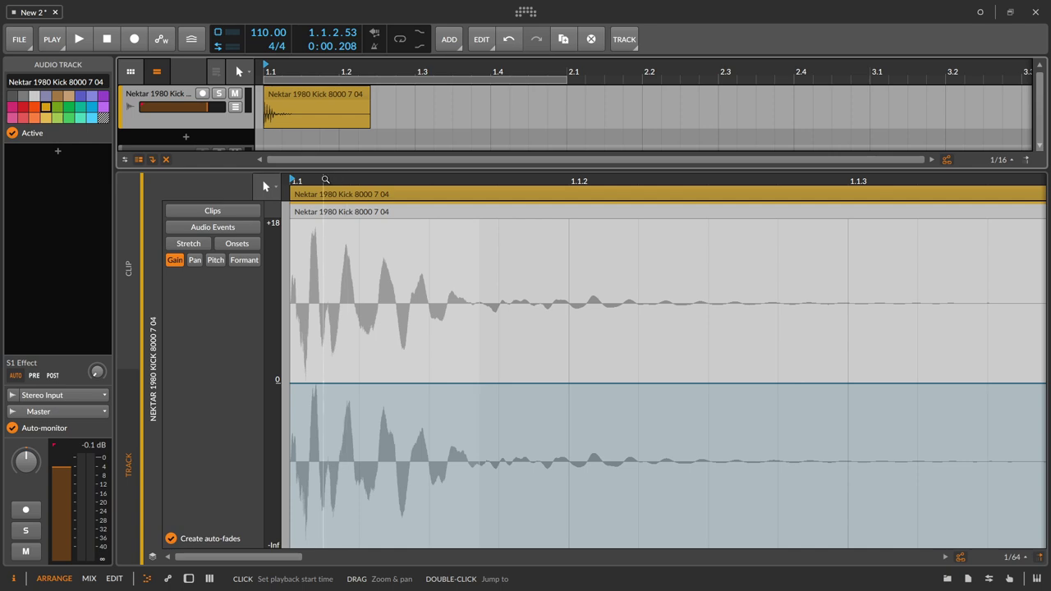
Step: Zoom into the kick's attack and add a 0 dB gain point just after the clip start
drag(325, 180, 368, 180)
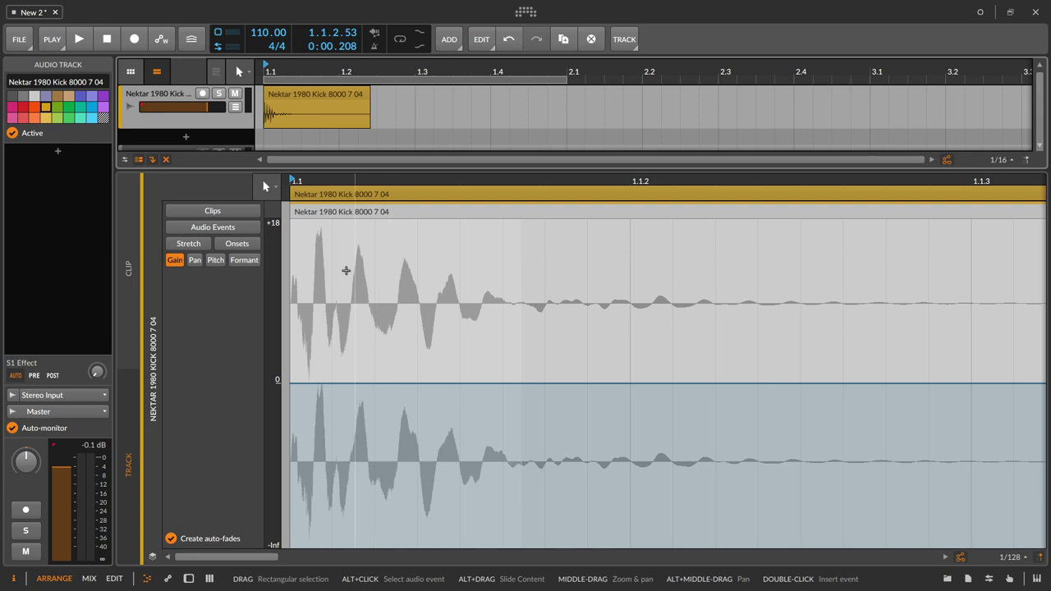
drag(320, 182, 321, 242)
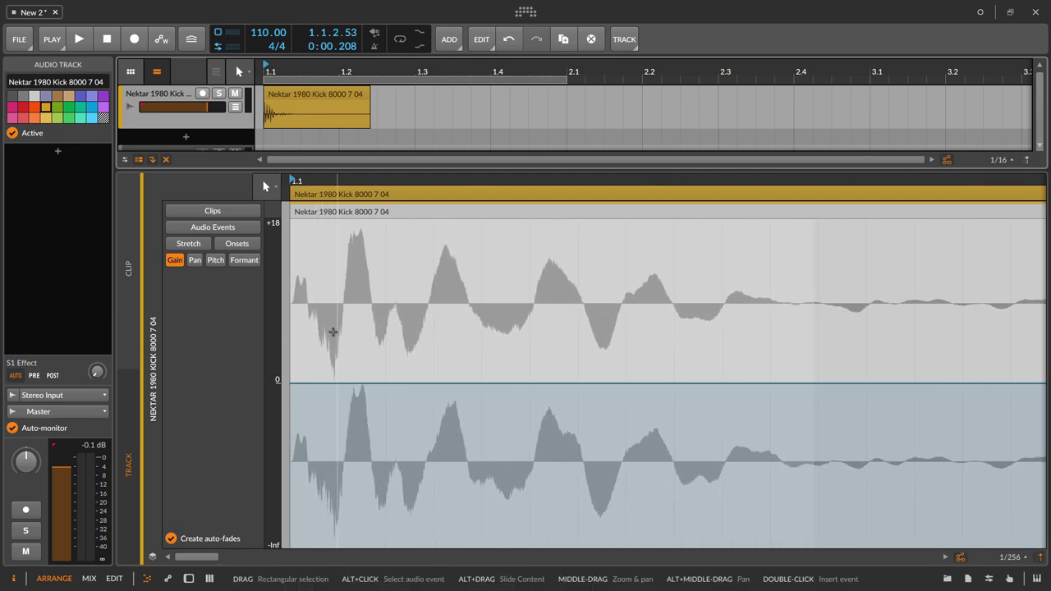
mouse_move(320, 387)
double_click(316, 386)
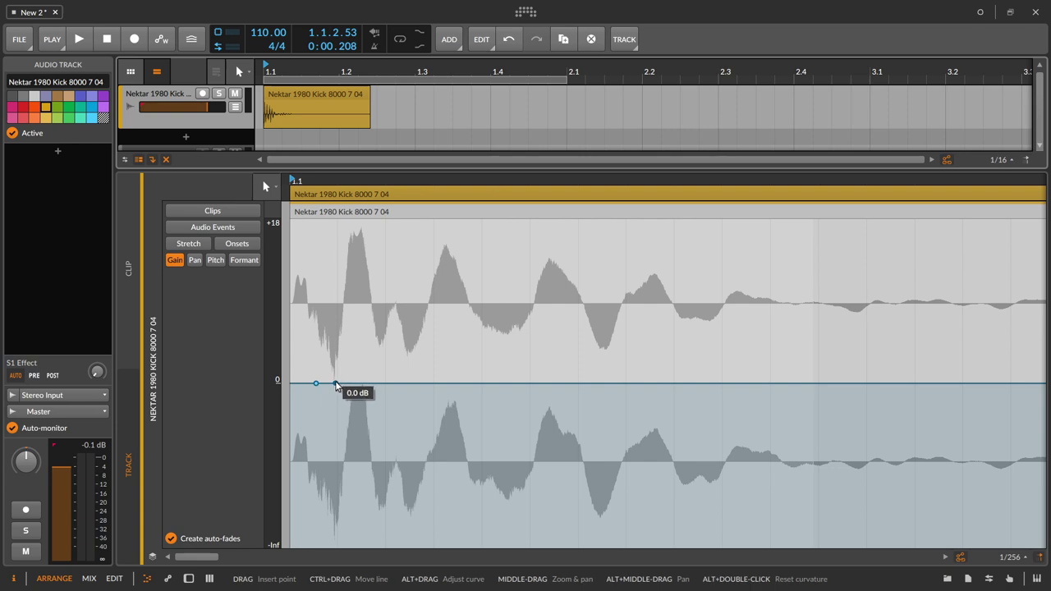
Step: Add a second gain point beside the first and pull it down to deepen the dip
click(336, 383)
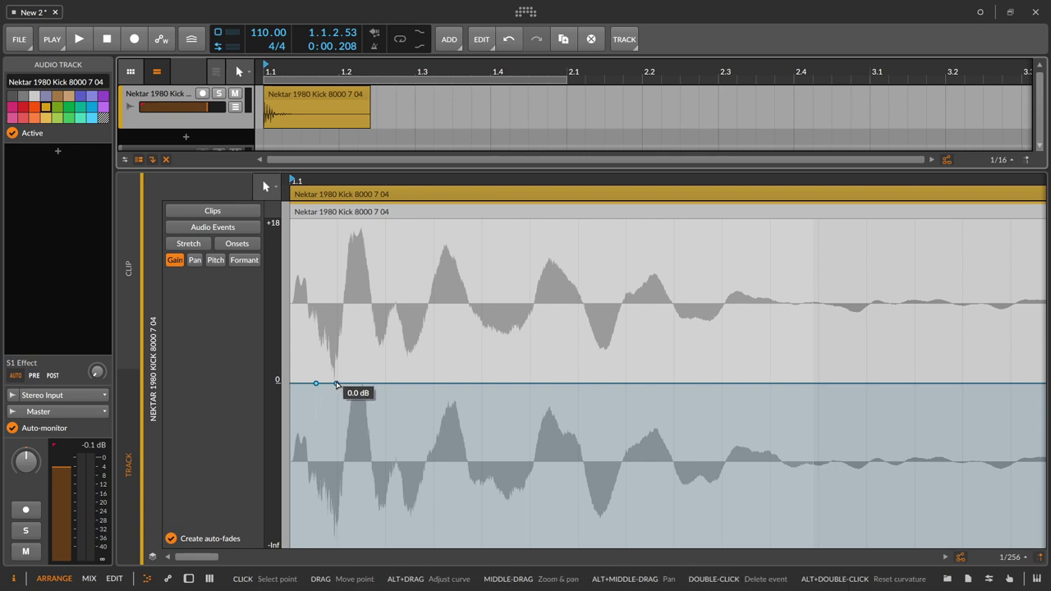
drag(336, 383, 337, 395)
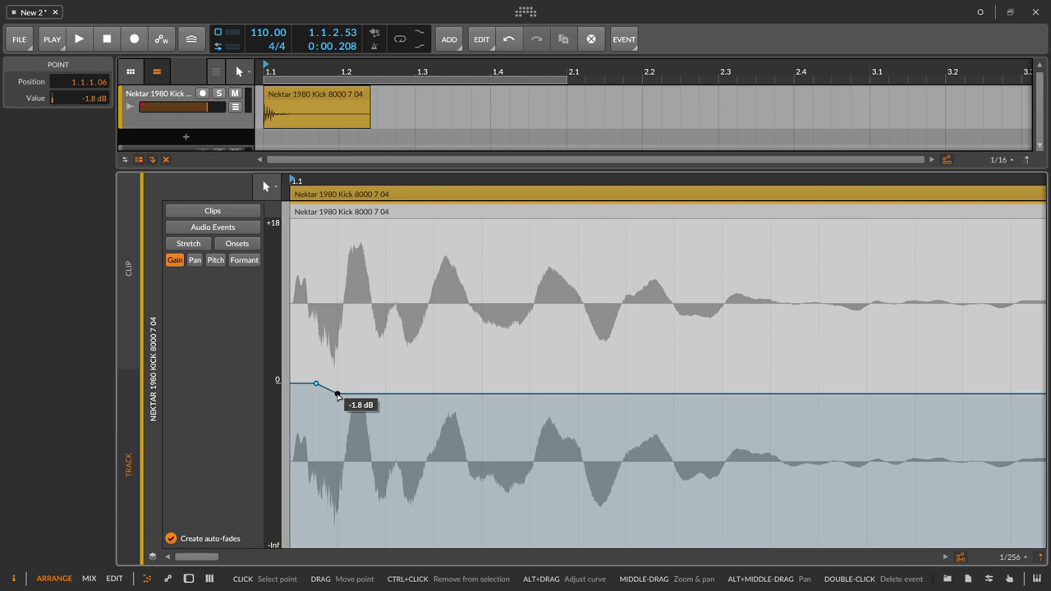
drag(336, 395, 337, 419)
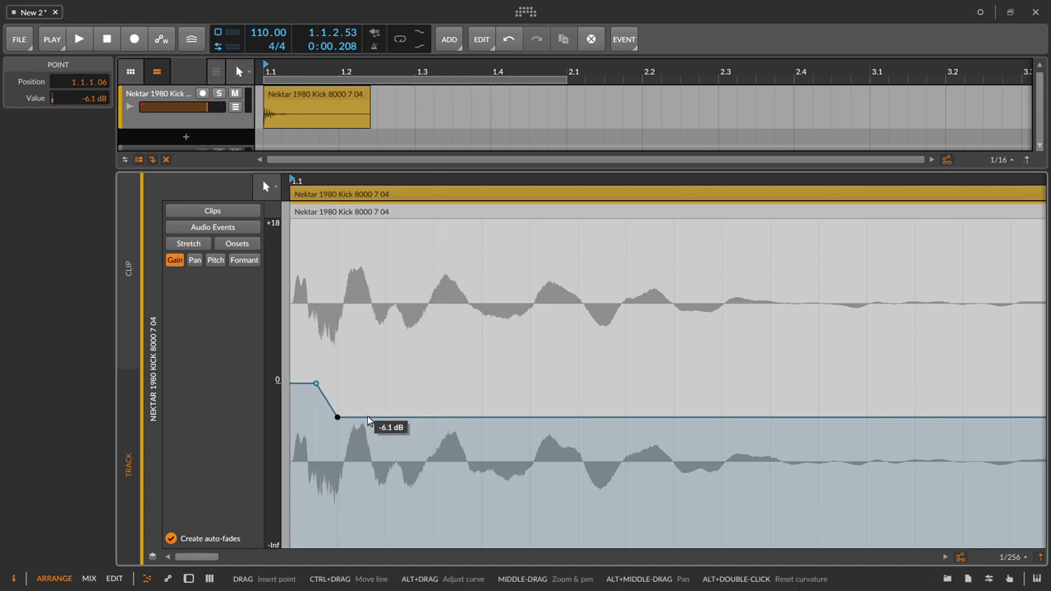
Step: Shape the recovery with points rising through -1.8 dB back to 0 dB, deleting a stray point
drag(368, 421, 674, 383)
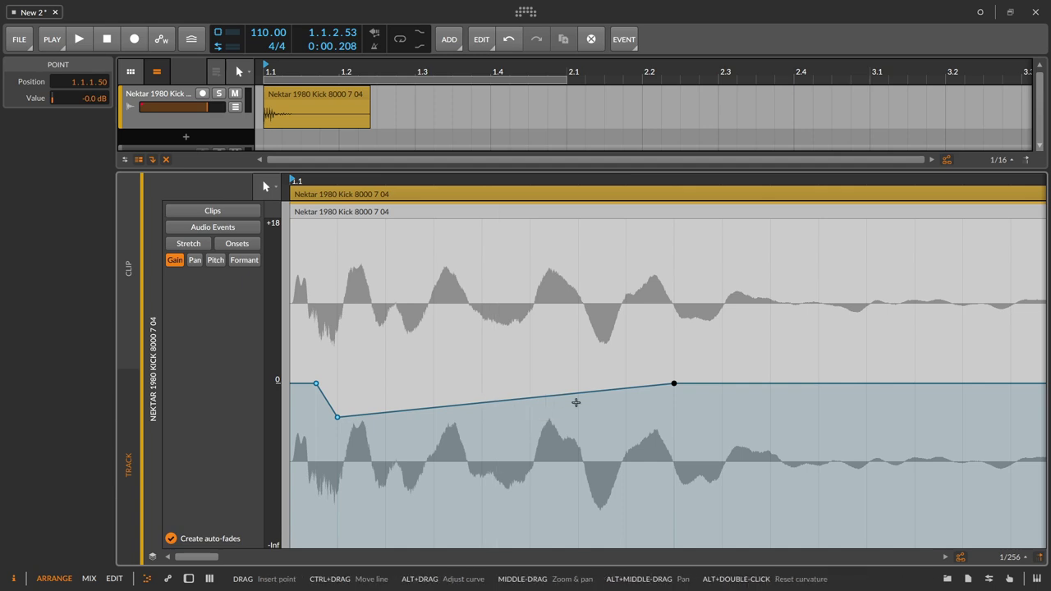
click(533, 399)
drag(534, 399, 530, 395)
click(880, 383)
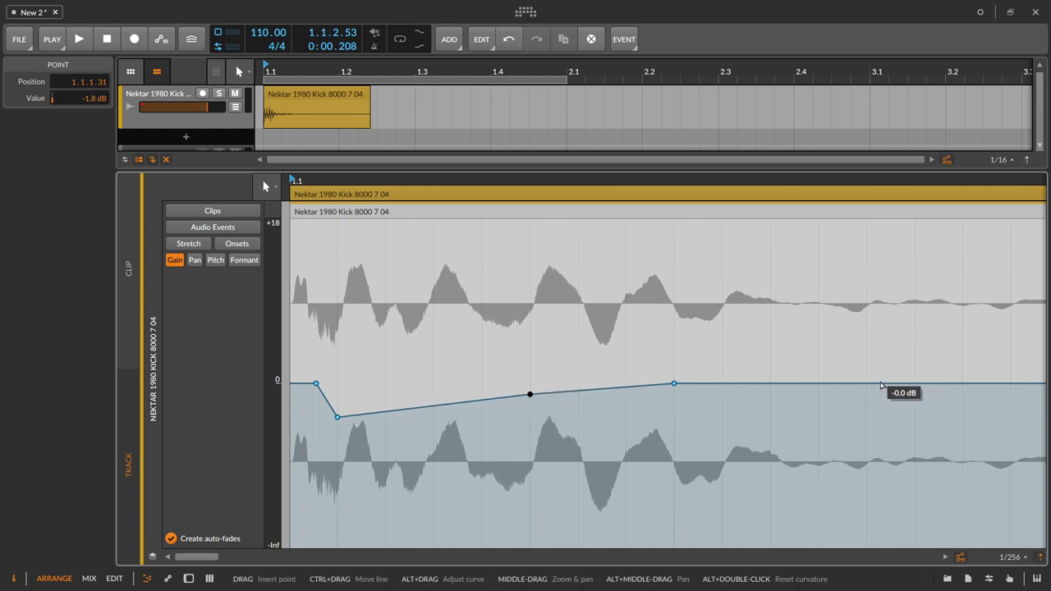
double_click(674, 384)
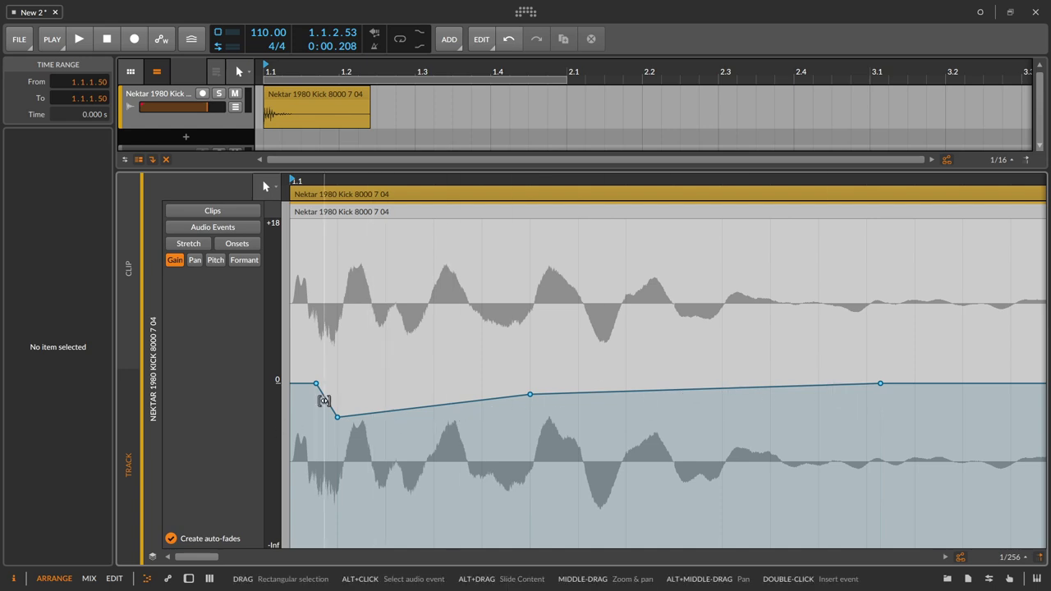
Step: Curve the segments of the kick's gain dip
mouse_move(328, 399)
mouse_down()
mouse_move(328, 409)
mouse_move(328, 399)
mouse_up()
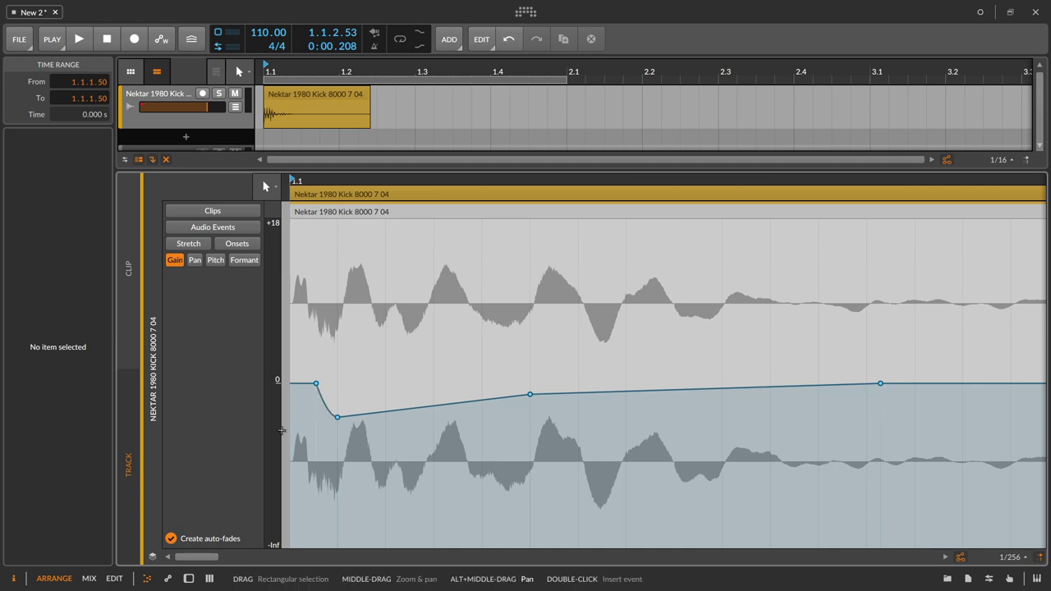
drag(406, 408, 407, 414)
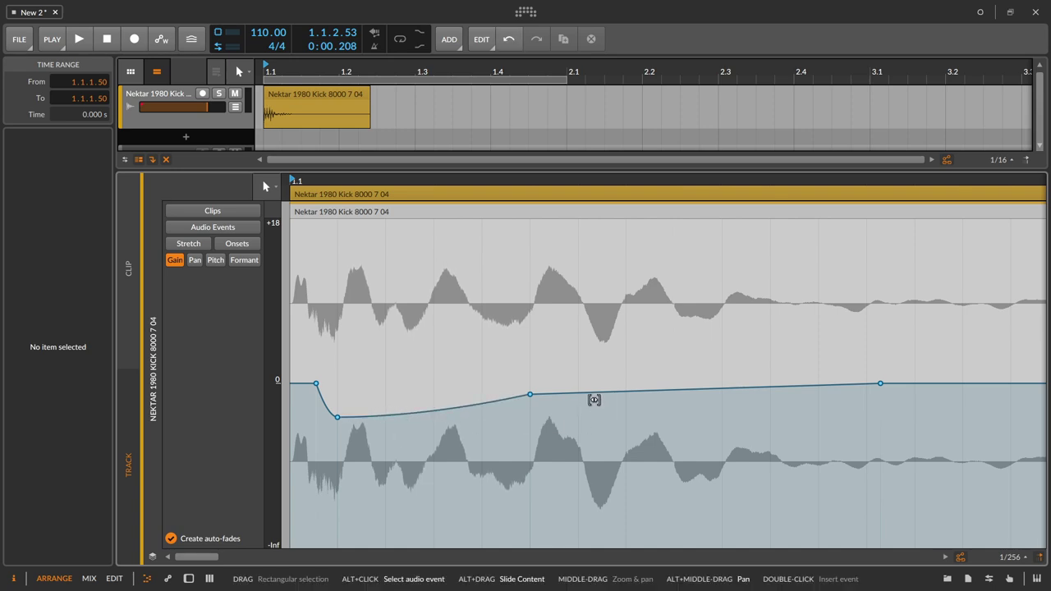
drag(593, 398, 594, 398)
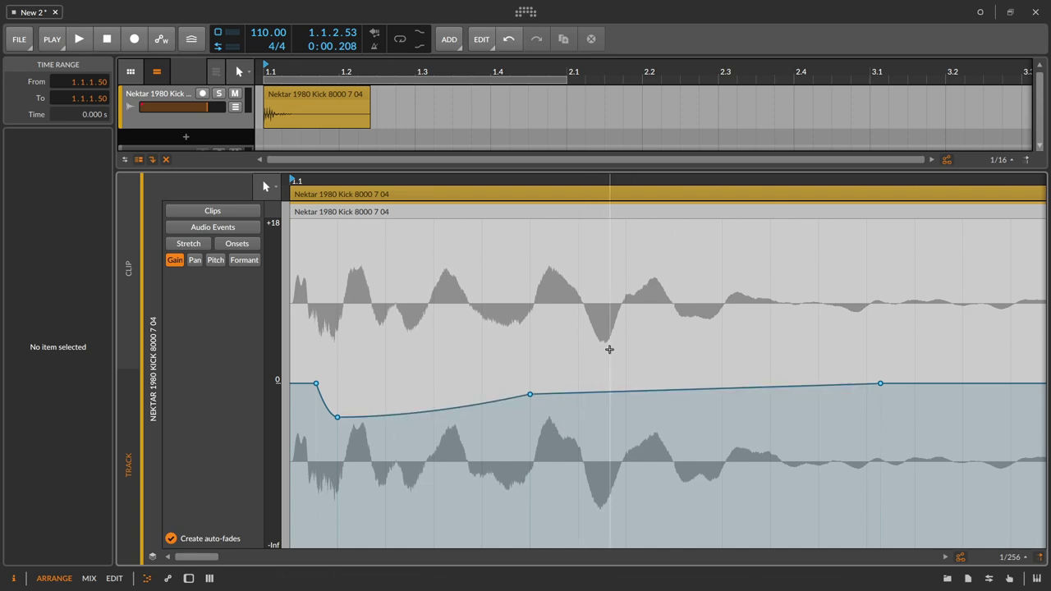
Step: Place the rising gain point at -1.9 dB, then show the kick track's empty device chain
click(573, 394)
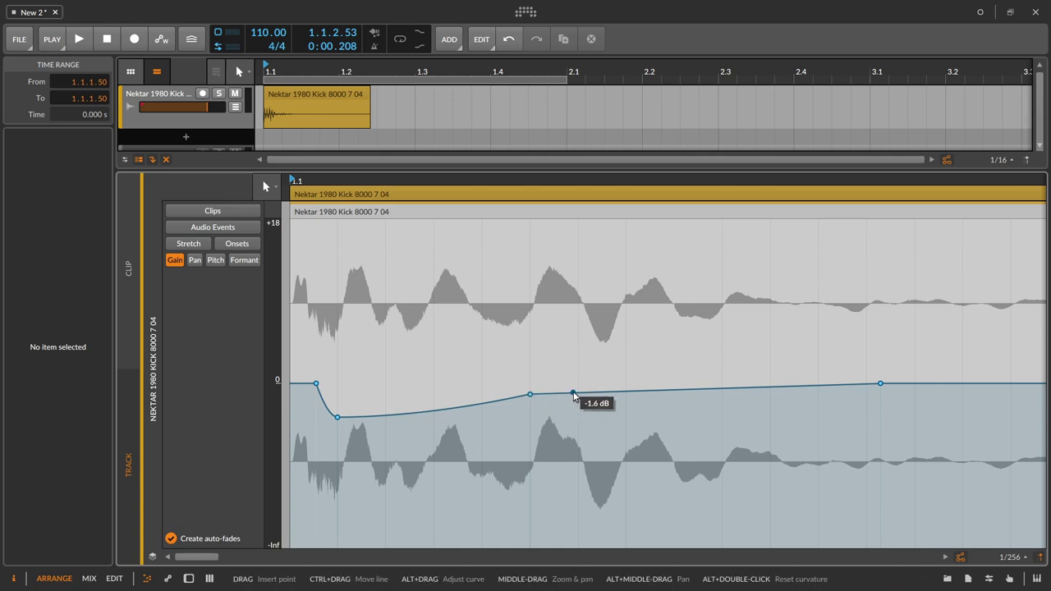
drag(530, 395, 578, 395)
mouse_move(586, 181)
mouse_down()
mouse_move(405, 205)
mouse_move(398, 221)
mouse_move(602, 181)
mouse_up()
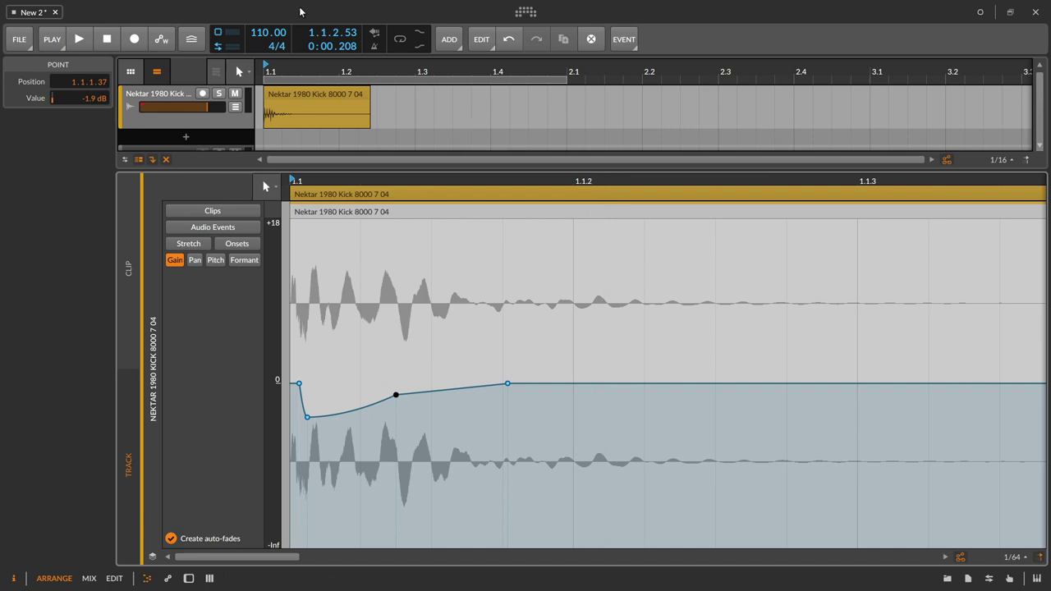
double_click(162, 96)
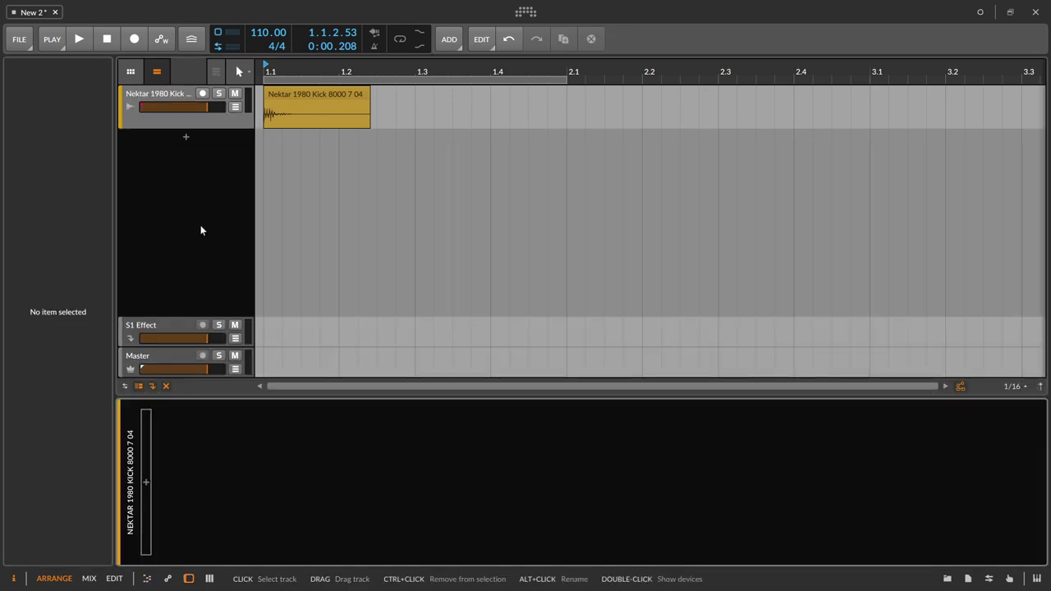
Step: Audition the kick track, then reopen the kick clip in the detail editor
click(298, 92)
click(199, 87)
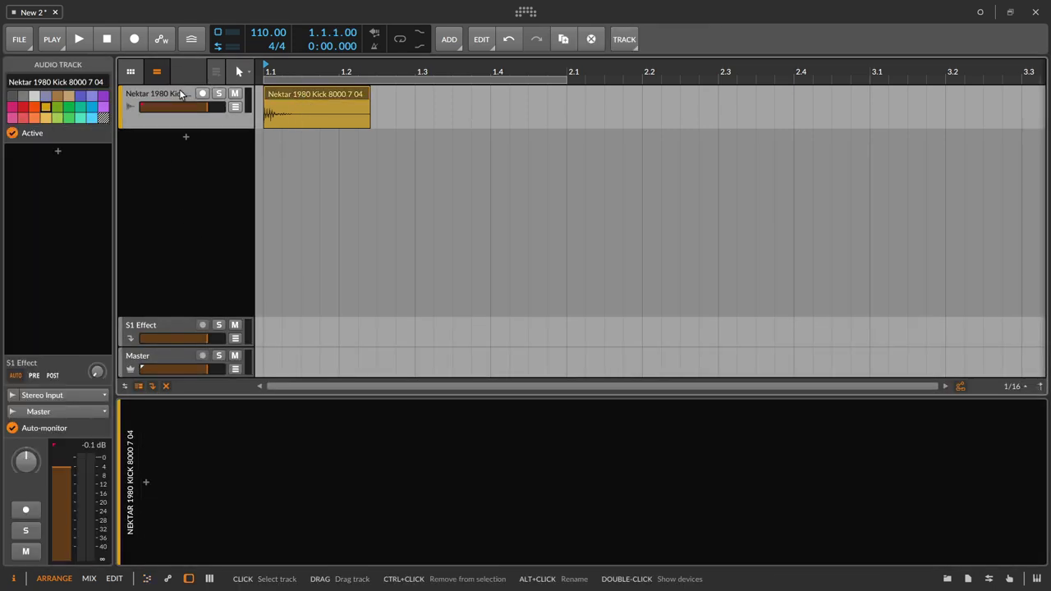
key(space)
key(space)
key(space)
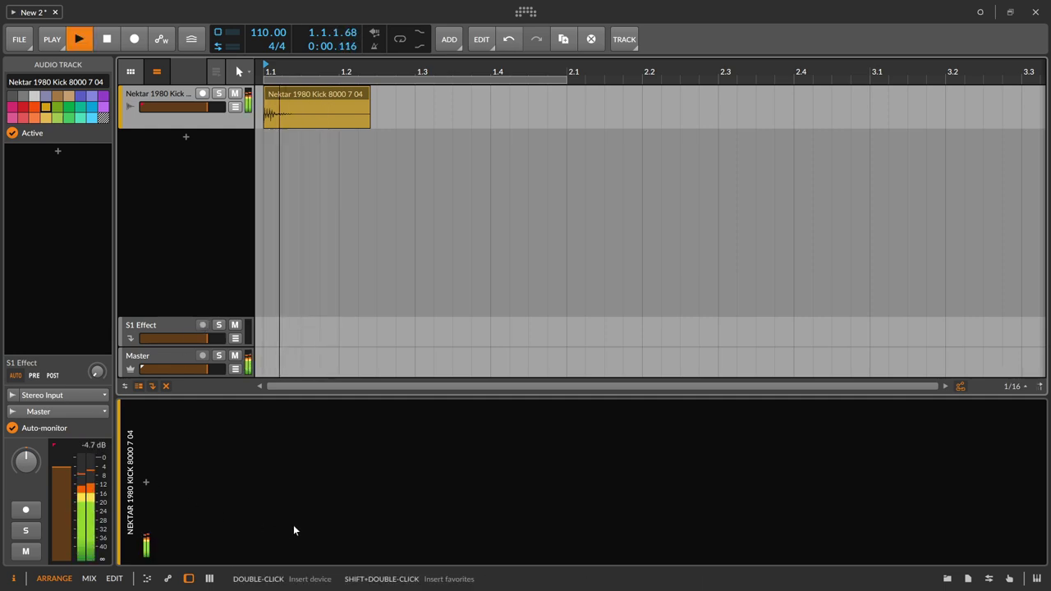
key(space)
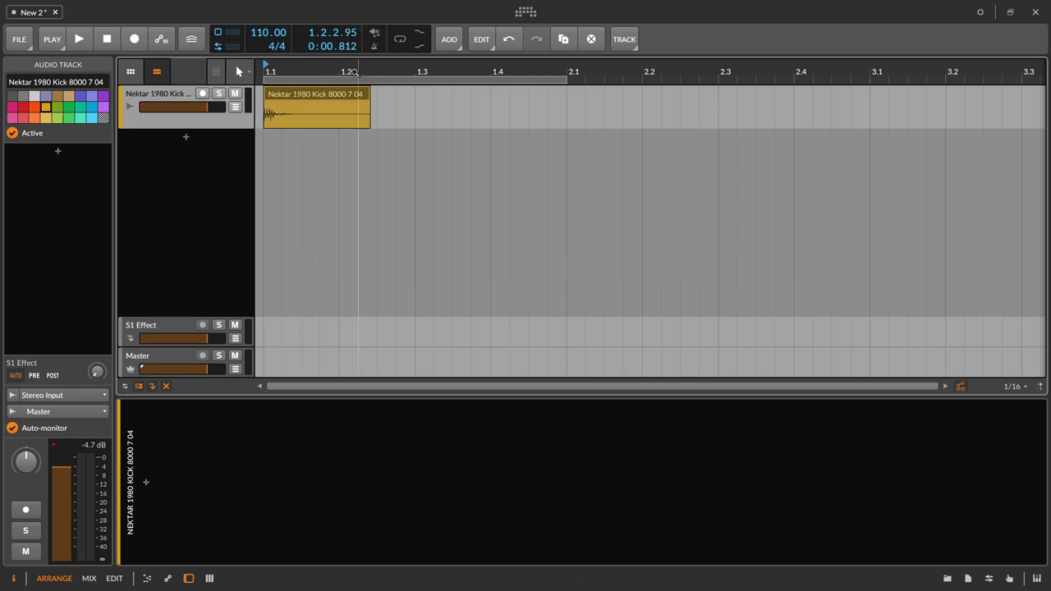
click(291, 96)
double_click(290, 94)
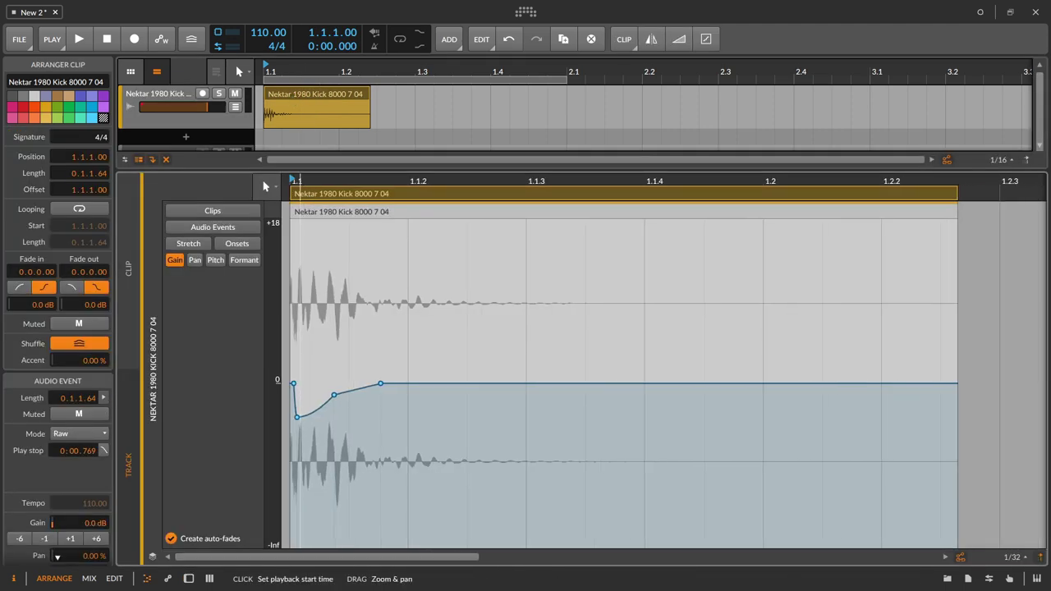
Step: Raise all four kick gain points together and audition the louder envelope
drag(427, 461, 287, 357)
drag(78, 97, 78, 79)
click(145, 91)
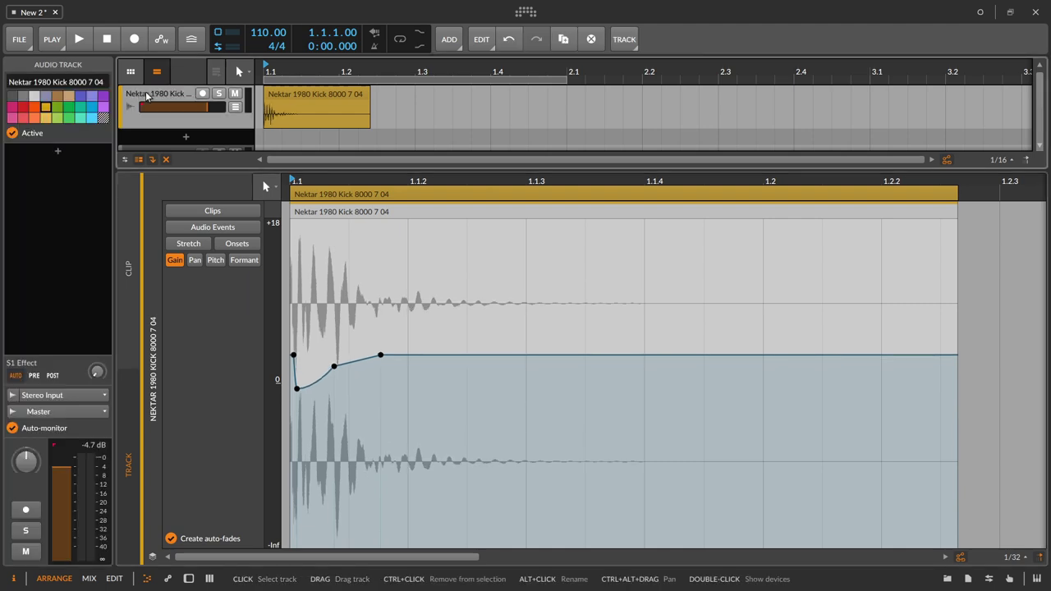
key(space)
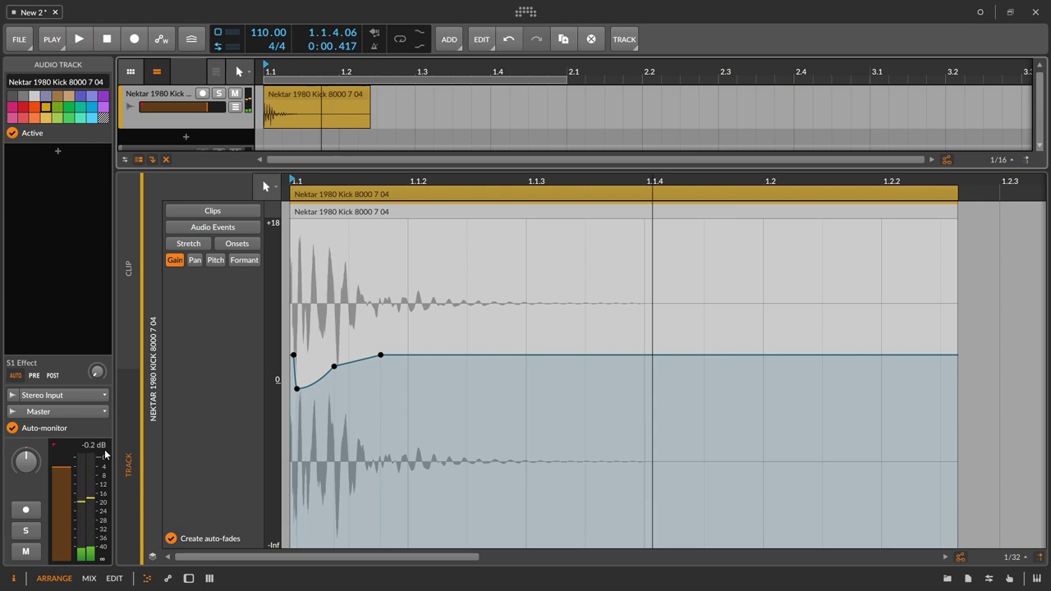
key(space)
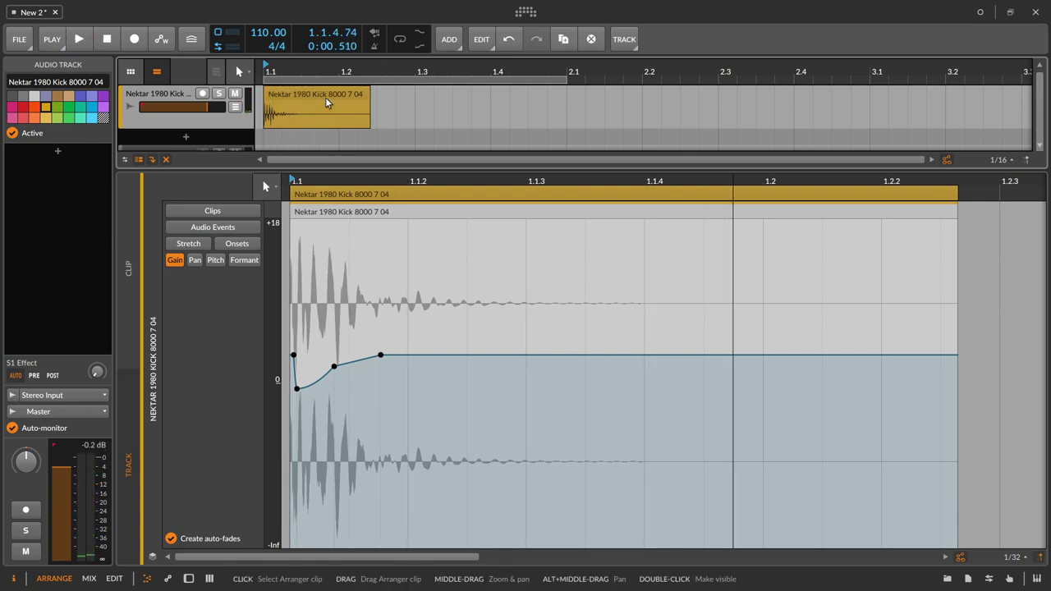
Step: Duplicate the kick clip so a copy follows at 1.3, and play both copies
key(ctrl+d)
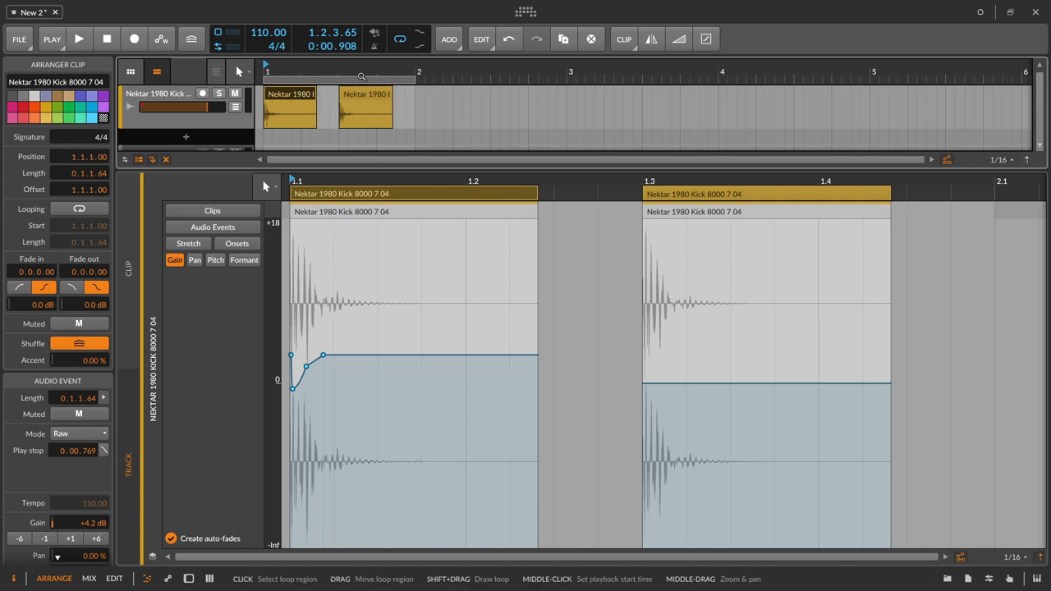
drag(366, 77, 367, 73)
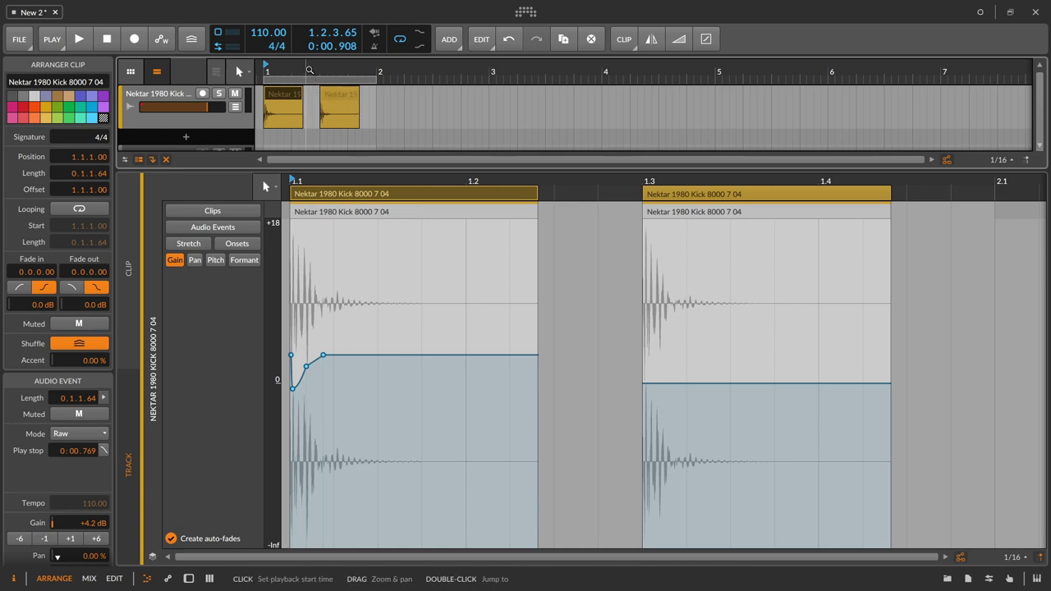
key(space)
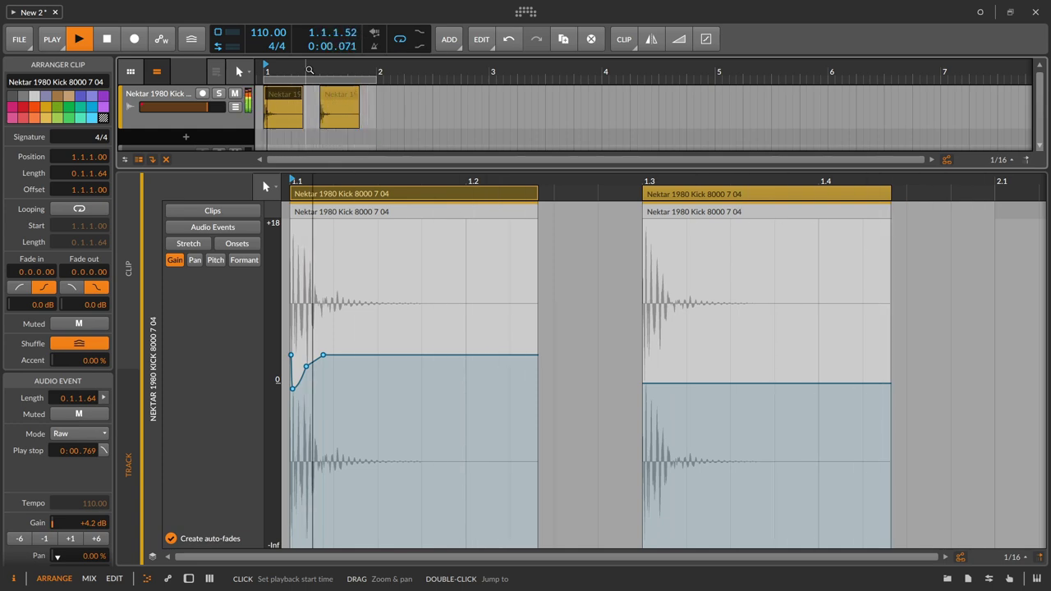
key(space)
scroll(267, 104, up, 5)
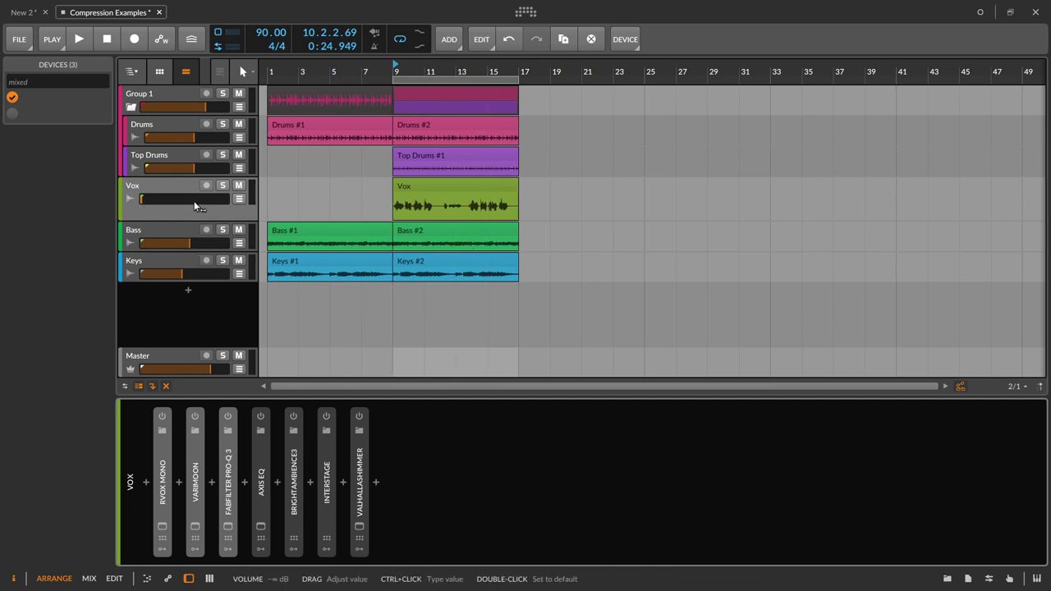
Step: Solo Drums, Top Drums, Bass and Keys in turn during playback, leaving none soloed
key(space)
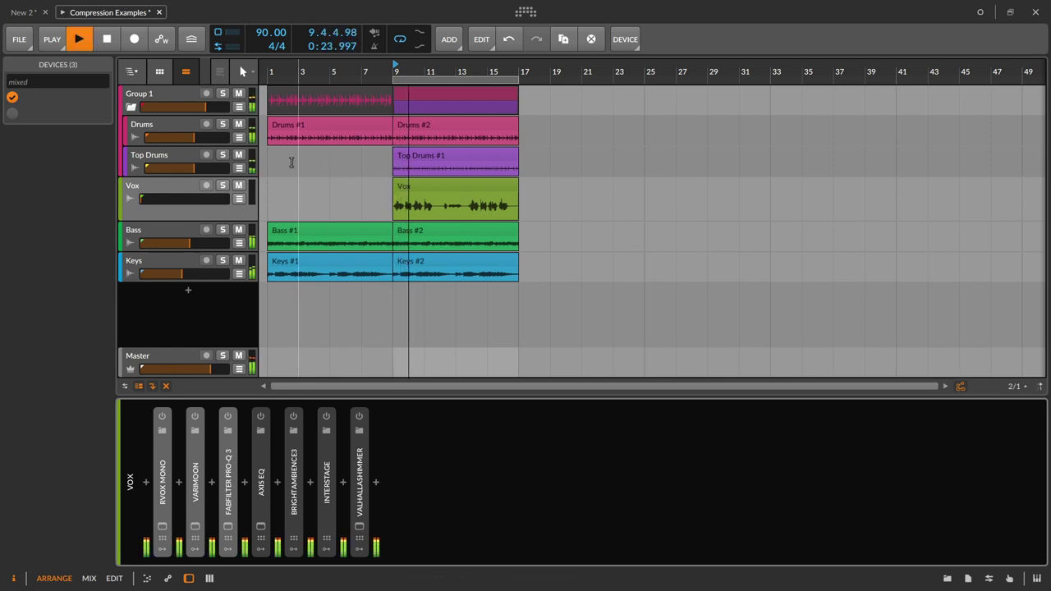
click(223, 124)
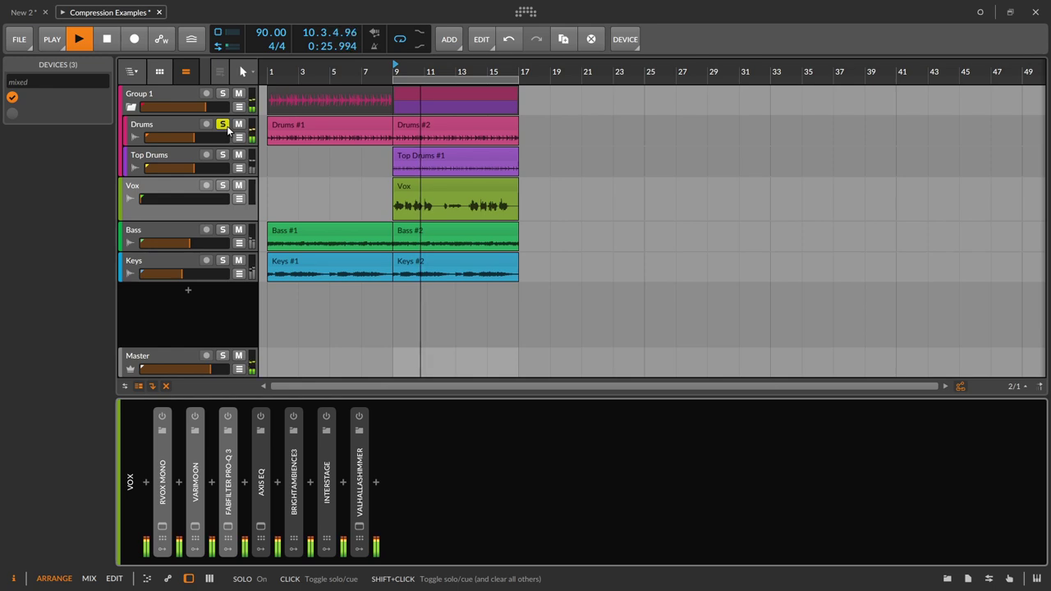
click(222, 155)
click(222, 155)
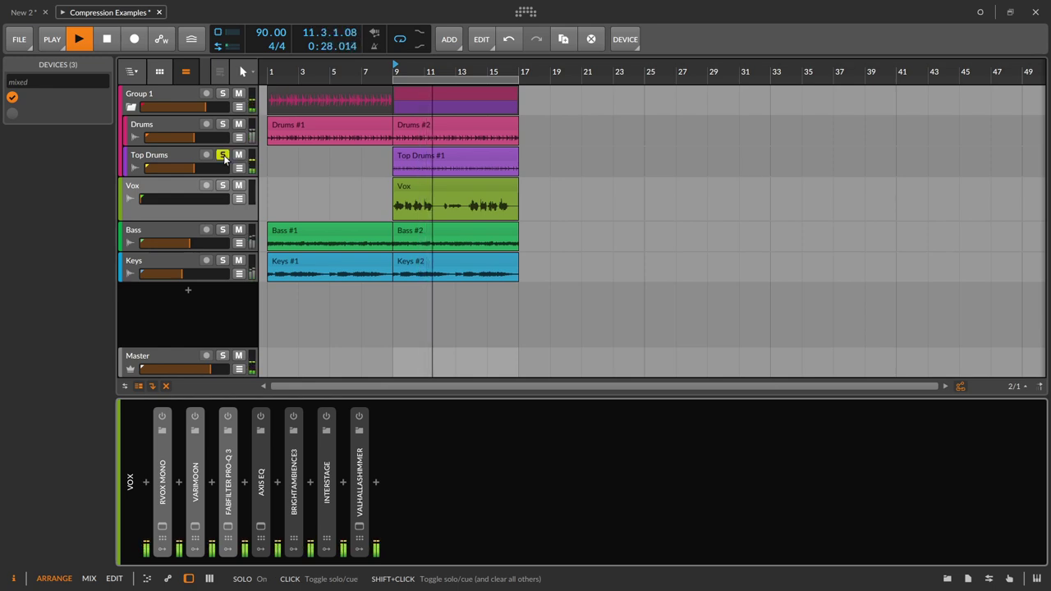
click(223, 230)
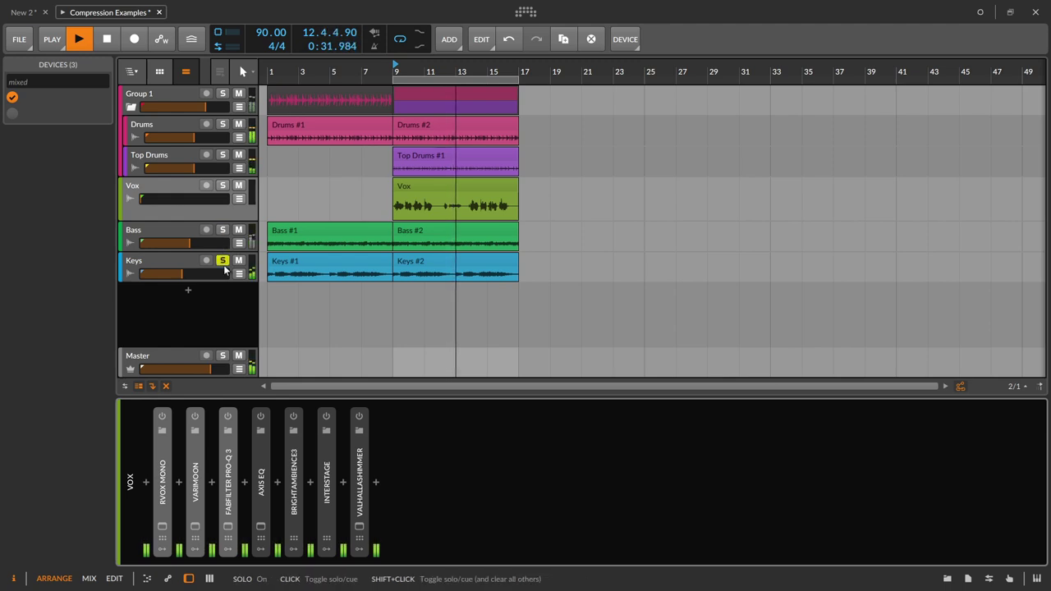
click(222, 261)
click(222, 261)
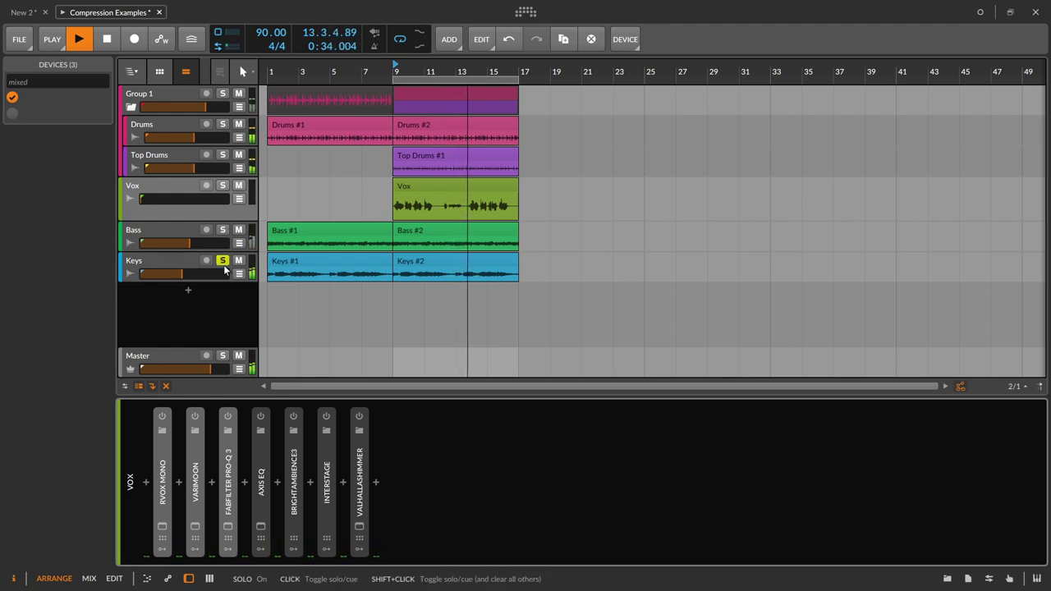
click(296, 206)
key(space)
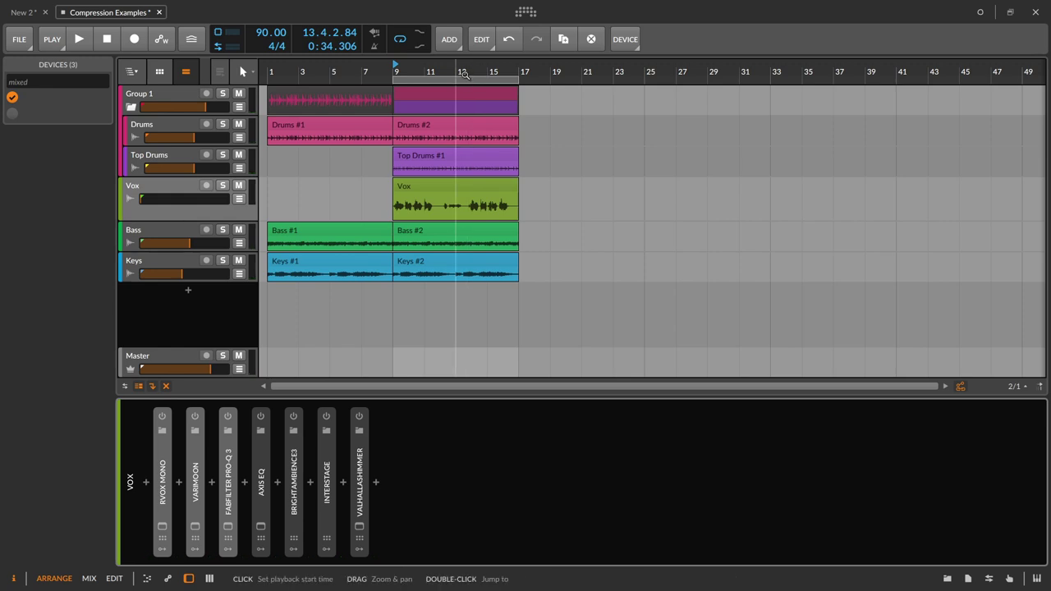
Step: Zoom in around bar 9, play the Vox section, and select the 8-bar Vox clip
drag(464, 73, 464, 123)
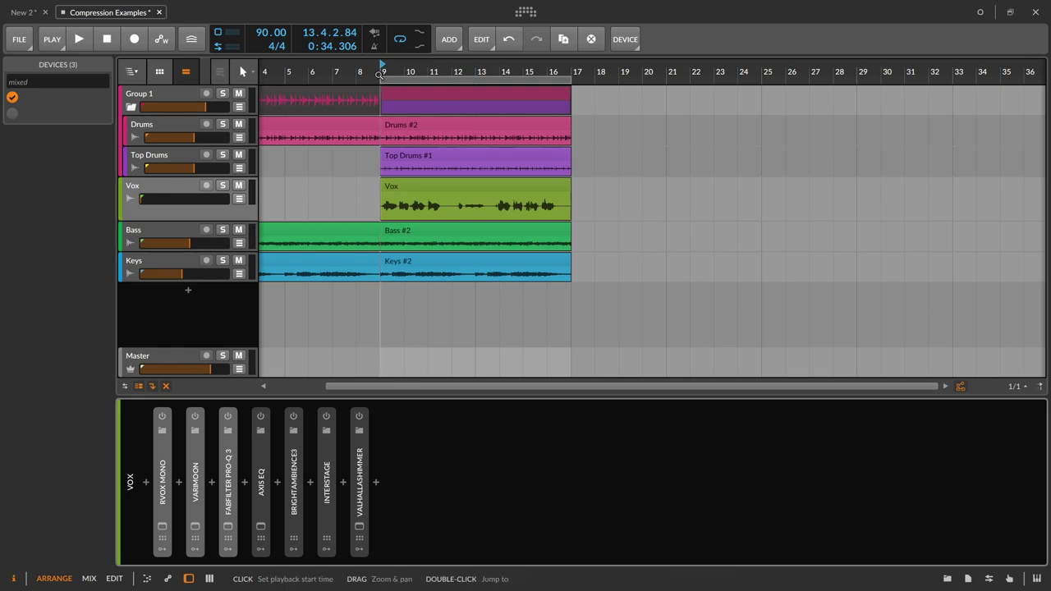
drag(383, 71, 388, 71)
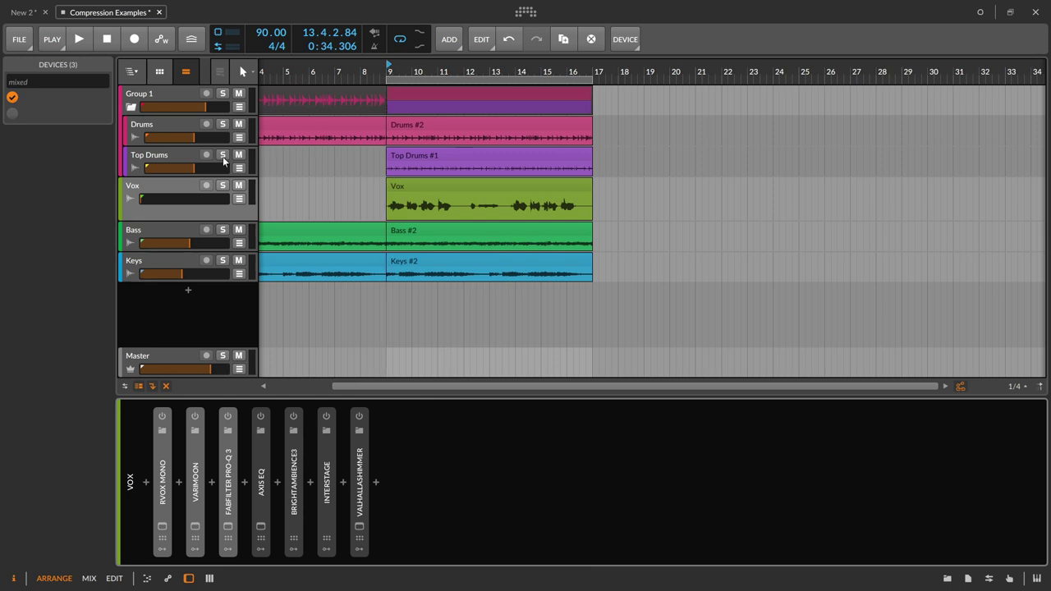
key(space)
drag(145, 200, 207, 200)
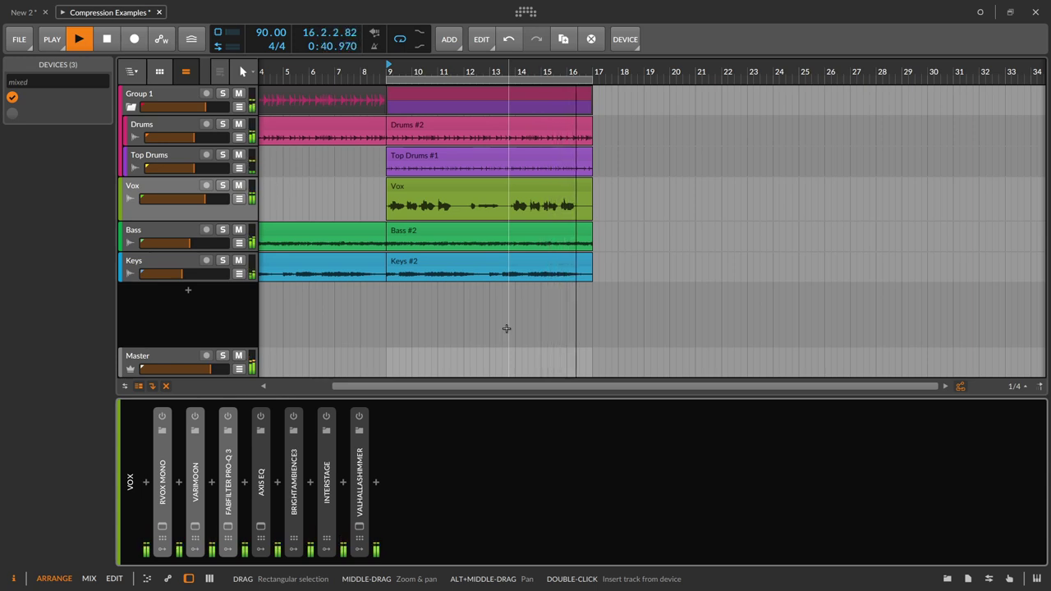
key(space)
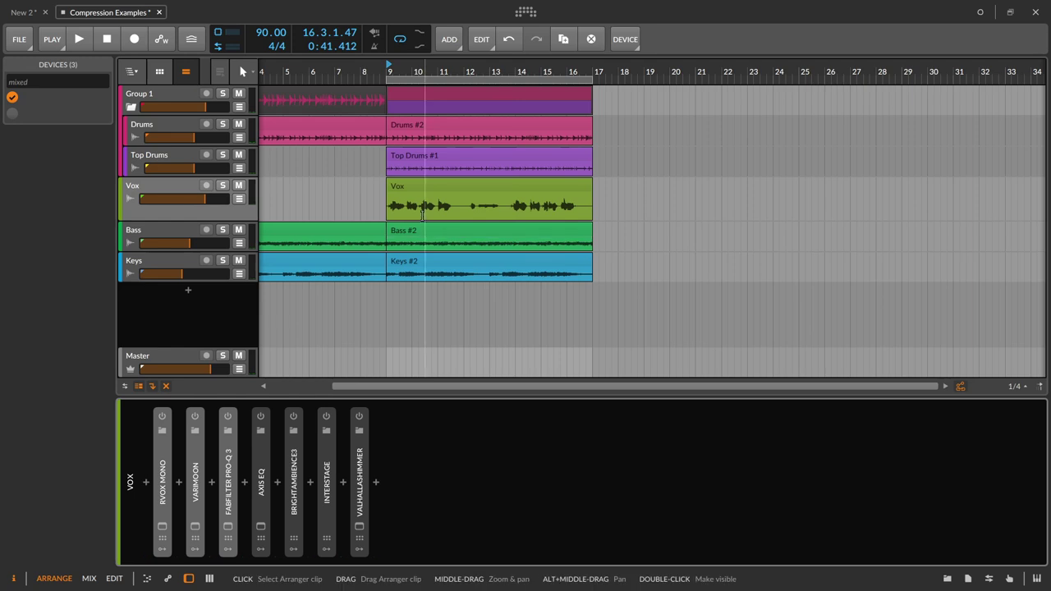
click(405, 187)
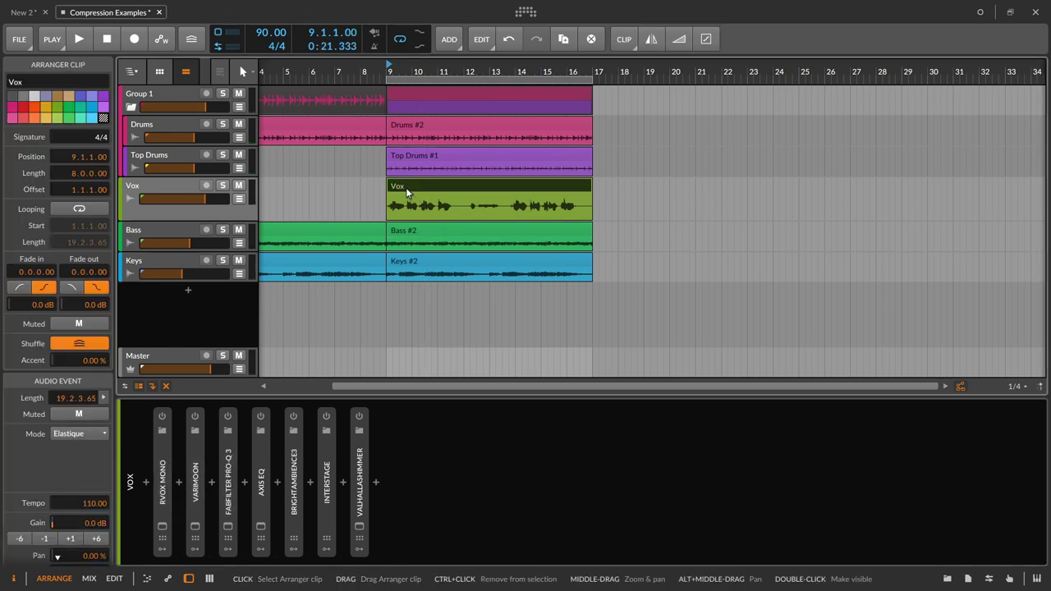
Step: Open the Vox clip in the detail editor and resize the editor to show more tracks
double_click(465, 185)
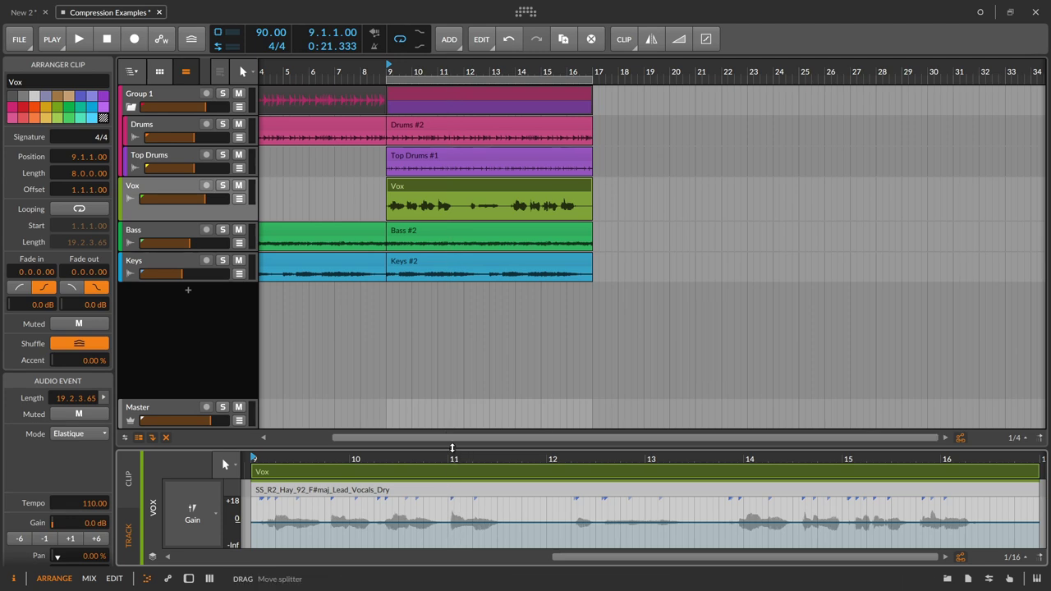
double_click(493, 449)
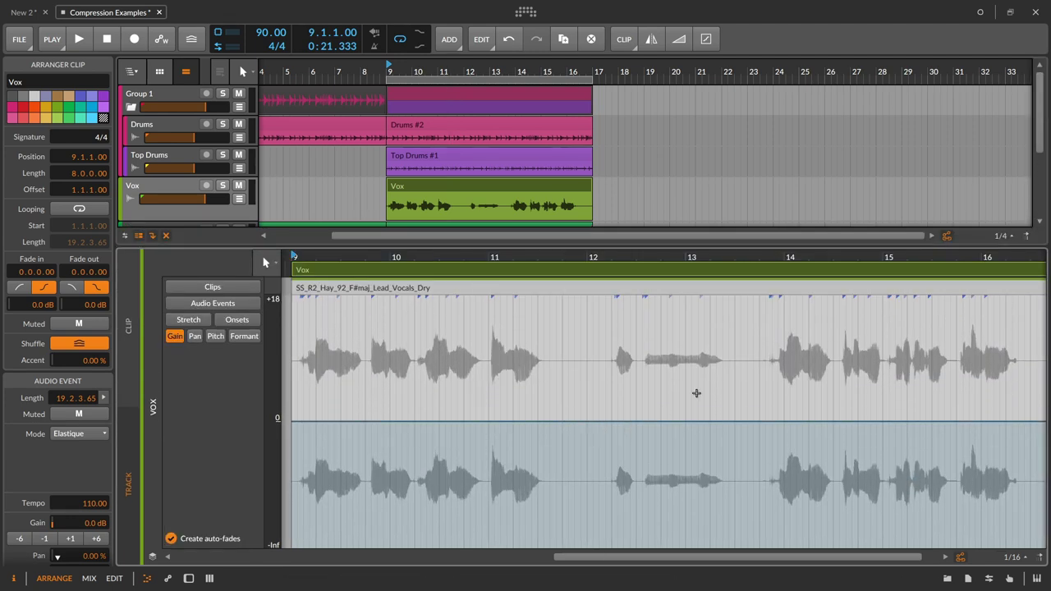
drag(570, 246, 562, 351)
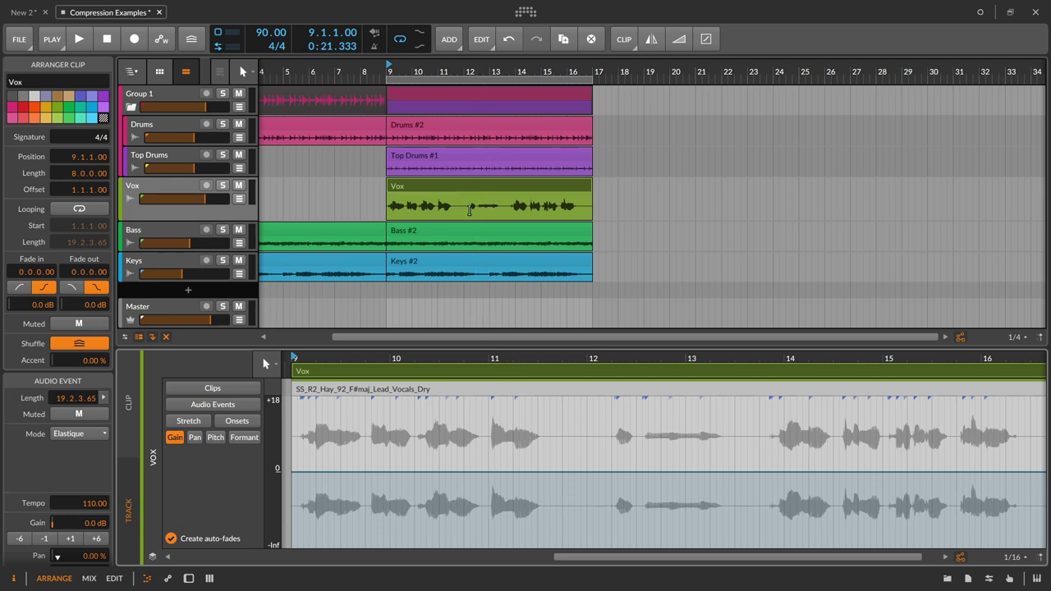
Step: Switch on the Vox track's RVox Mono effect and open its plugin window
click(175, 188)
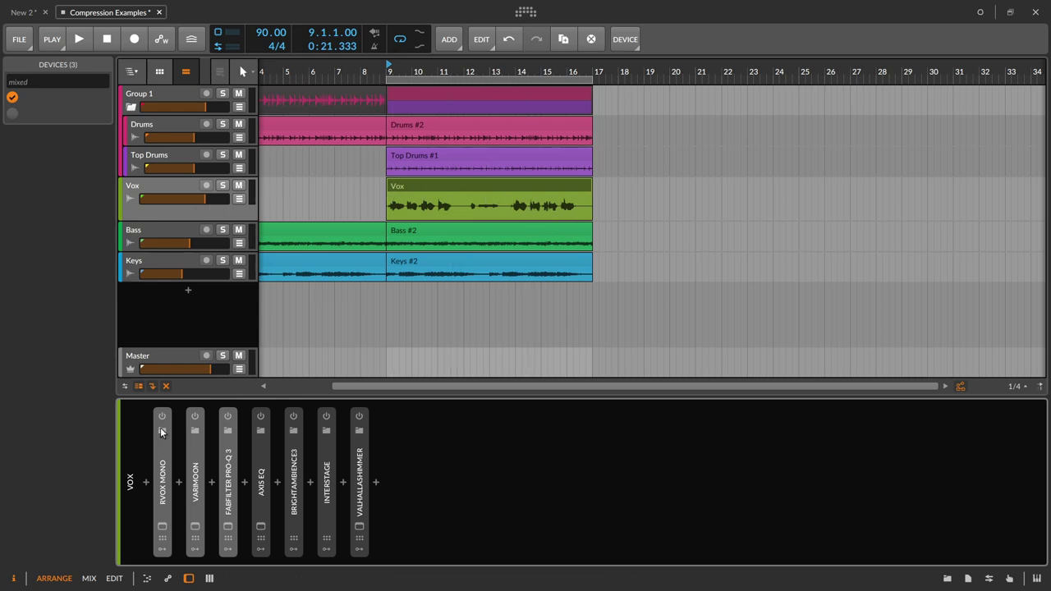
click(166, 474)
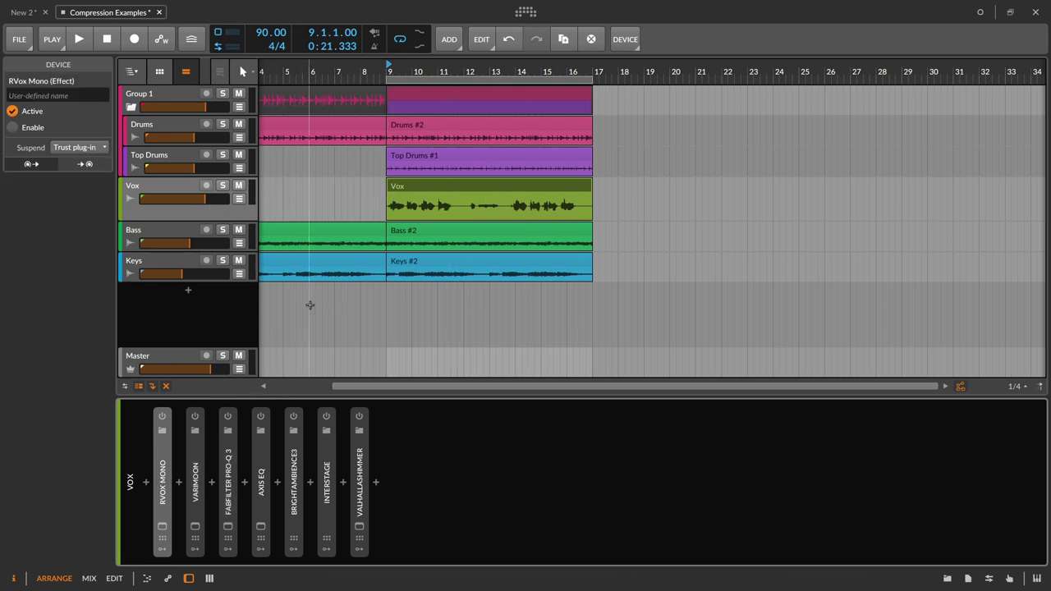
click(164, 417)
click(162, 525)
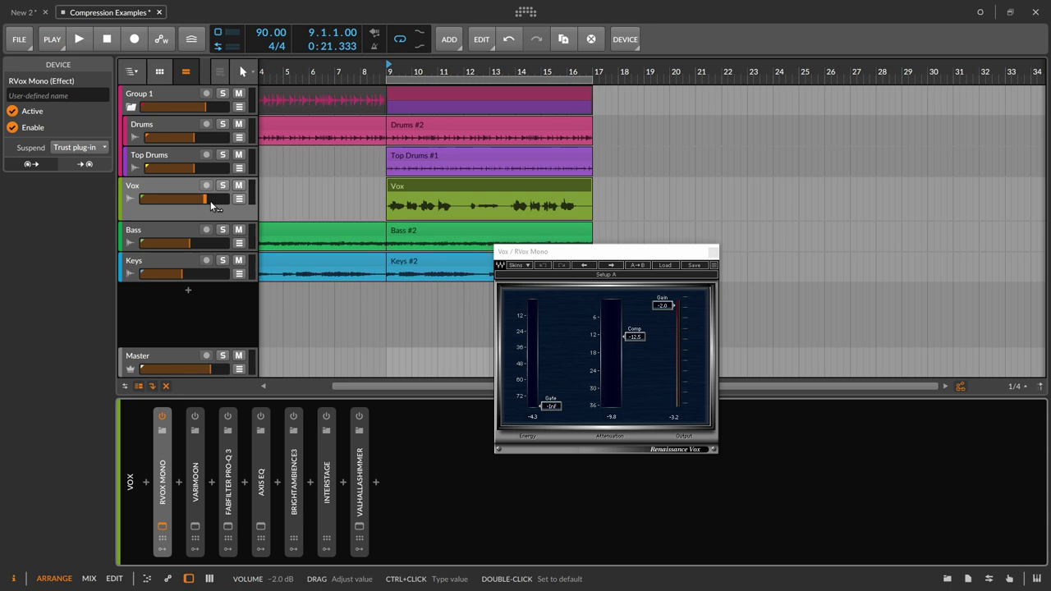
Step: Listen through RVox Mono while lowering the Vox fader, then solo the Vox track
key(space)
drag(209, 201, 194, 198)
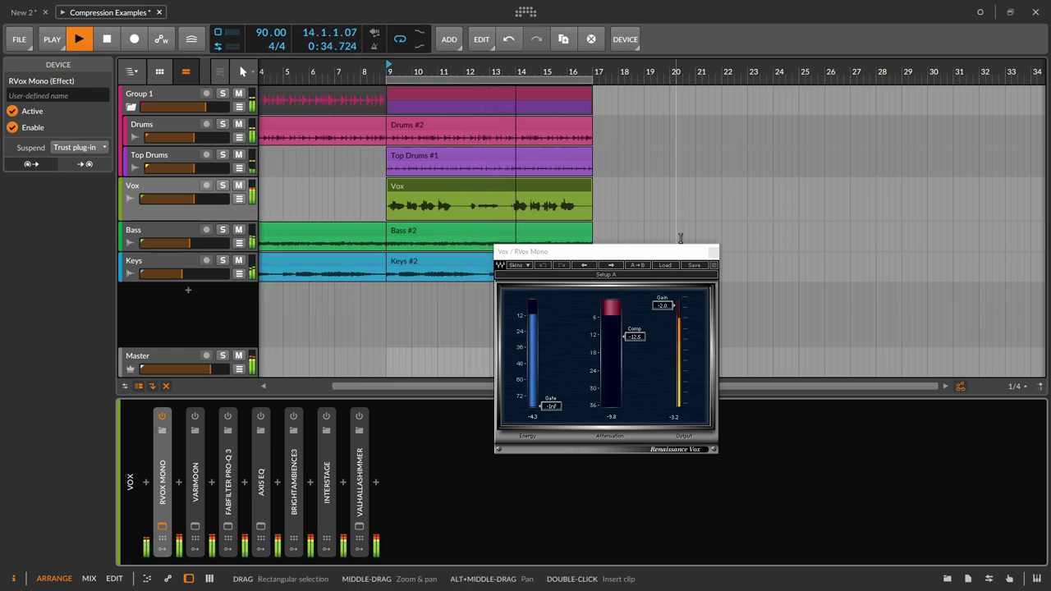
key(space)
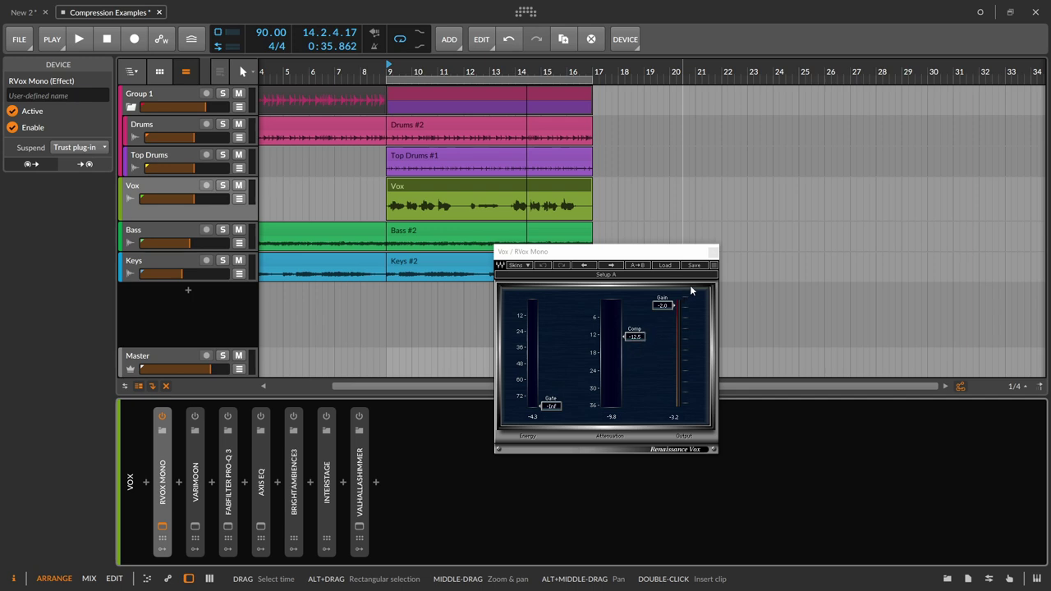
key(s)
key(space)
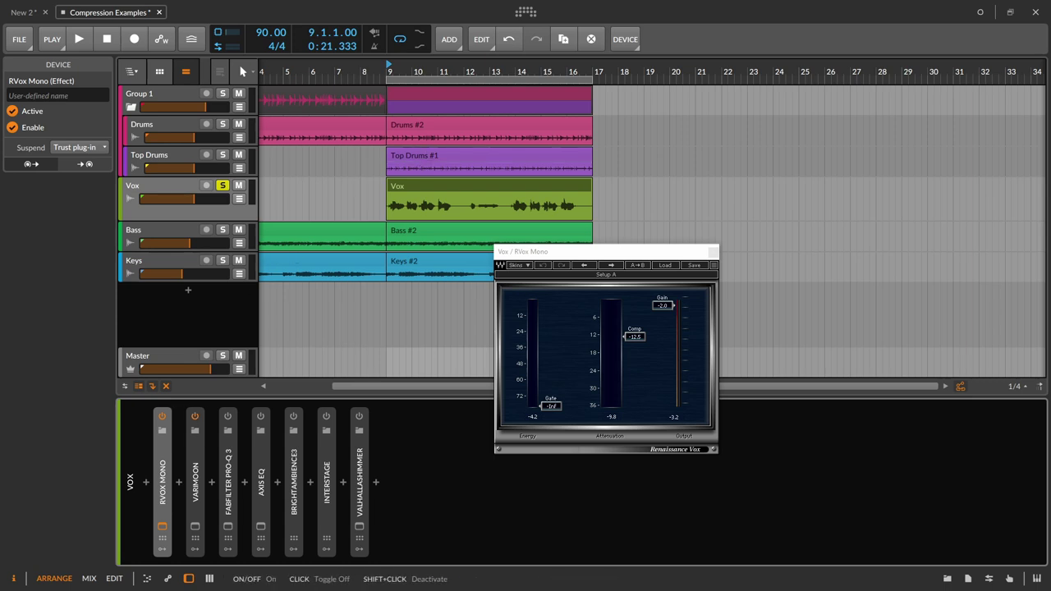
Step: Open the VariMoon plugin window and move it into place
click(195, 525)
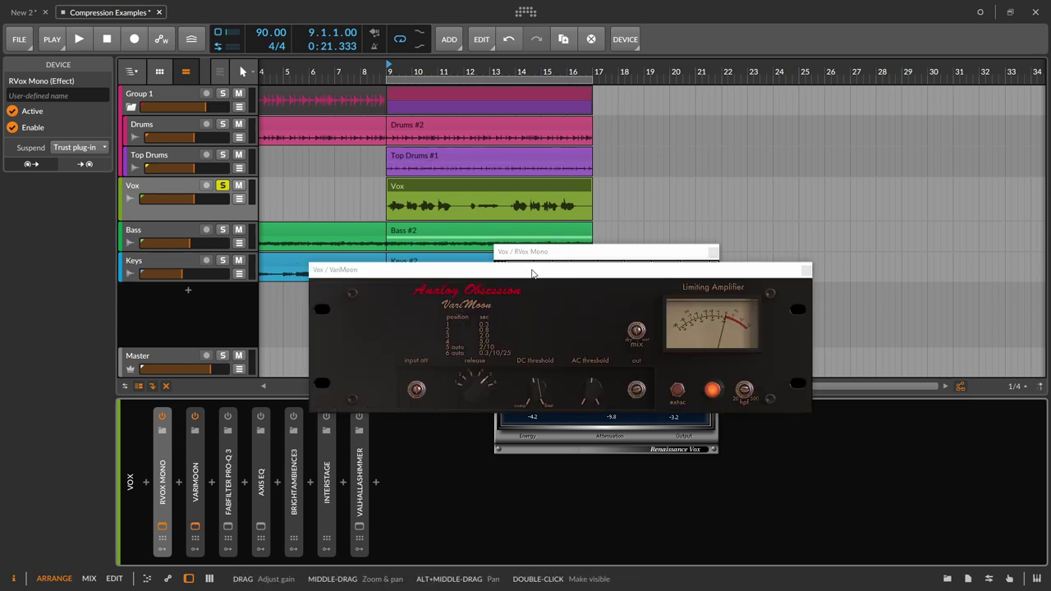
drag(532, 273, 593, 229)
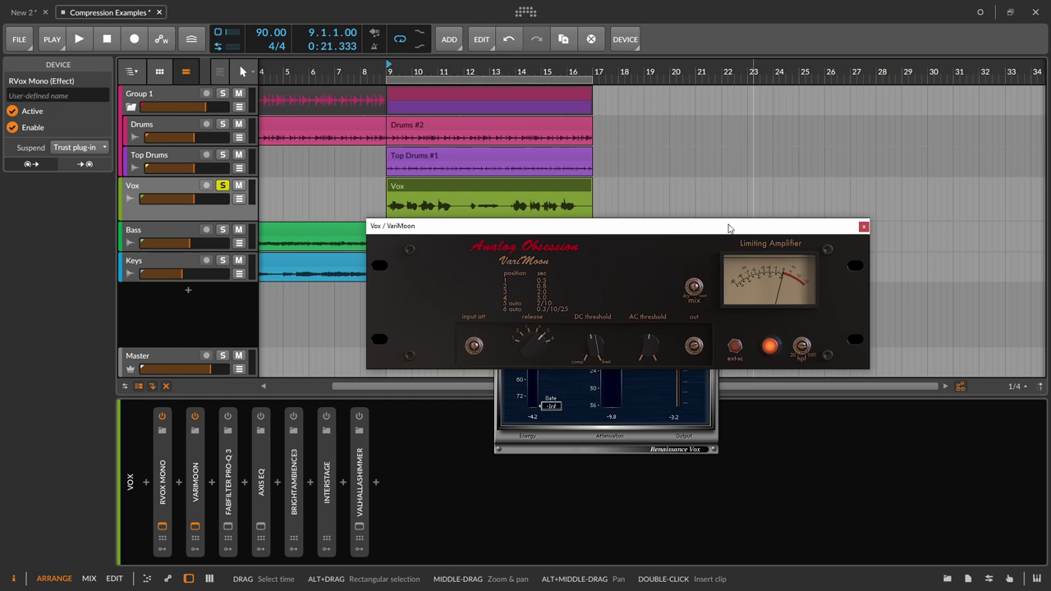
drag(728, 228, 724, 241)
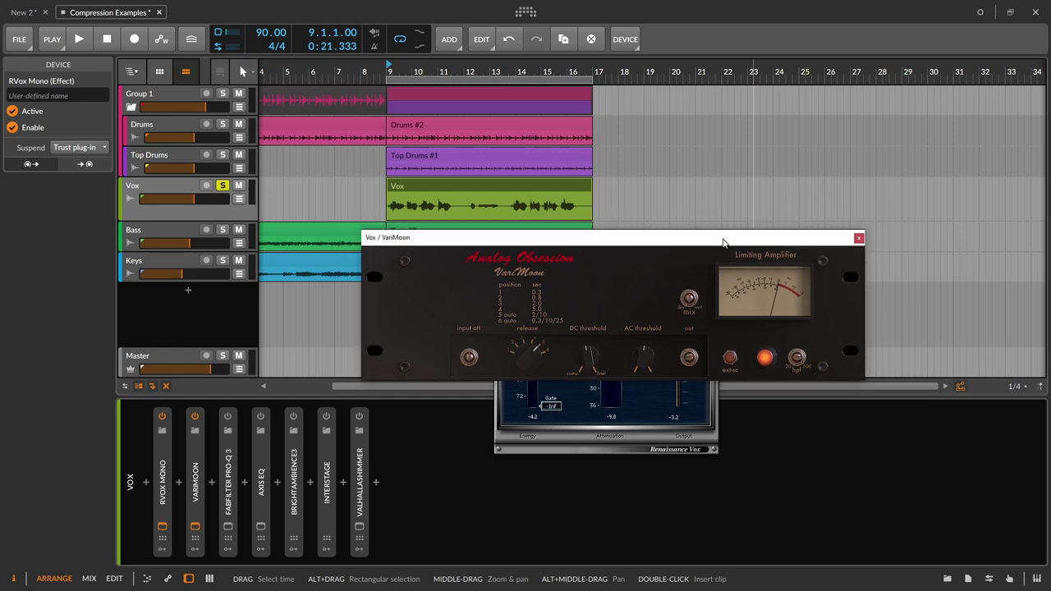
Step: Compare VariMoon bypassed and on during playback, checking its mix amount, and leave it on
click(195, 417)
key(space)
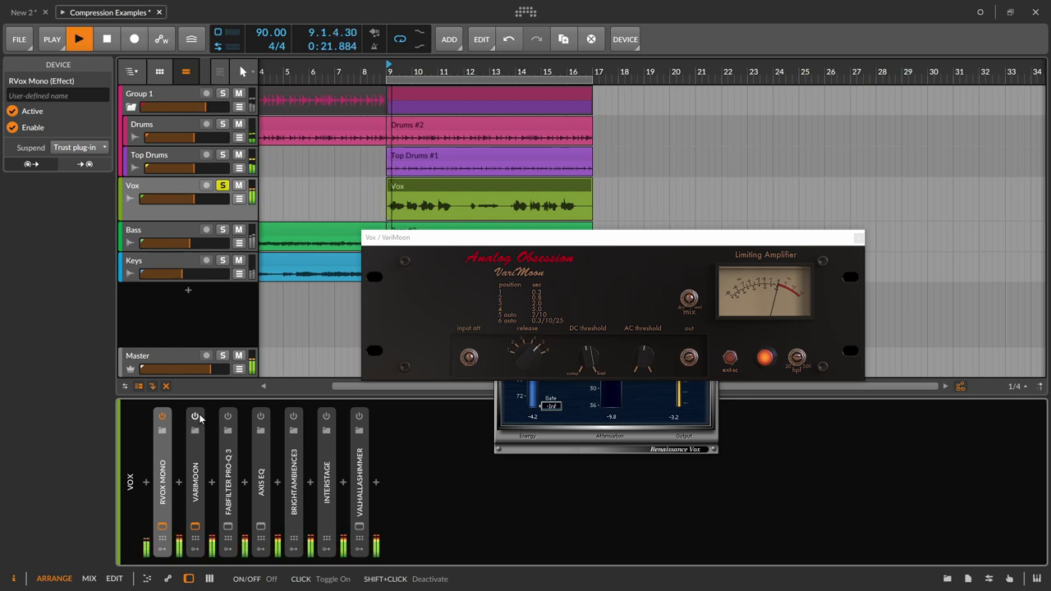
click(197, 417)
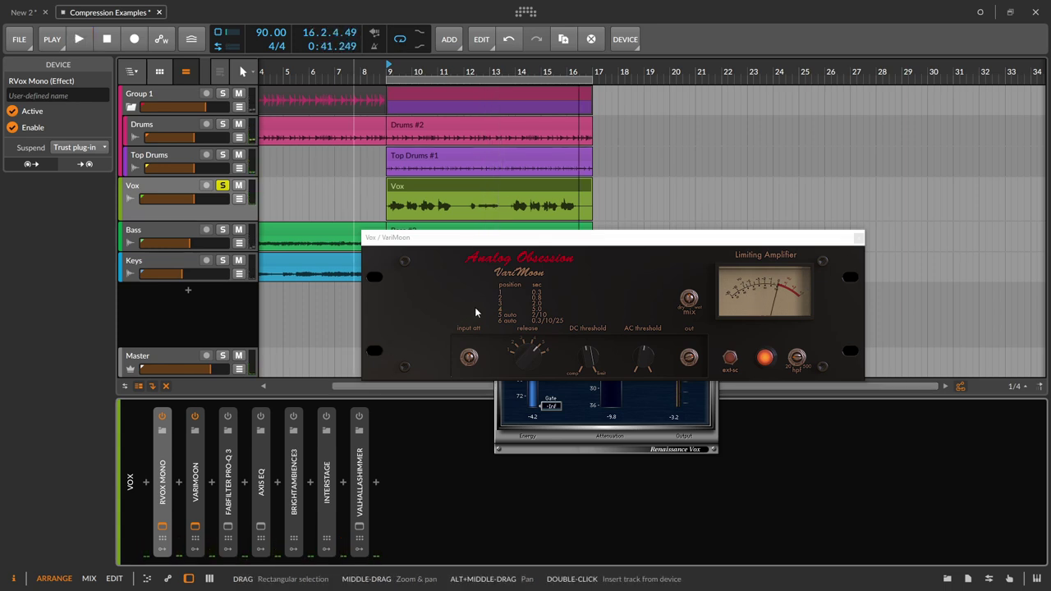
click(695, 277)
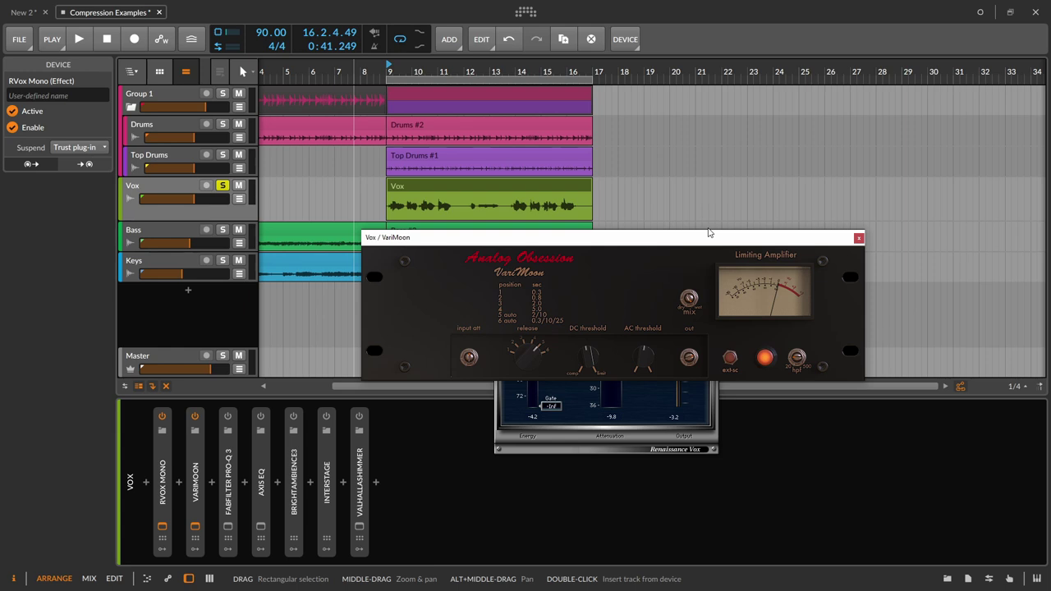
key(space)
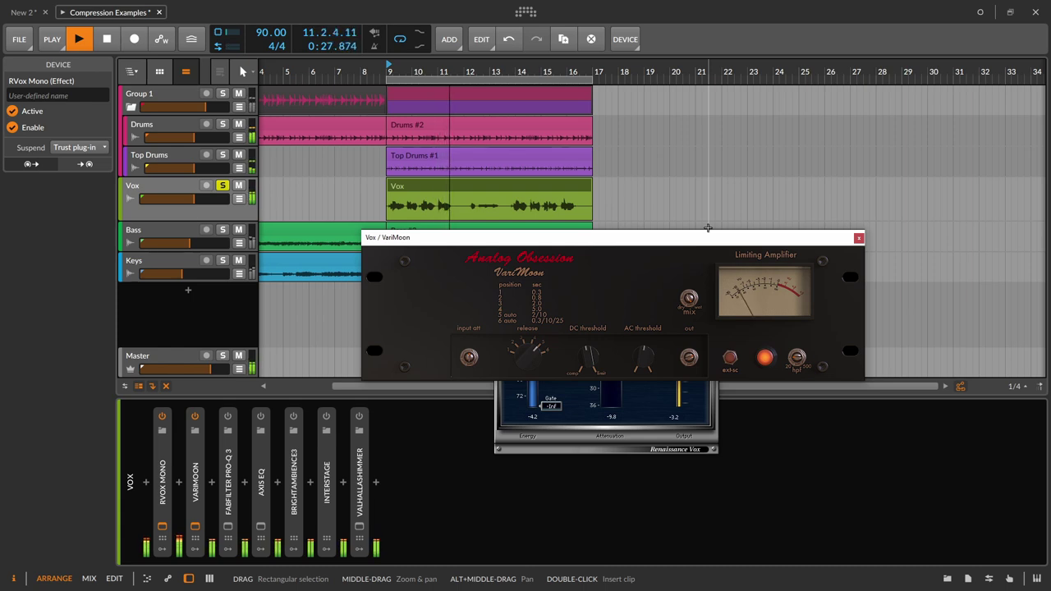
key(space)
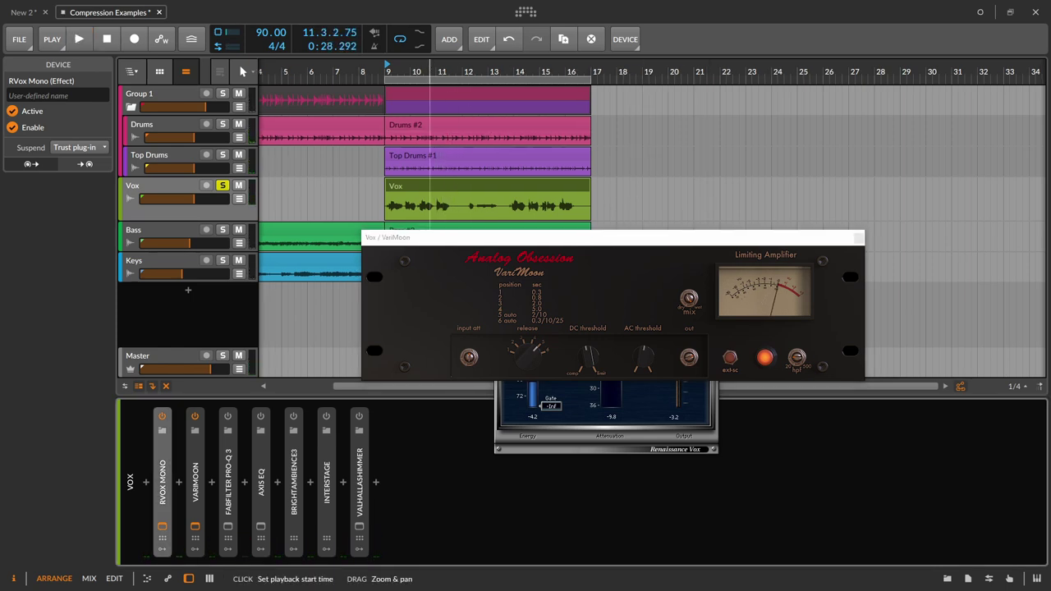
scroll(440, 72, up, 3)
key(space)
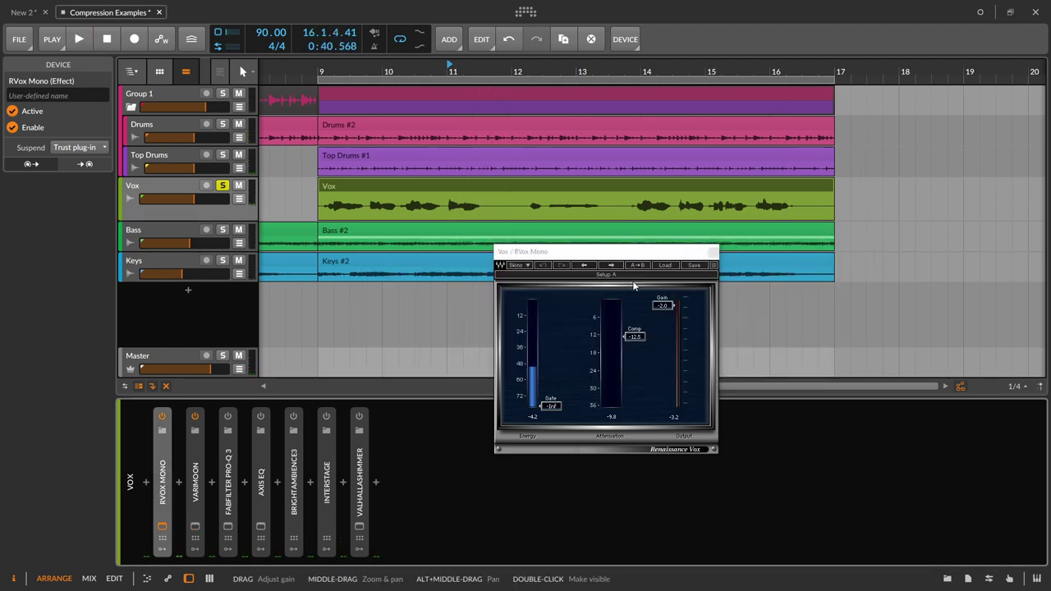
Step: Close the RVox Mono window and open the Vox clip in the detail editor
click(712, 254)
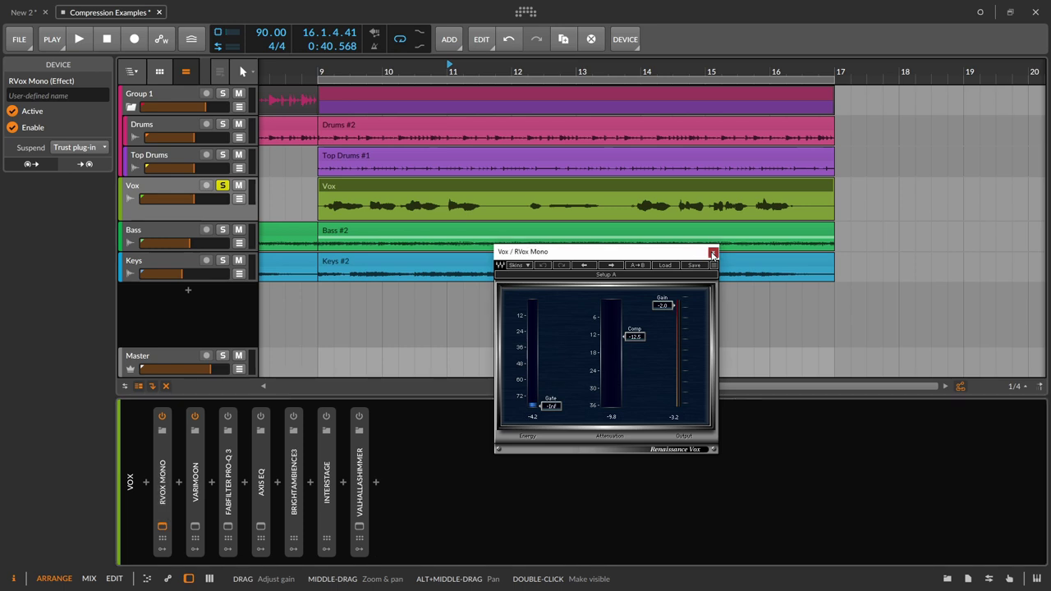
click(712, 253)
double_click(474, 188)
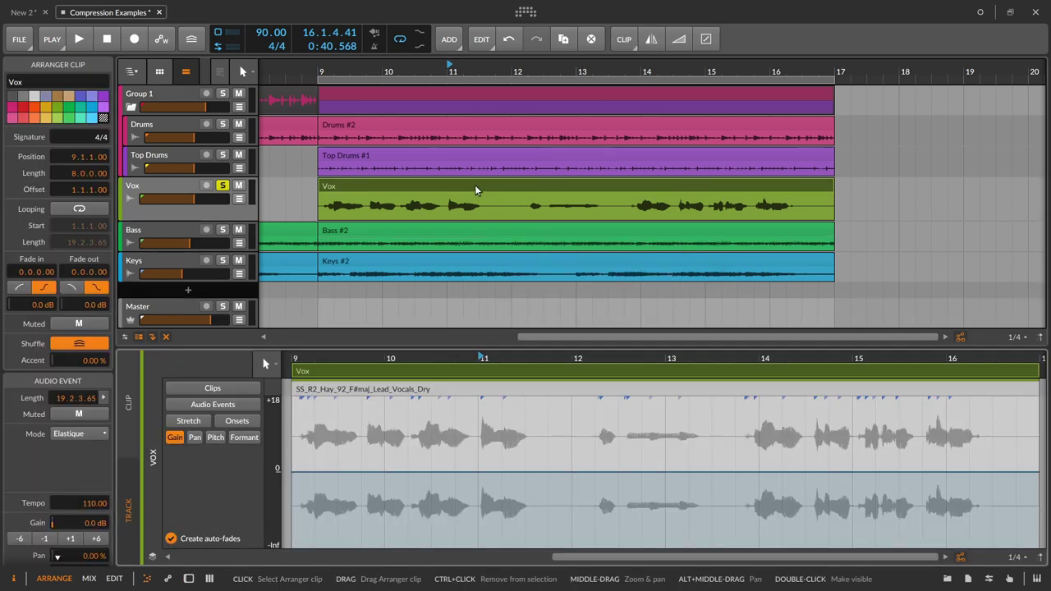
scroll(496, 443, up, 10)
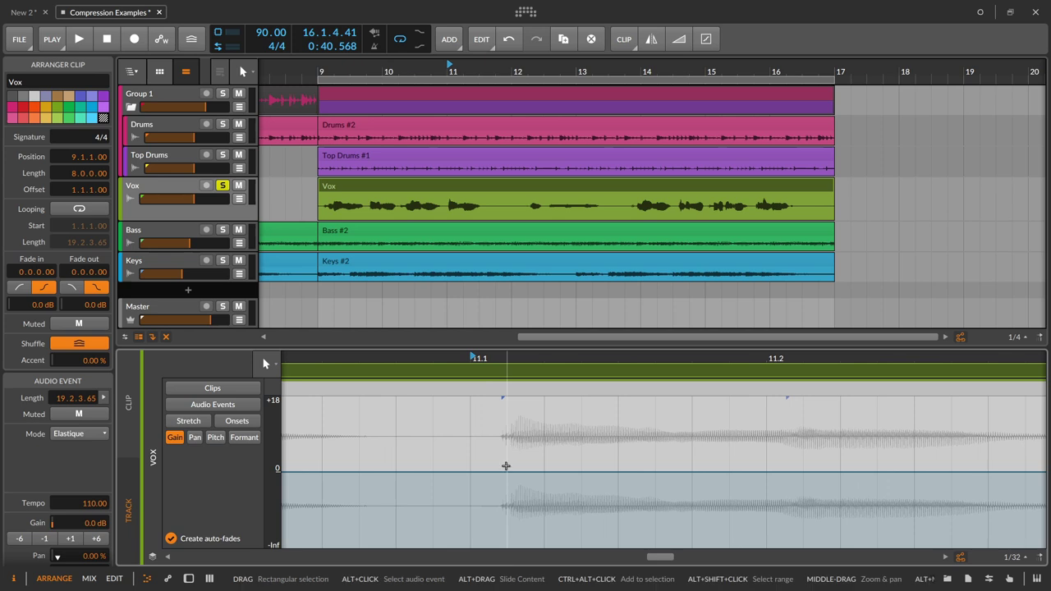
Step: Add gain points on the Vox clip and pull one down to -8.0 dB, auditioning the dip
click(513, 472)
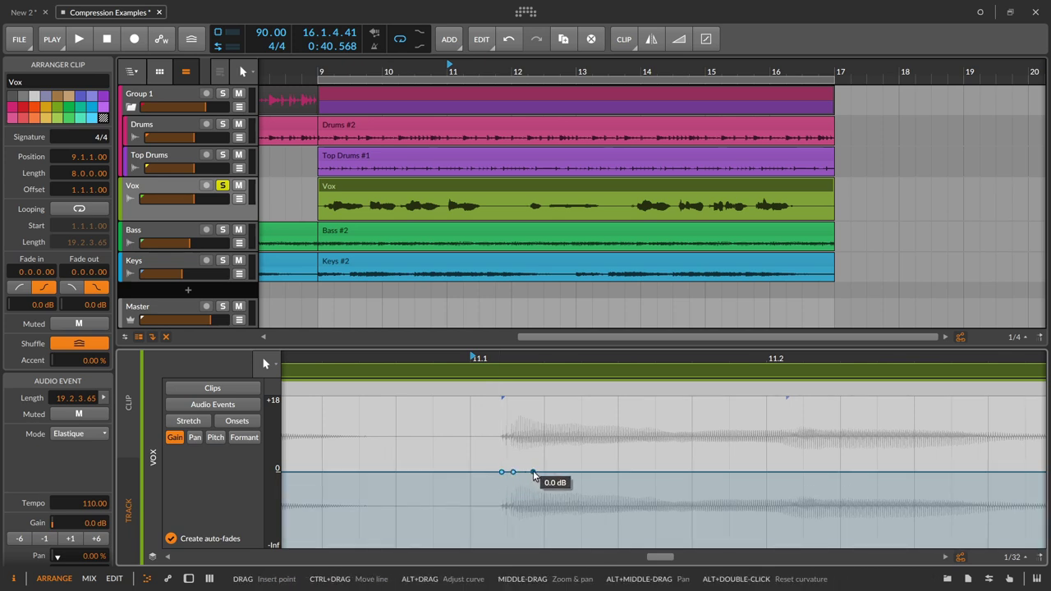
click(602, 472)
click(544, 474)
drag(545, 474, 542, 493)
key(space)
scroll(543, 481, up, 4)
key(space)
key(space)
scroll(503, 359, down, 5)
key(space)
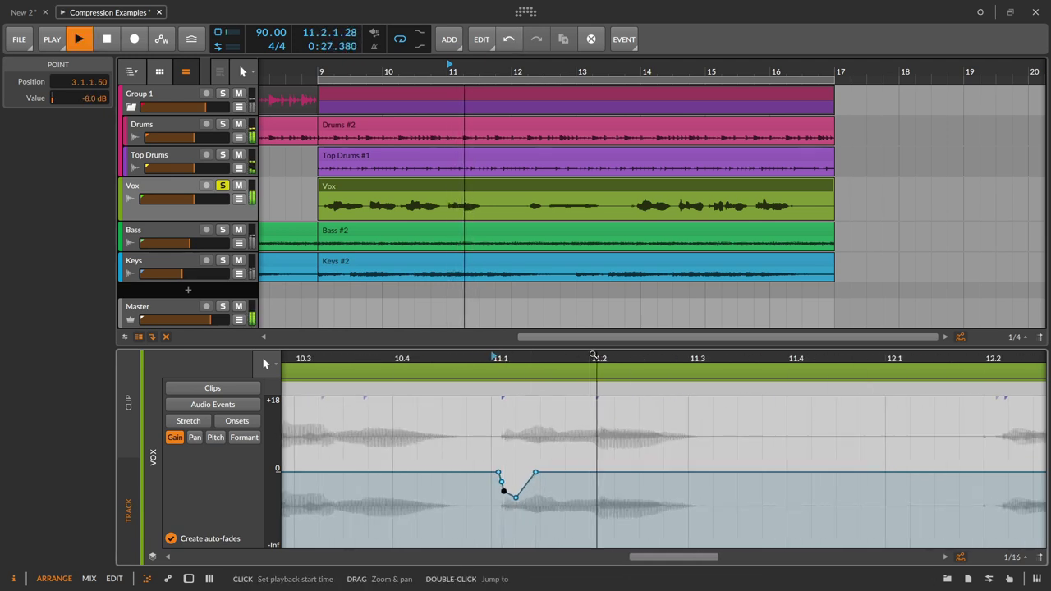
scroll(493, 357, down, 4)
scroll(484, 354, up, 8)
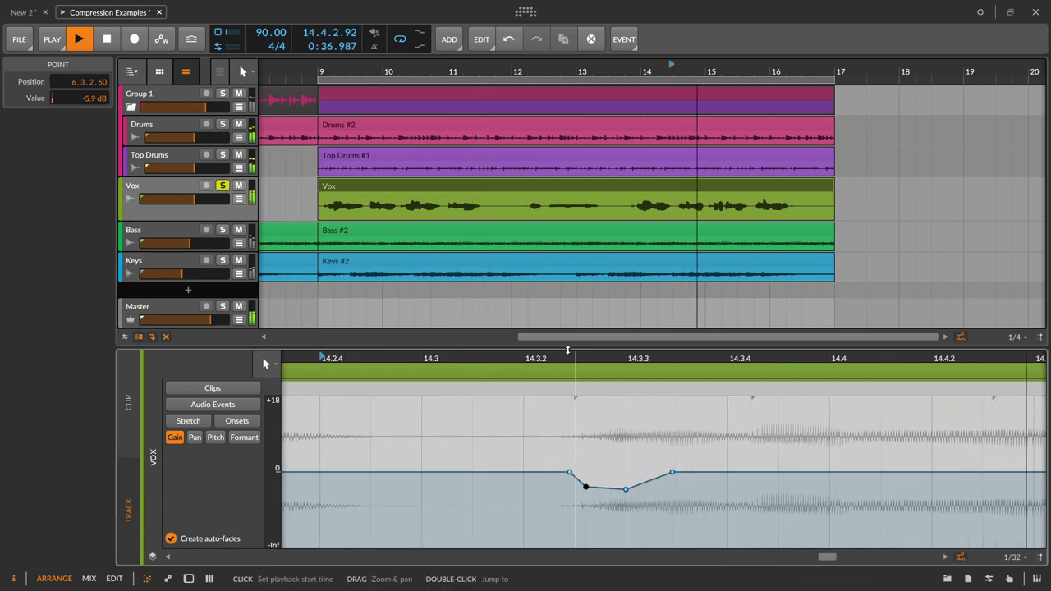
key(space)
key(ctrl+z)
double_click(452, 183)
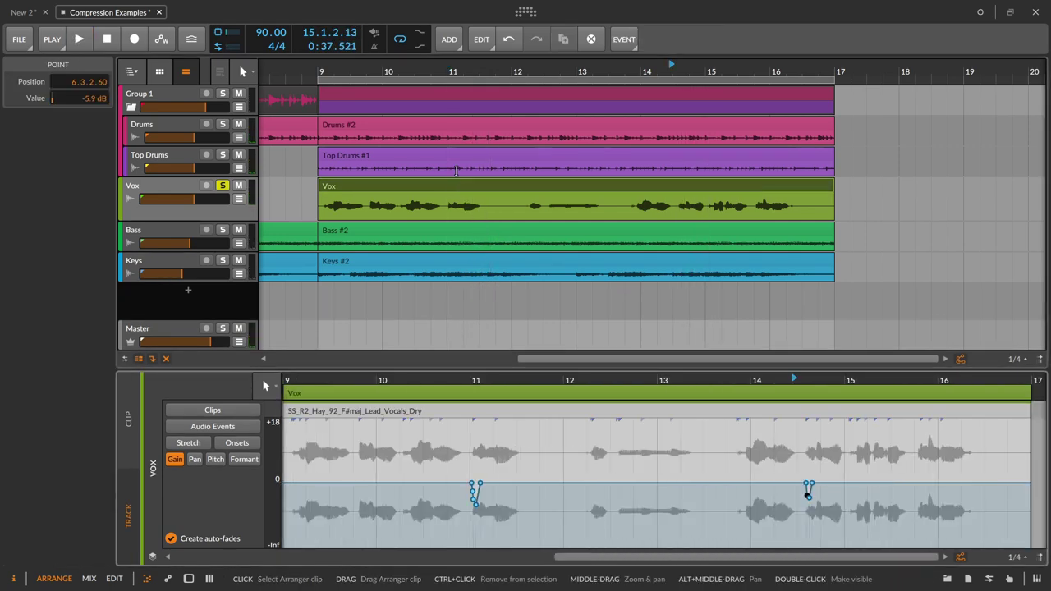
scroll(311, 201, down, 4)
Step: Open VariMoon on the Vox track and lower its mix to 50 % while listening
key(d)
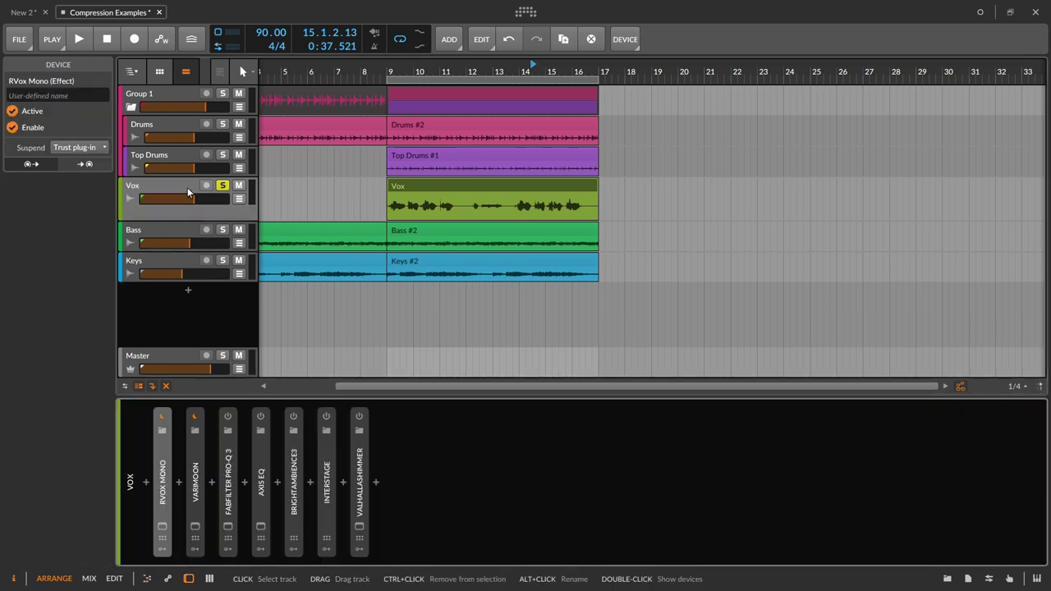
click(193, 529)
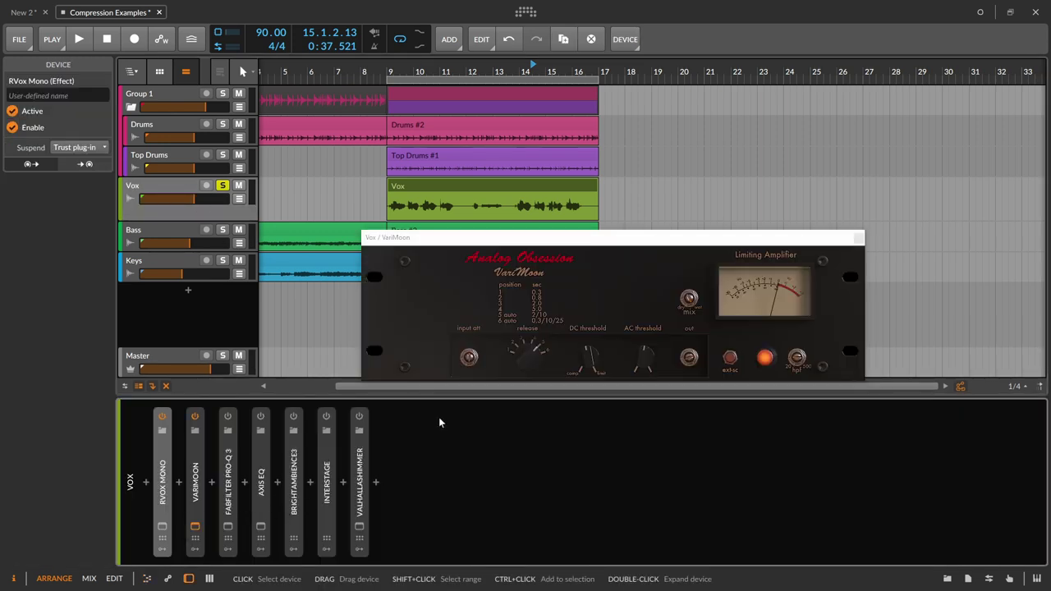
key(space)
drag(690, 307, 690, 334)
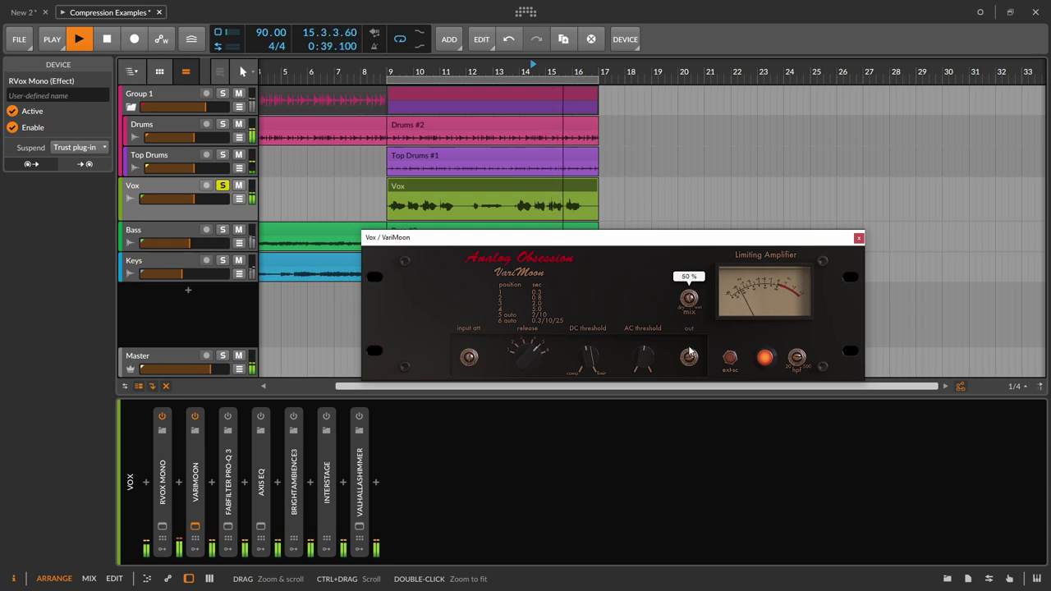
key(space)
key(space)
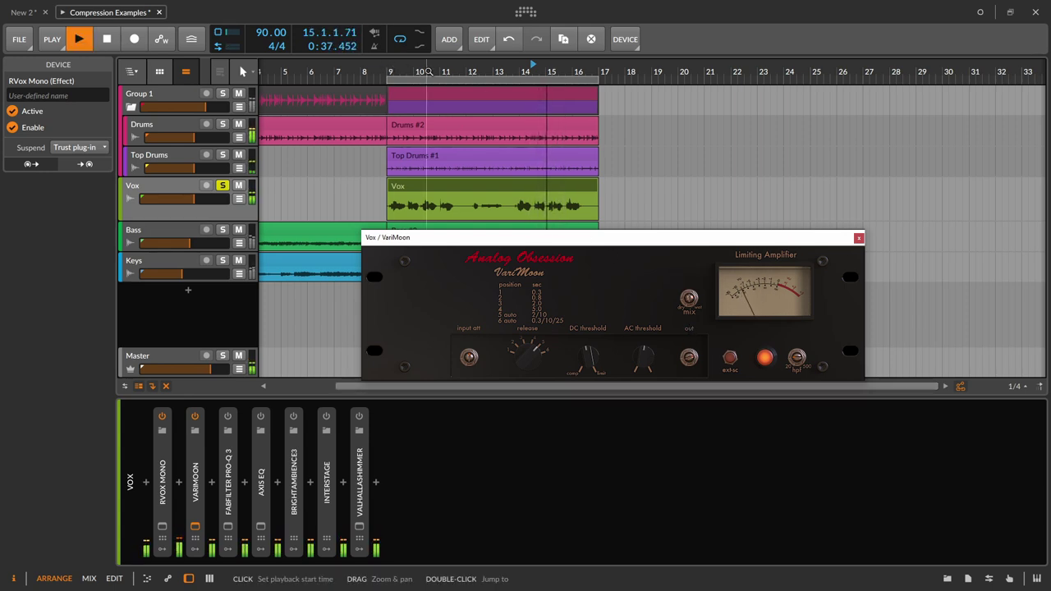
Step: Unsolo Vox, play from bar 9, set Vox volume to -6.0 dB and close VariMoon
click(224, 187)
key(space)
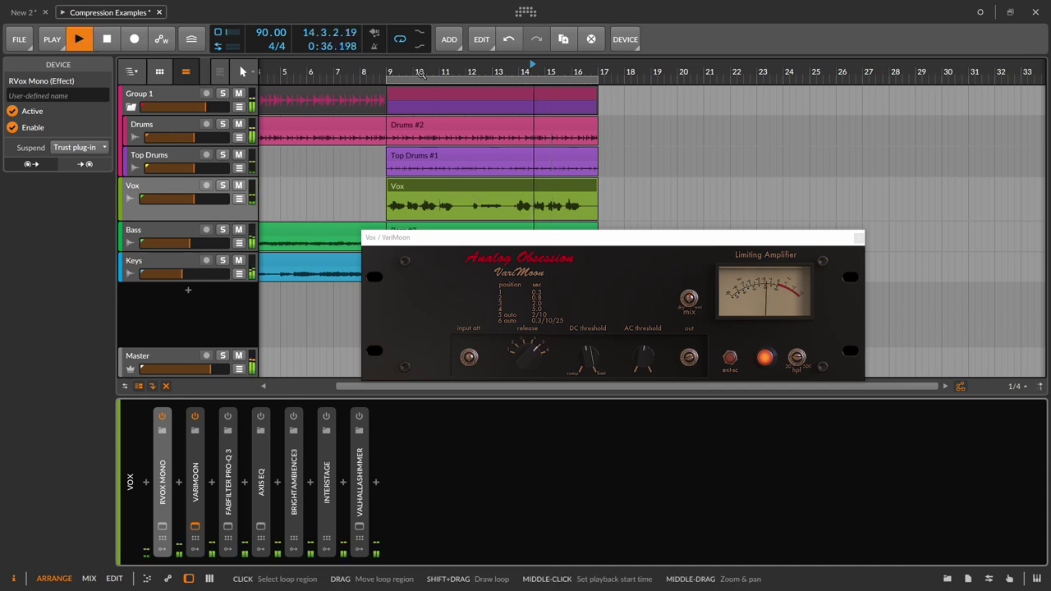
click(388, 71)
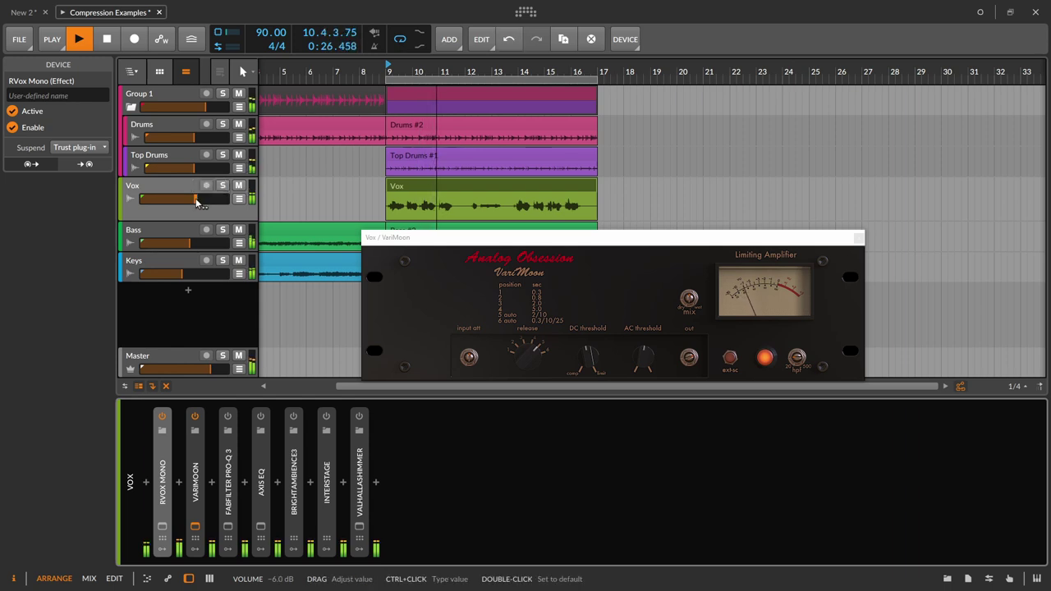
drag(196, 199, 196, 199)
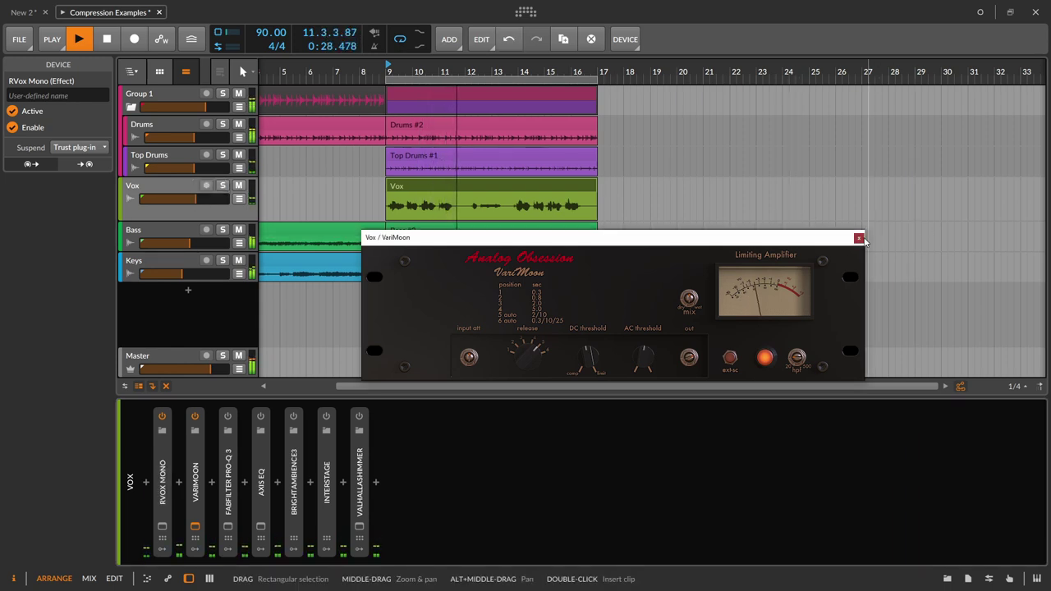
click(859, 237)
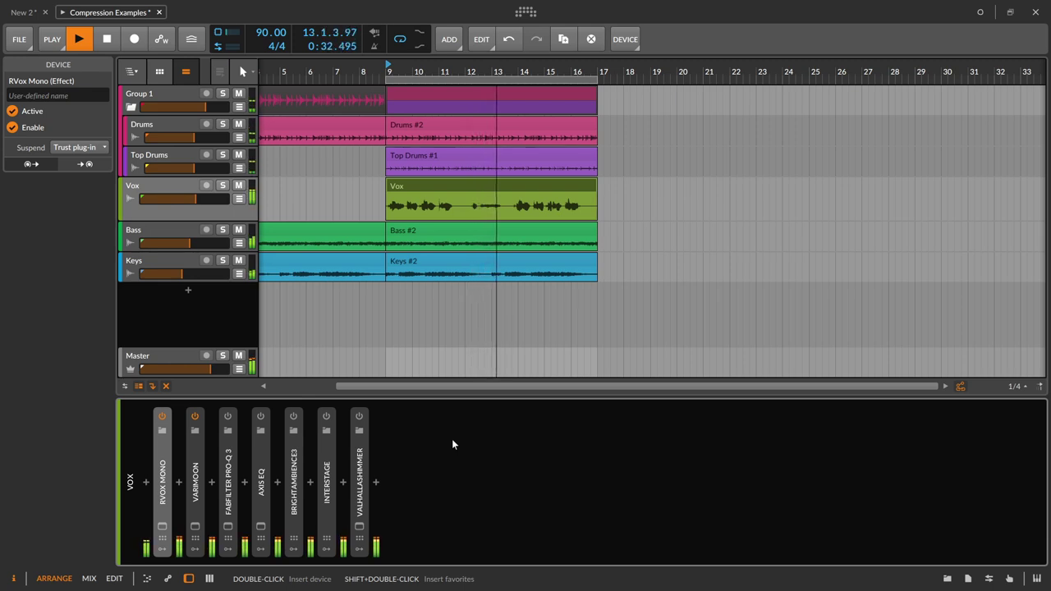
Step: Select RVox Mono through Axis EQ and switch all four devices on together
click(264, 497)
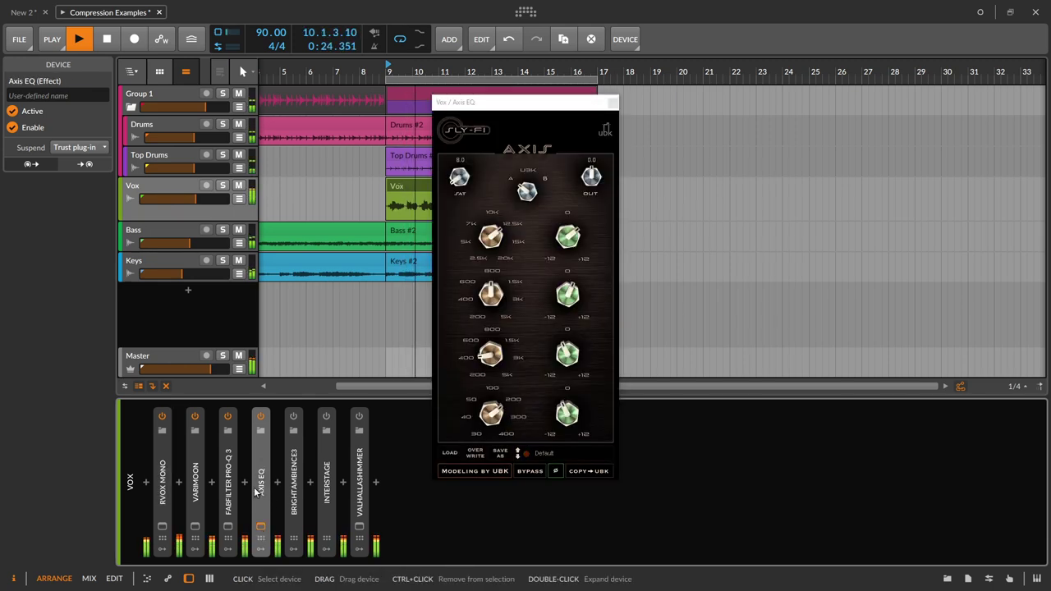
shift+click(164, 484)
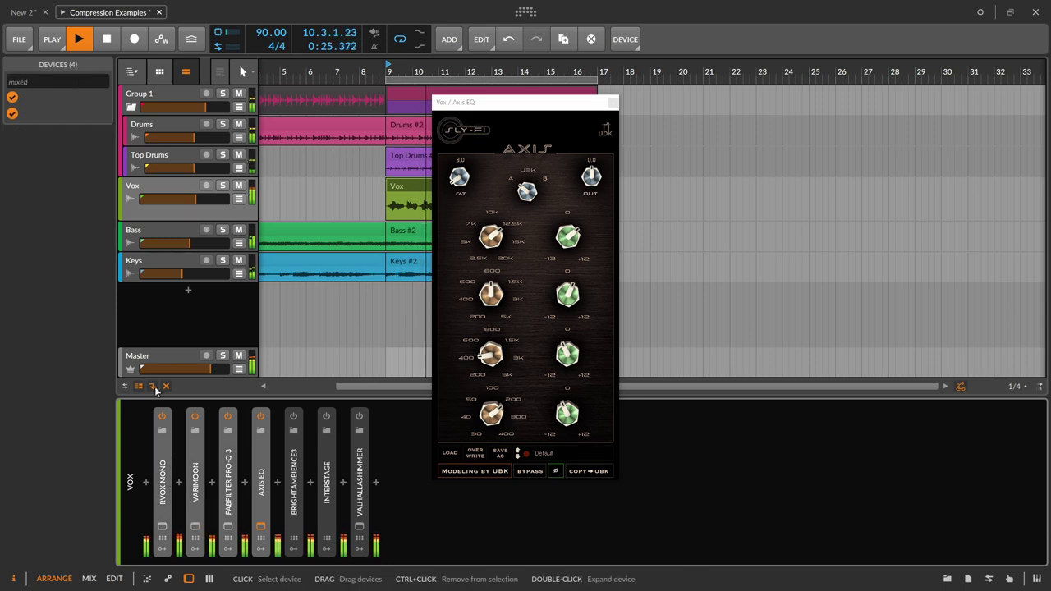
click(11, 114)
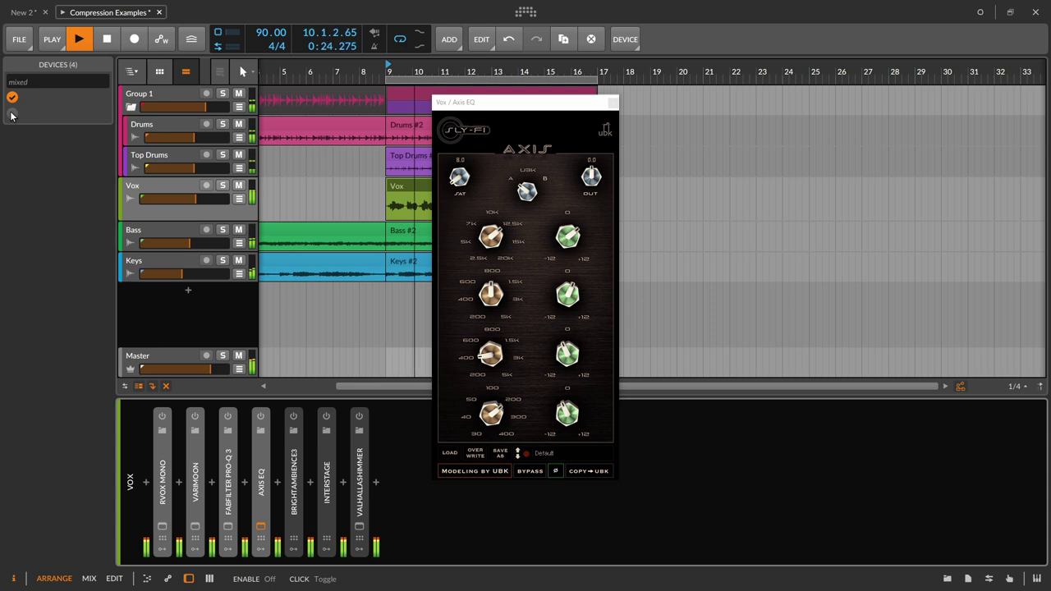
key(space)
key(space)
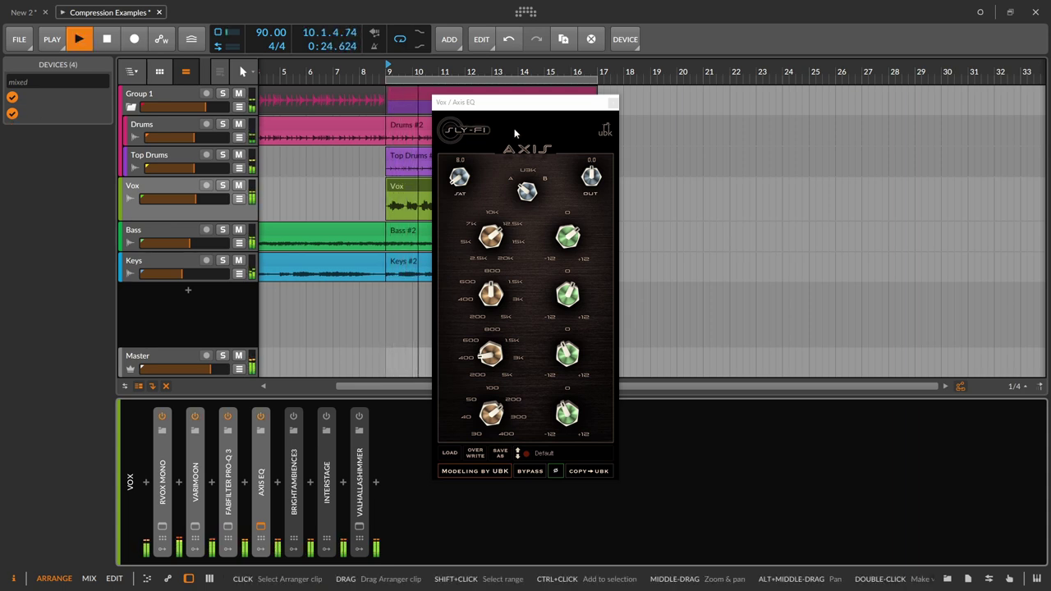
Step: Select only the VariMoon device and close the Axis EQ window
click(617, 105)
click(613, 103)
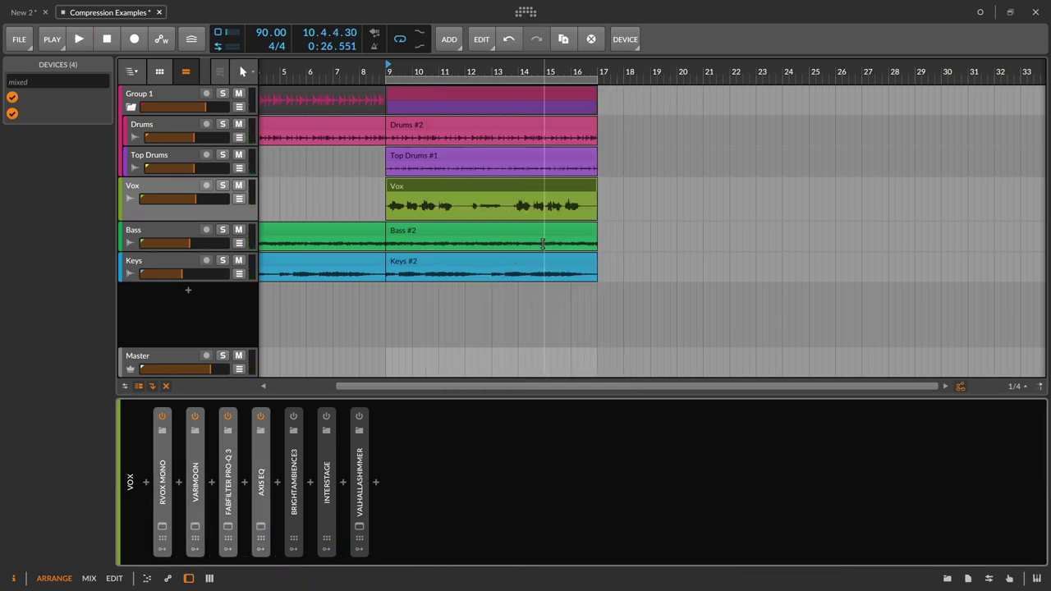
click(196, 476)
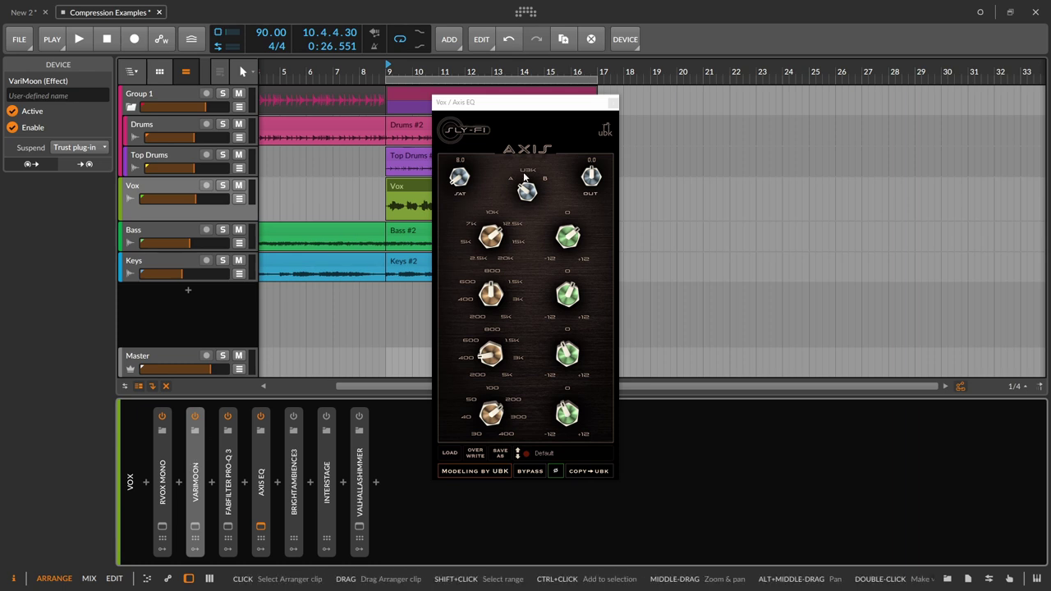
click(614, 102)
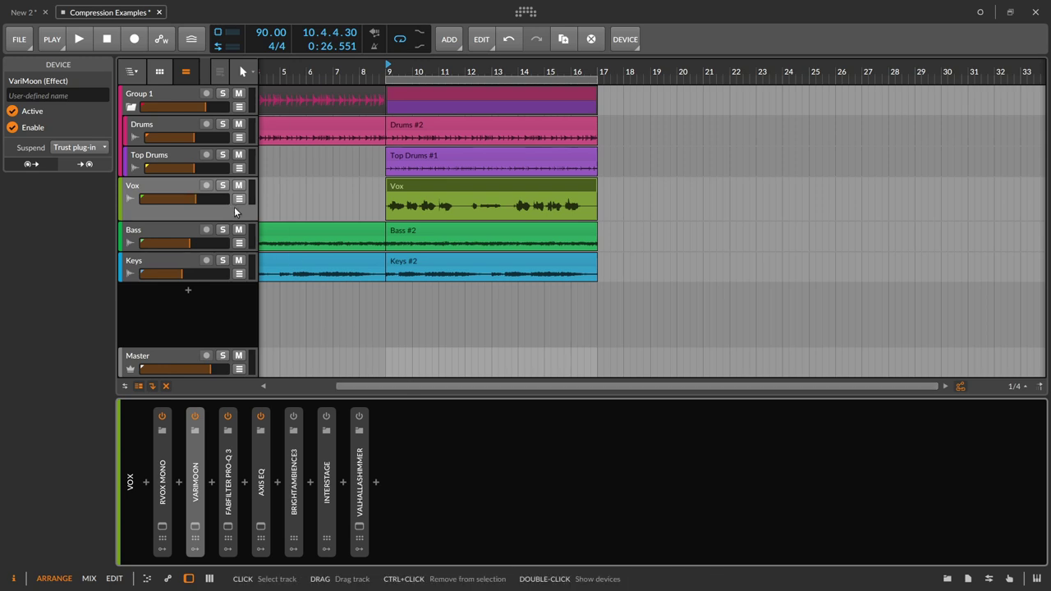
Step: Switch on BrightAmbience3, expand its parameters and solo Vox during playback
key(space)
click(293, 416)
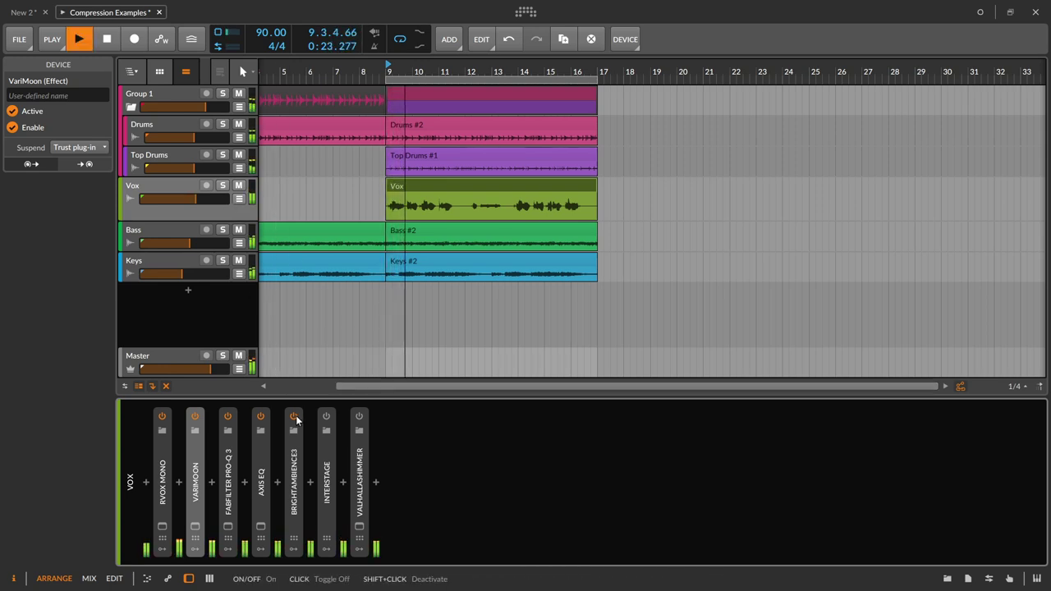
double_click(297, 459)
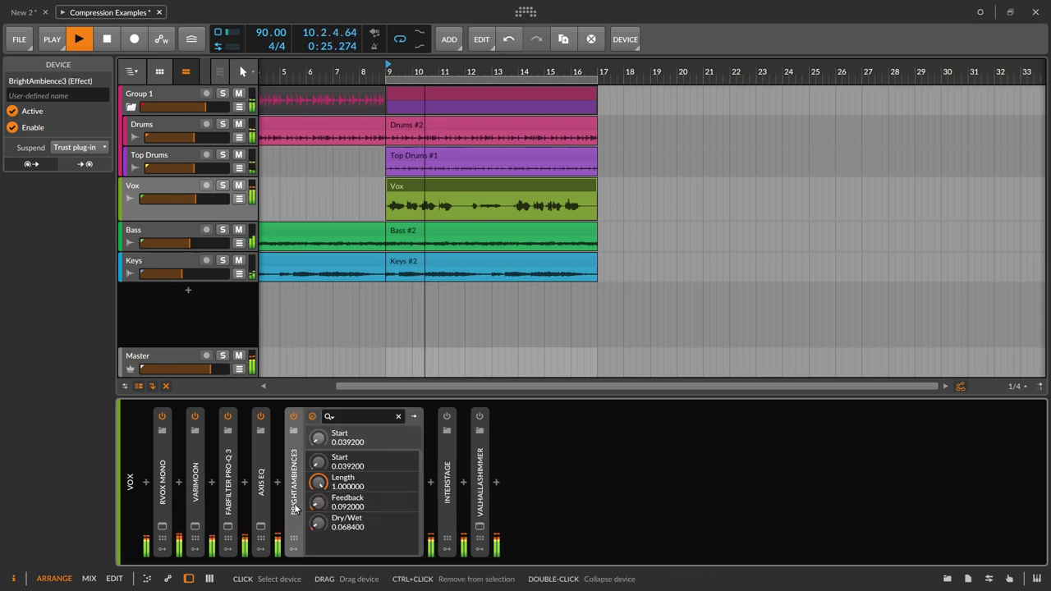
click(221, 186)
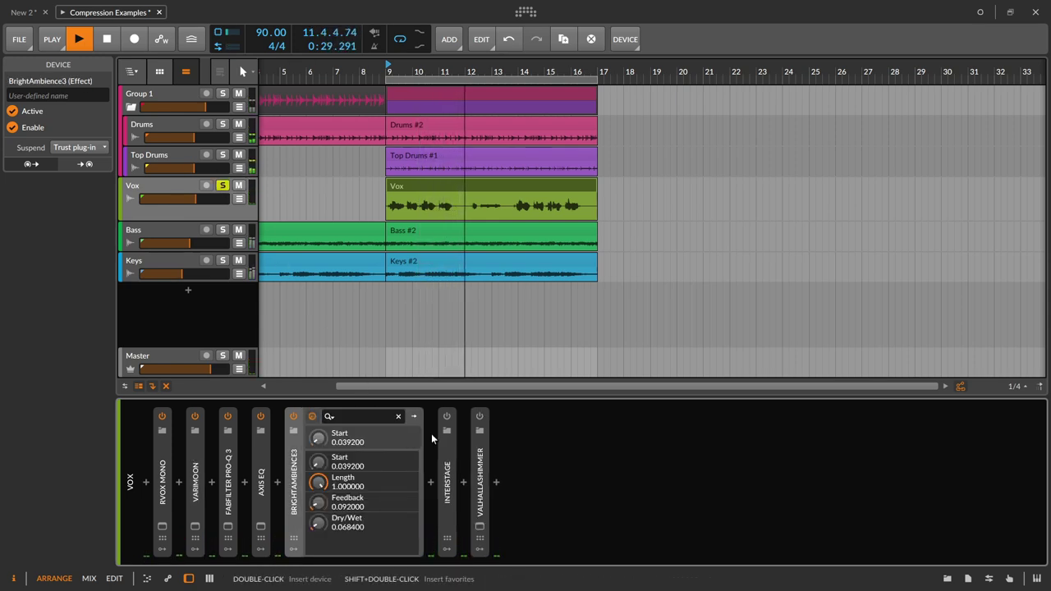
Step: Compare ValhallaShimmer off and on, then select all seven Vox devices and enable them
click(482, 416)
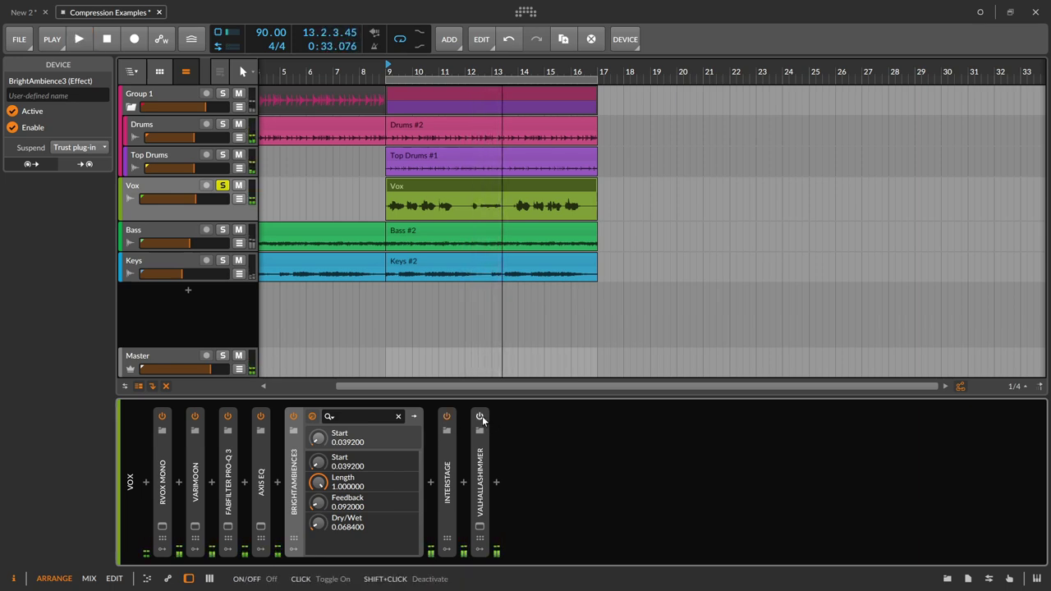
click(482, 416)
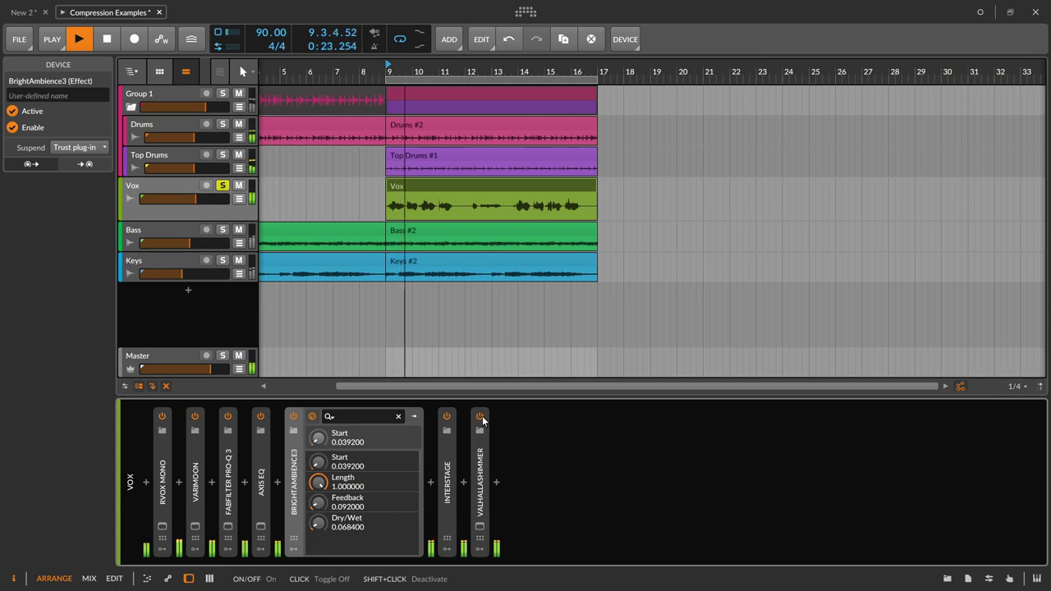
click(302, 481)
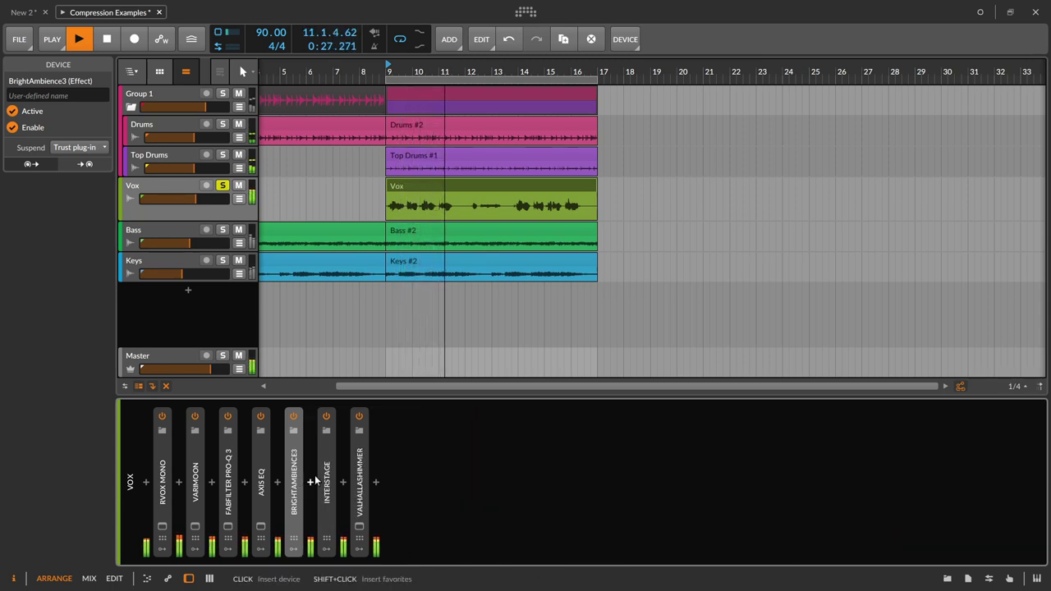
key(ctrl+a)
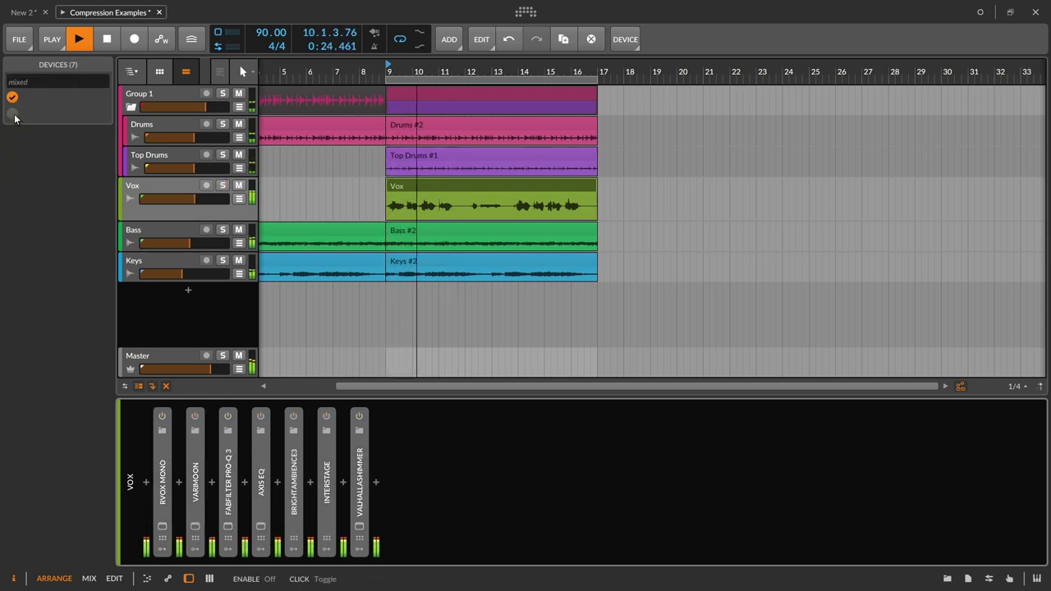
click(12, 115)
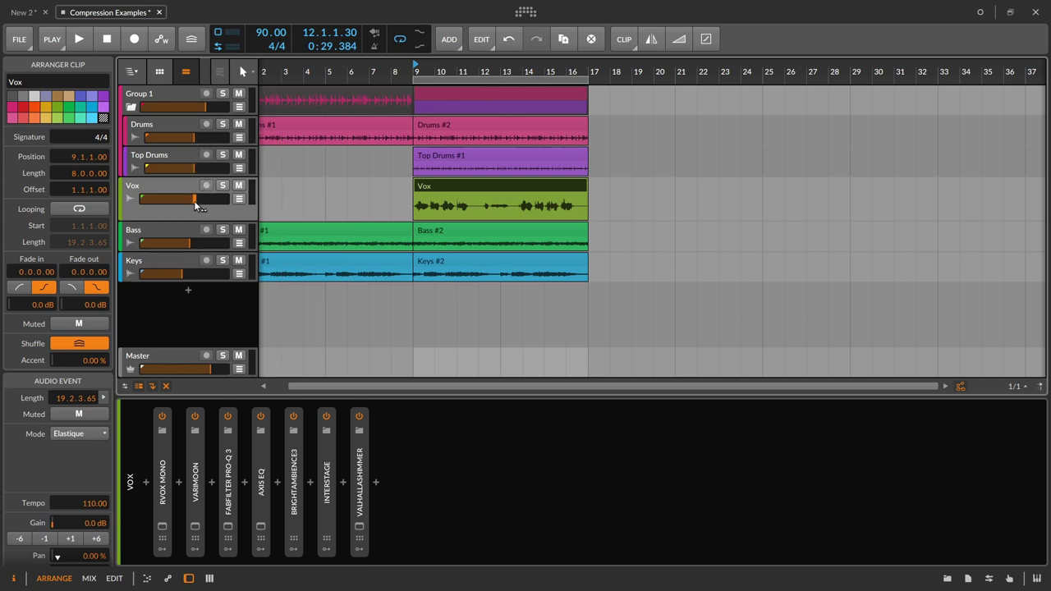
Step: Solo Bass alongside Vox, audition them together, then stop playback
click(184, 228)
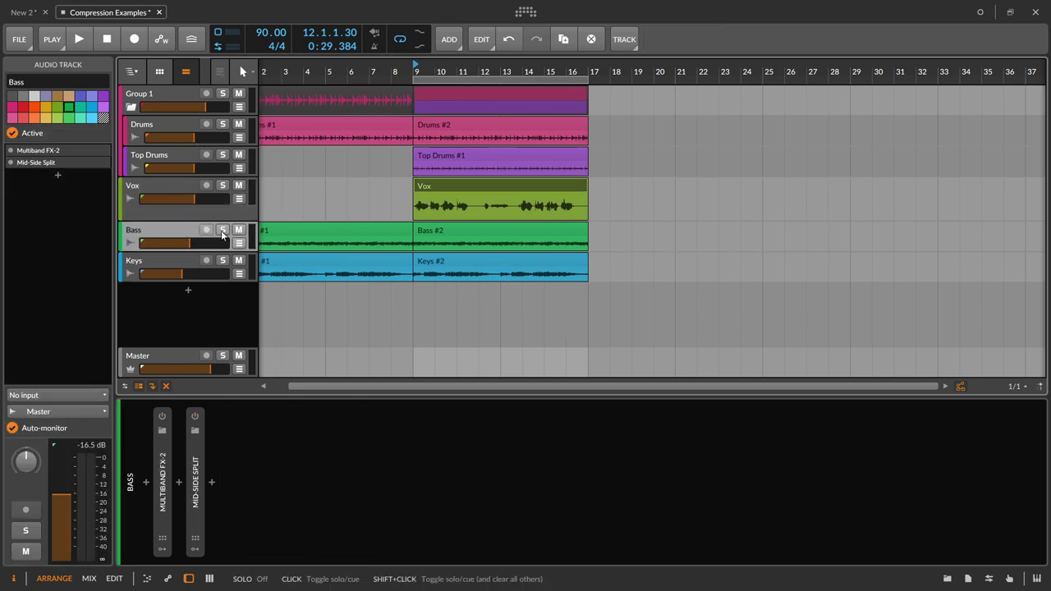
click(222, 230)
key(space)
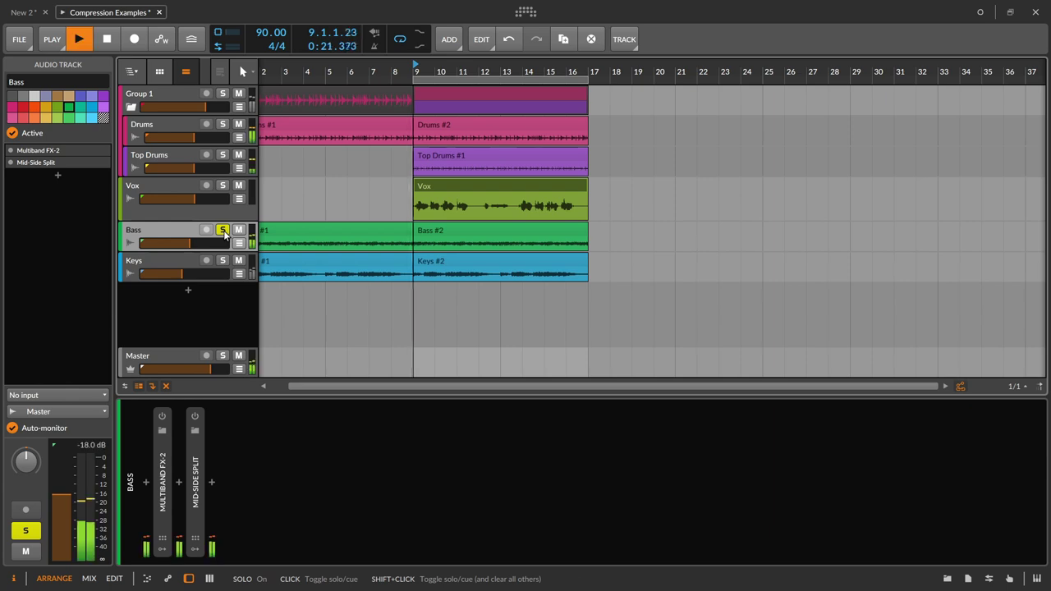
click(223, 185)
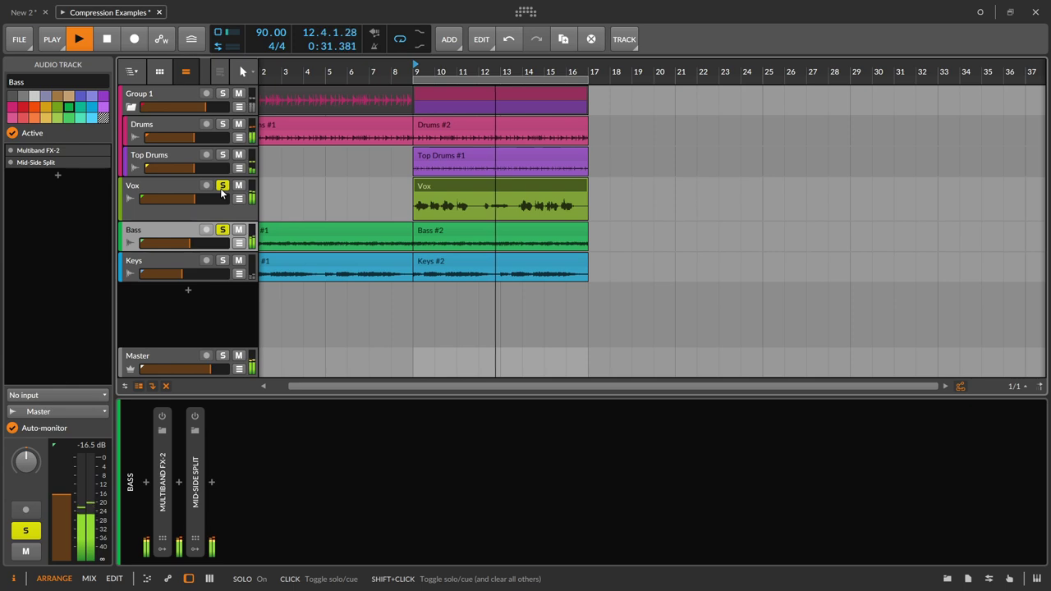
key(space)
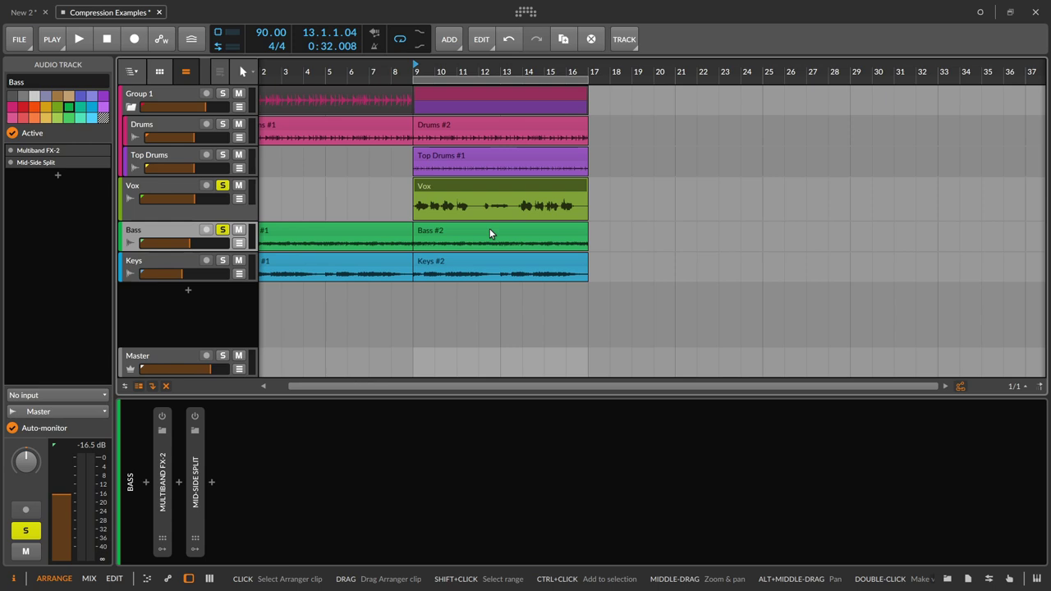
Step: Expand Bass's Multiband FX-2 to its LOW band chain and unsolo Vox while auditioning
double_click(165, 464)
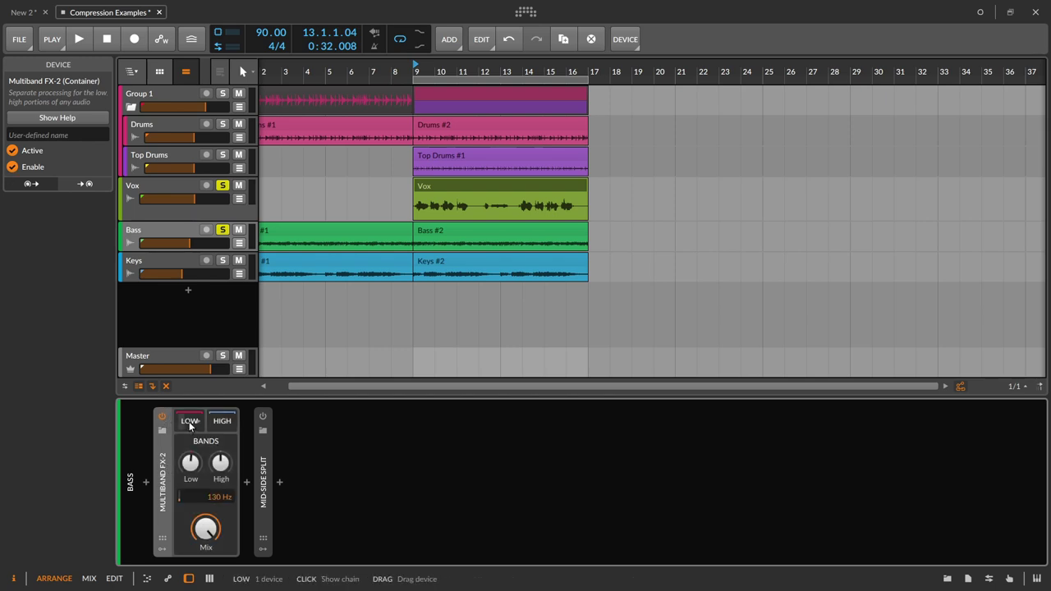
click(189, 421)
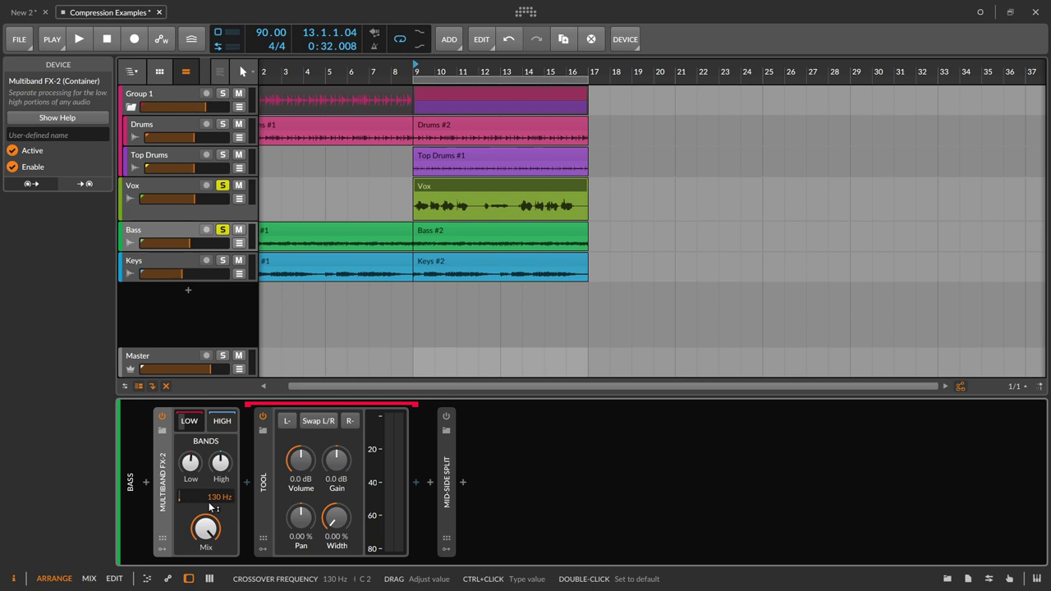
key(space)
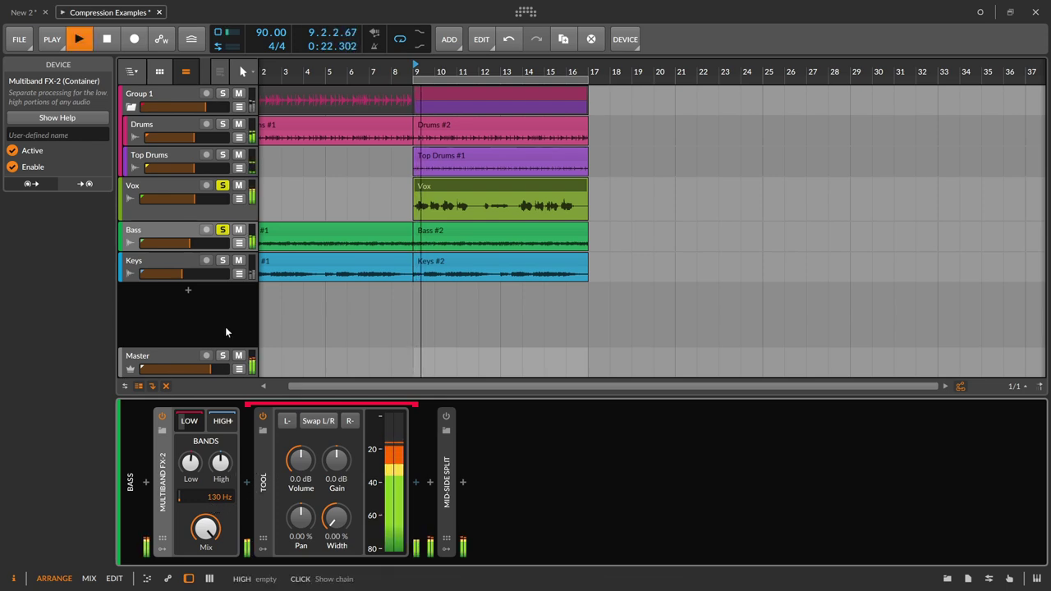
click(222, 185)
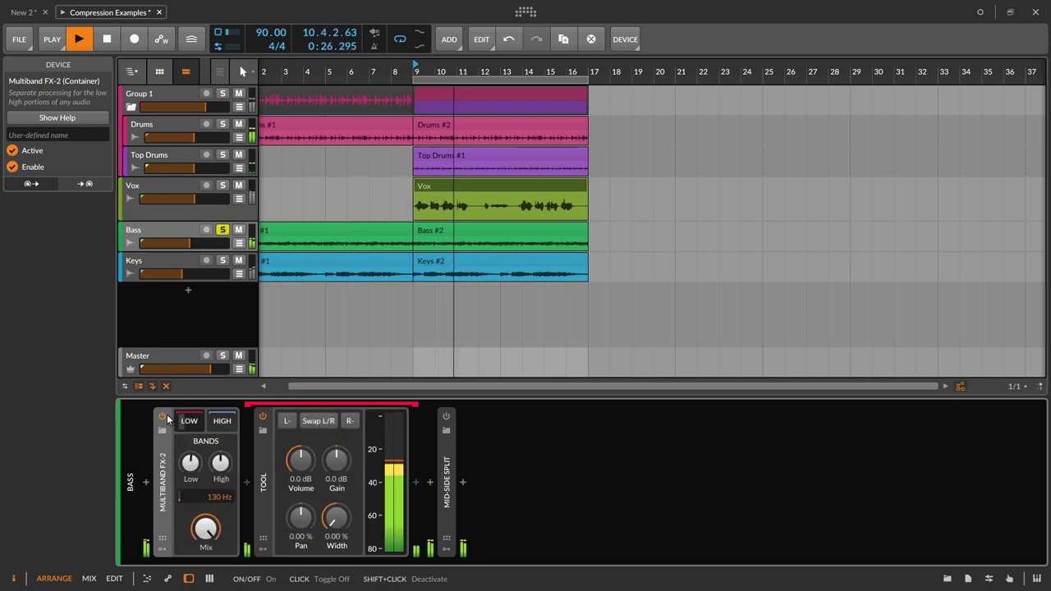
key(space)
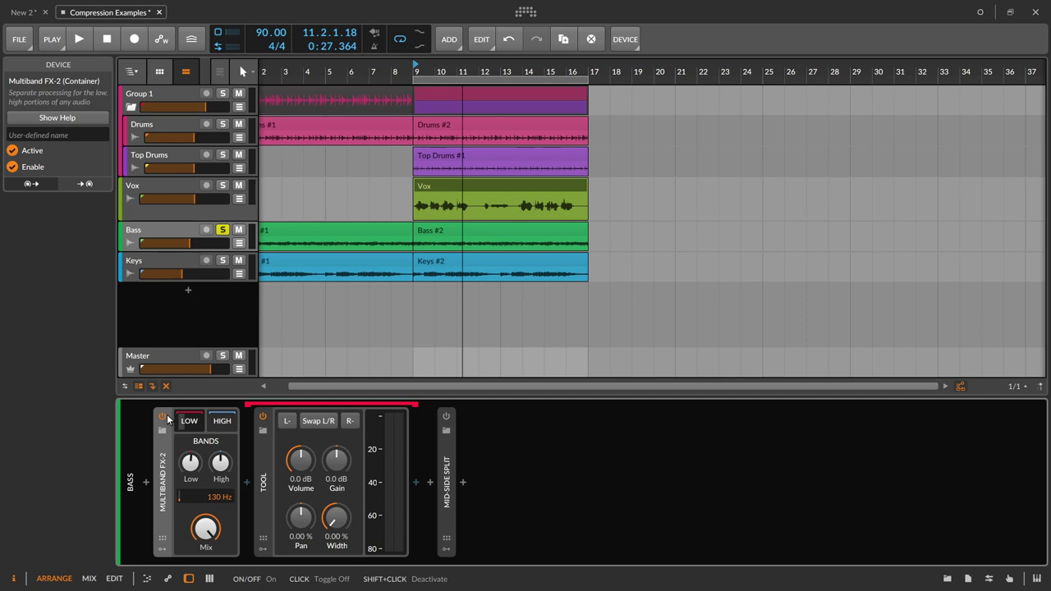
key(space)
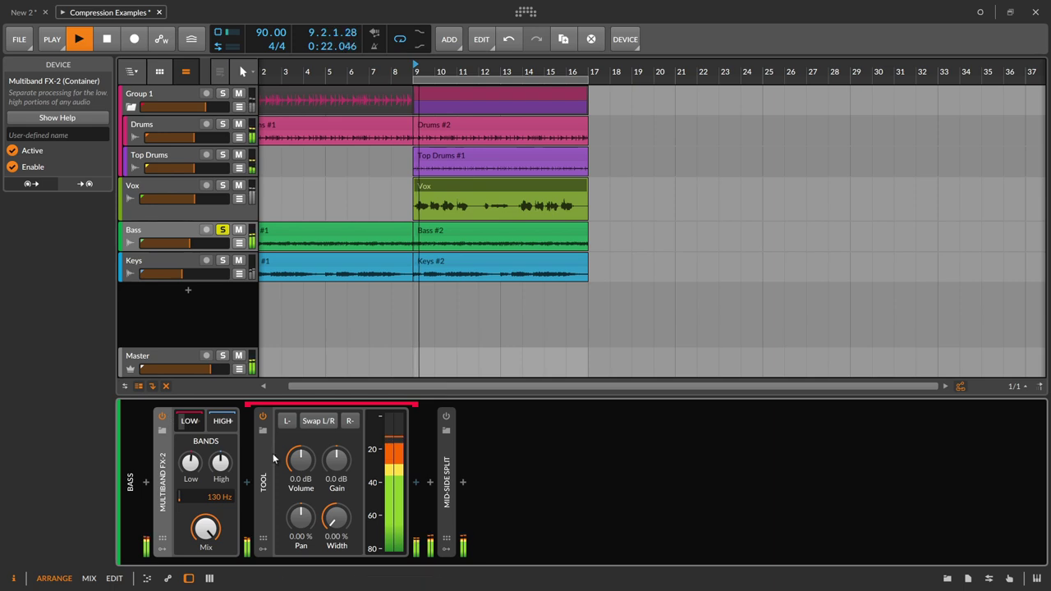
Step: Expand Bass's Mid-Side Split and show its Side chain with EQ+
click(446, 481)
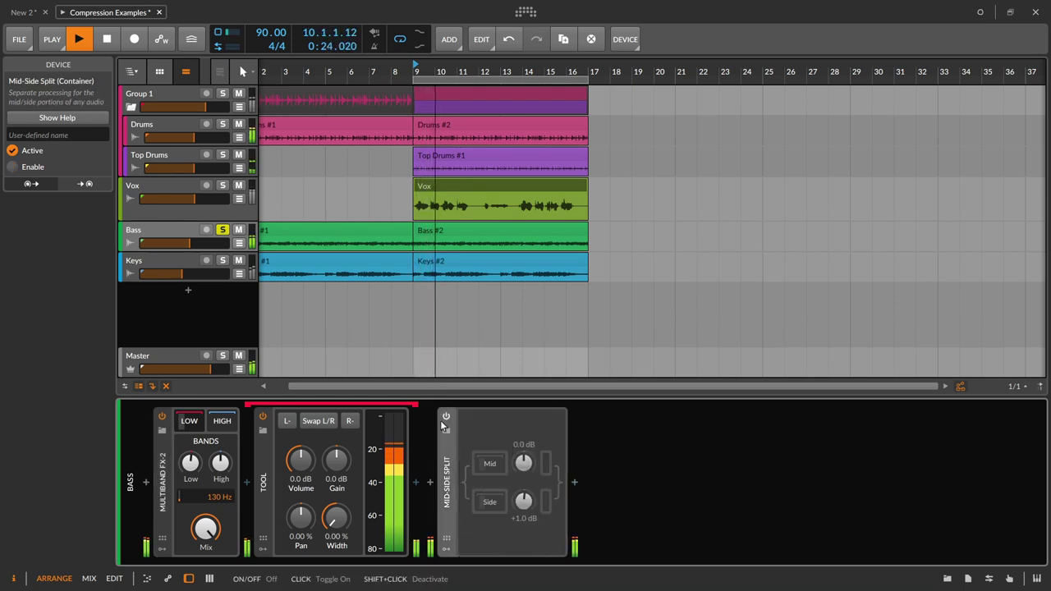
click(488, 500)
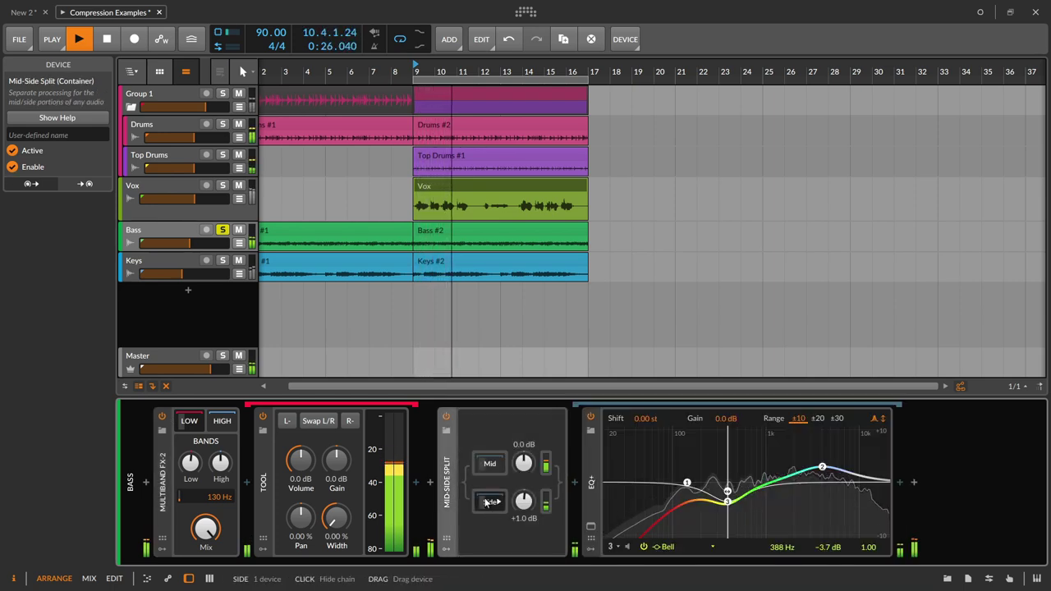
key(space)
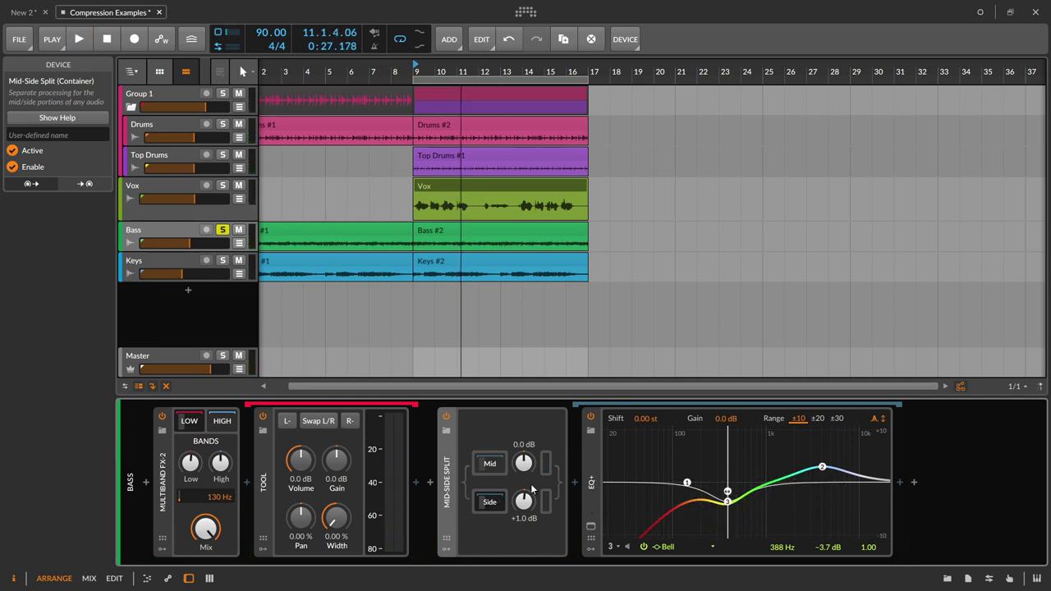
key(space)
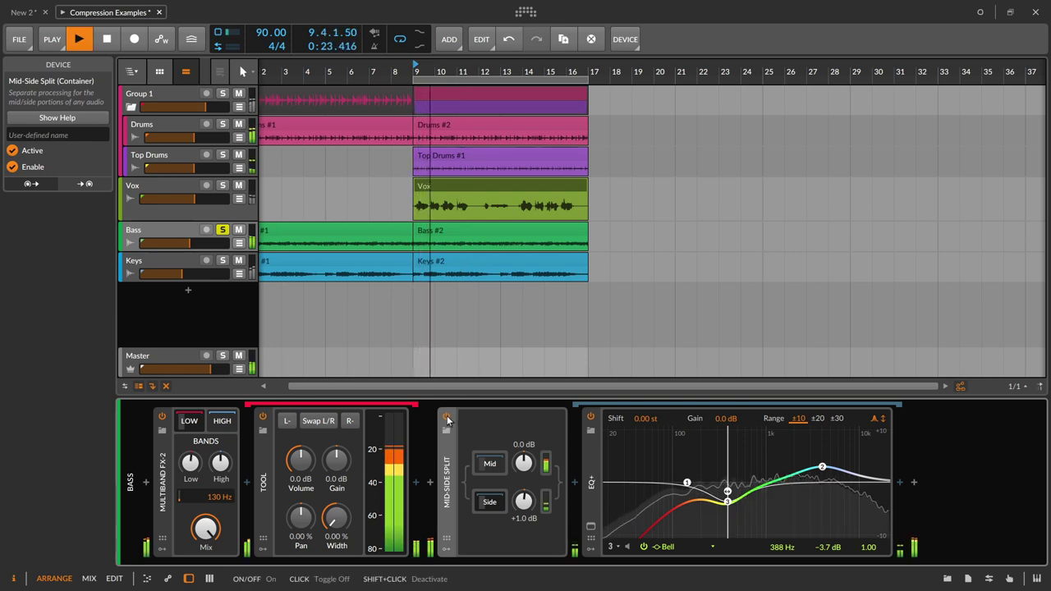
Step: Compare Mid-Side Split bypassed and active, leave it on, and show the Mid chain's LALA
click(447, 417)
click(447, 417)
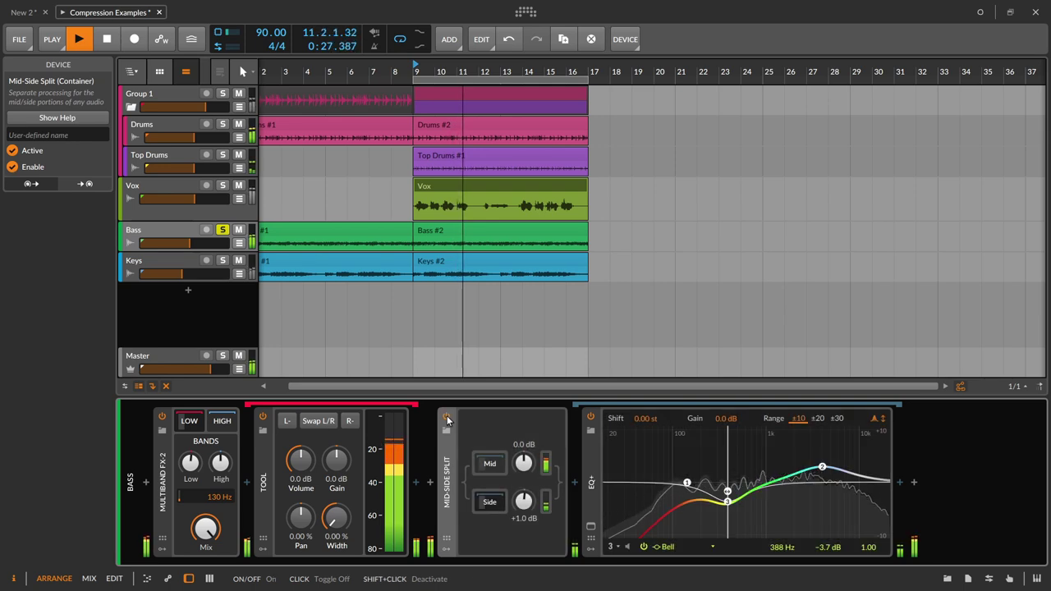
click(447, 417)
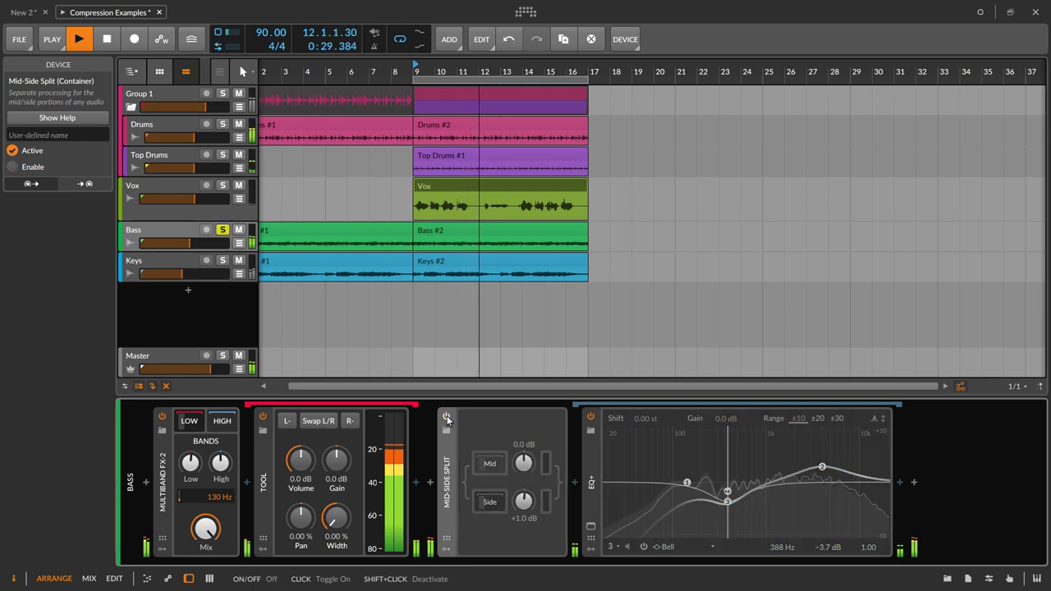
click(446, 417)
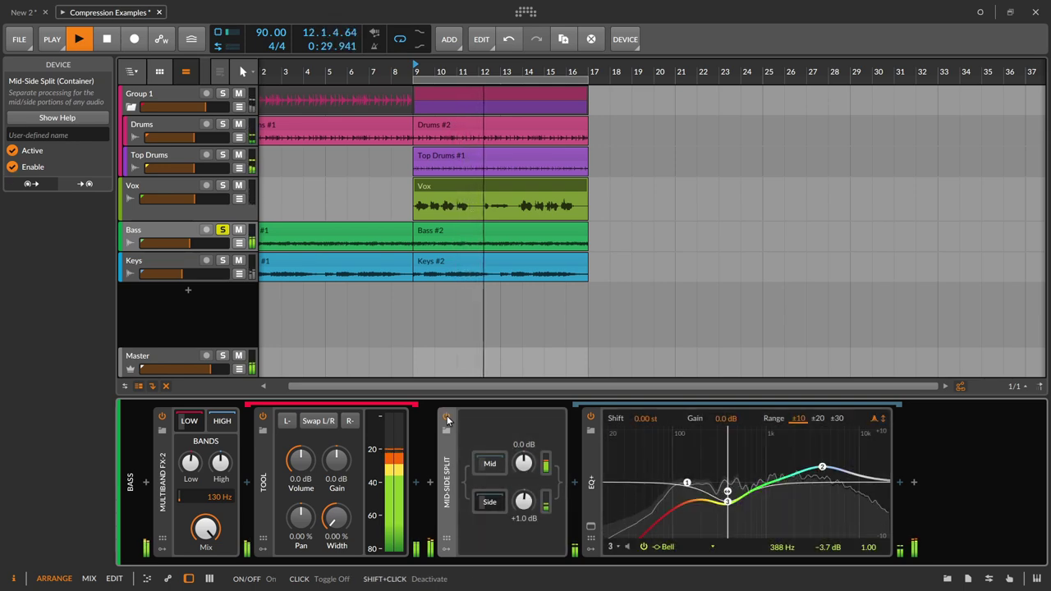
click(490, 463)
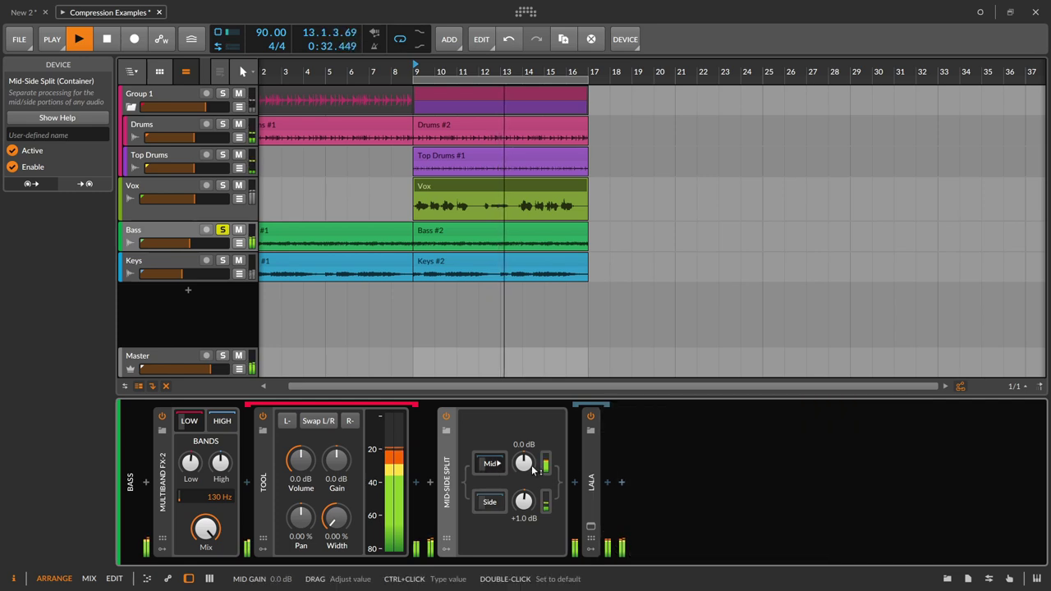
Step: Open the LALA plug-in window and reposition it out of the way
key(space)
click(592, 529)
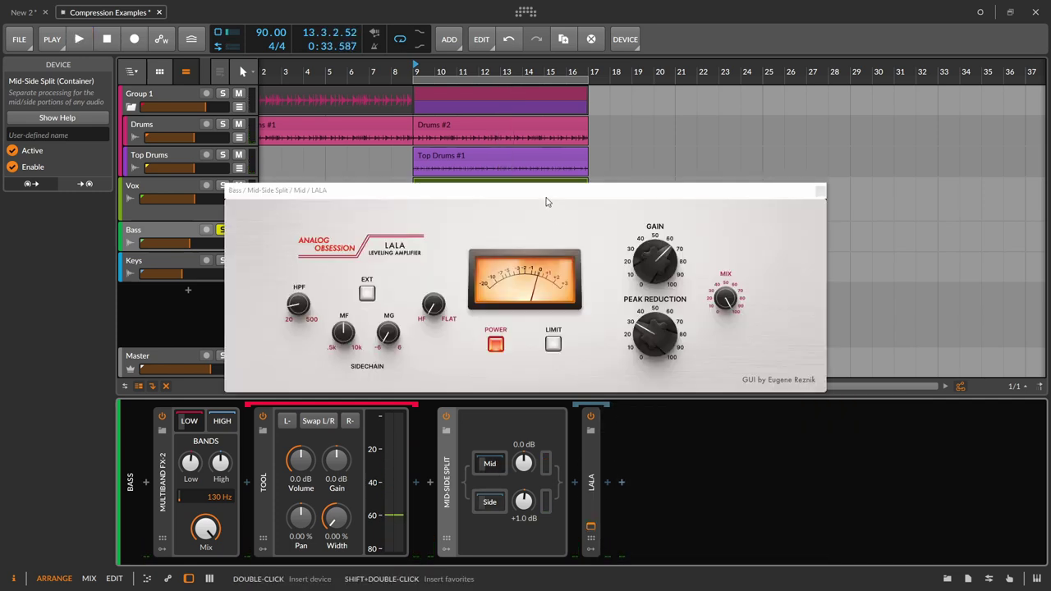
drag(551, 195, 678, 185)
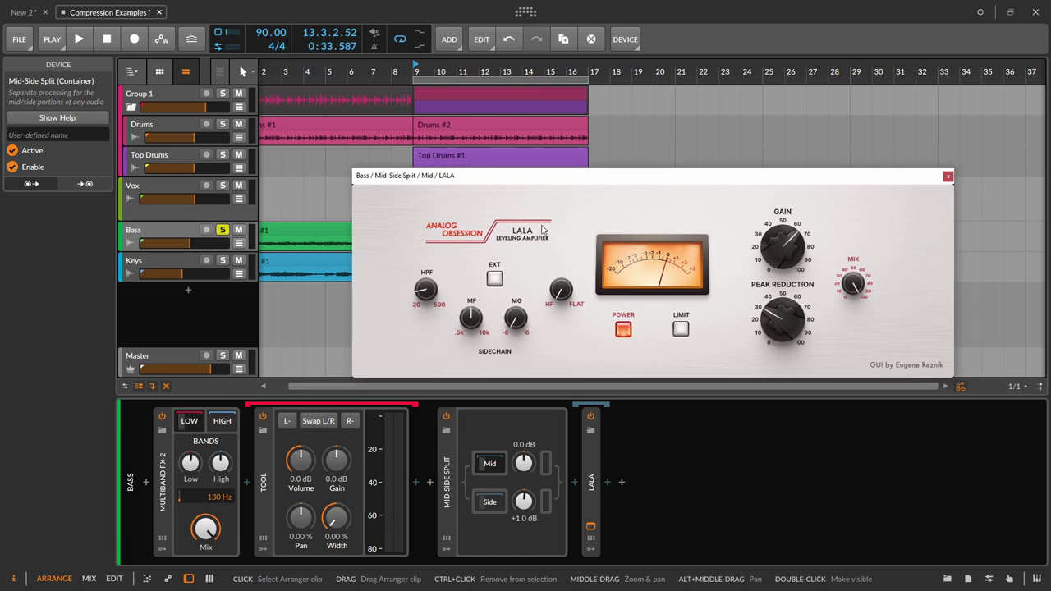
drag(548, 183, 532, 257)
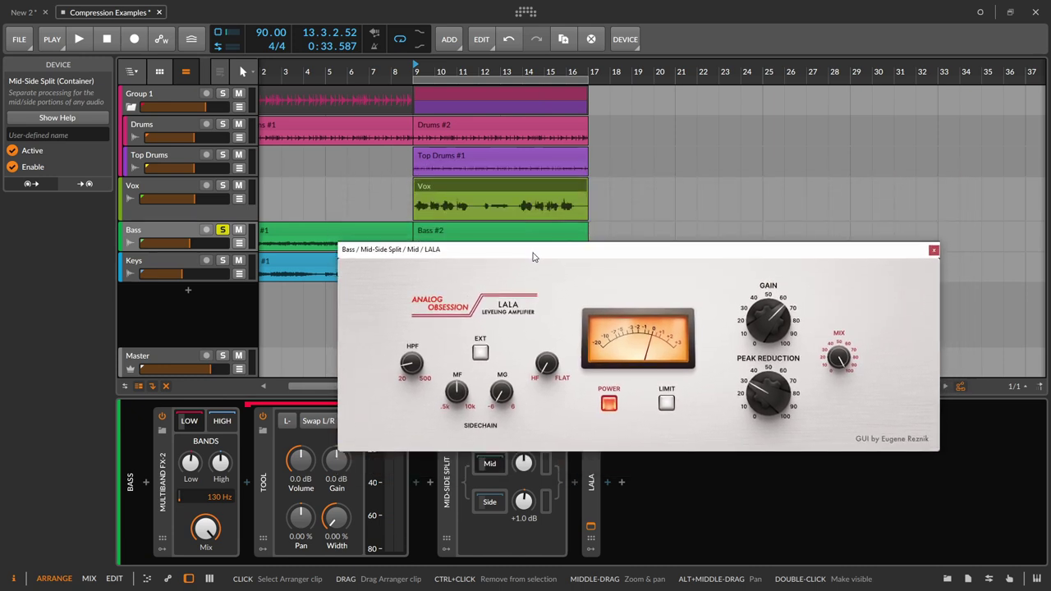
mouse_move(410, 373)
mouse_move(541, 365)
drag(513, 251, 507, 160)
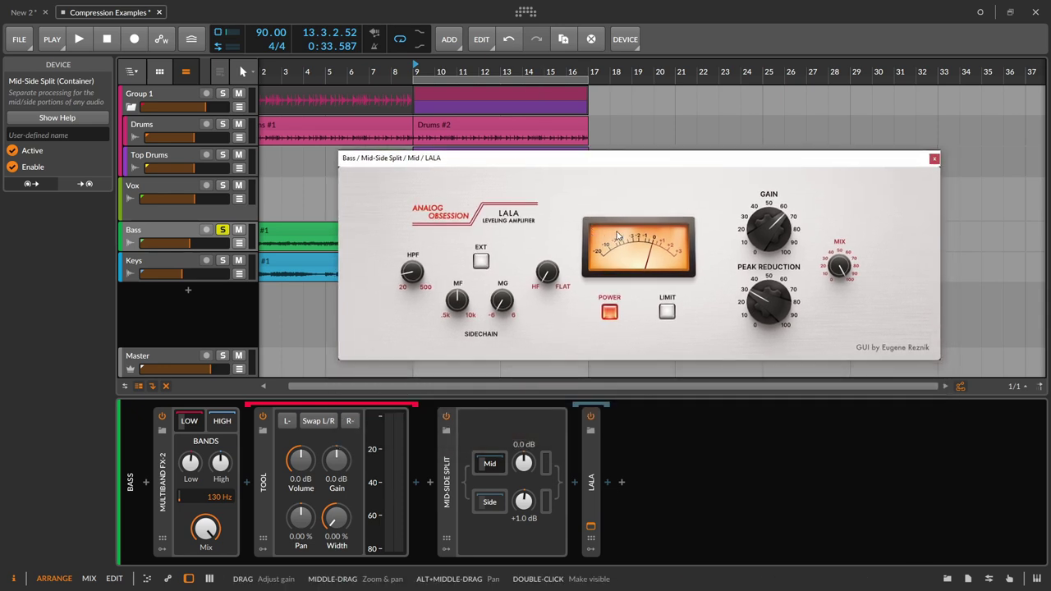
Step: During playback, A/B Mid-Side Split on and off, leave it enabled, and close LALA
key(space)
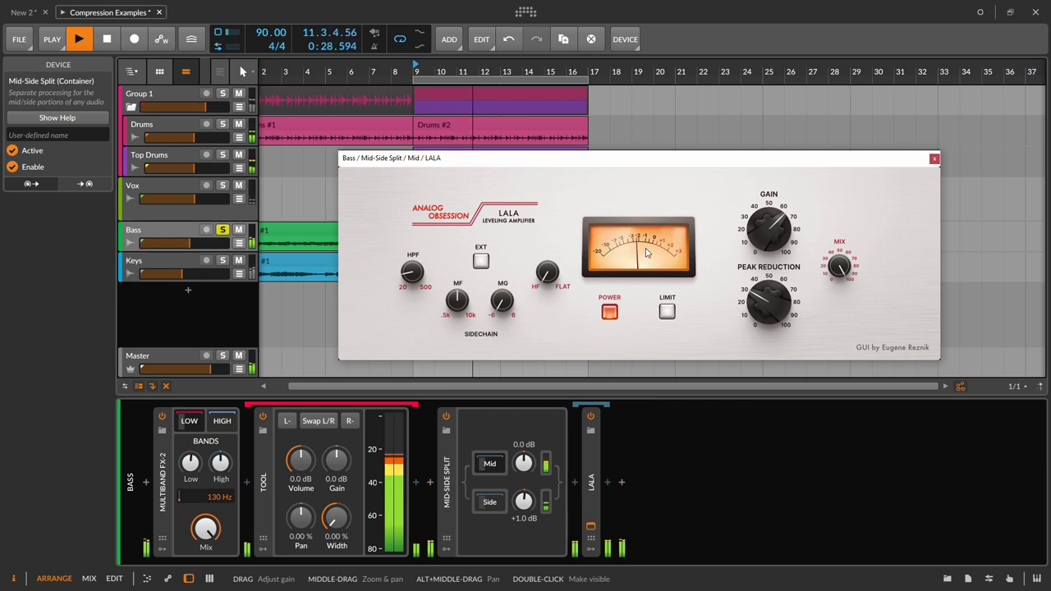
click(445, 417)
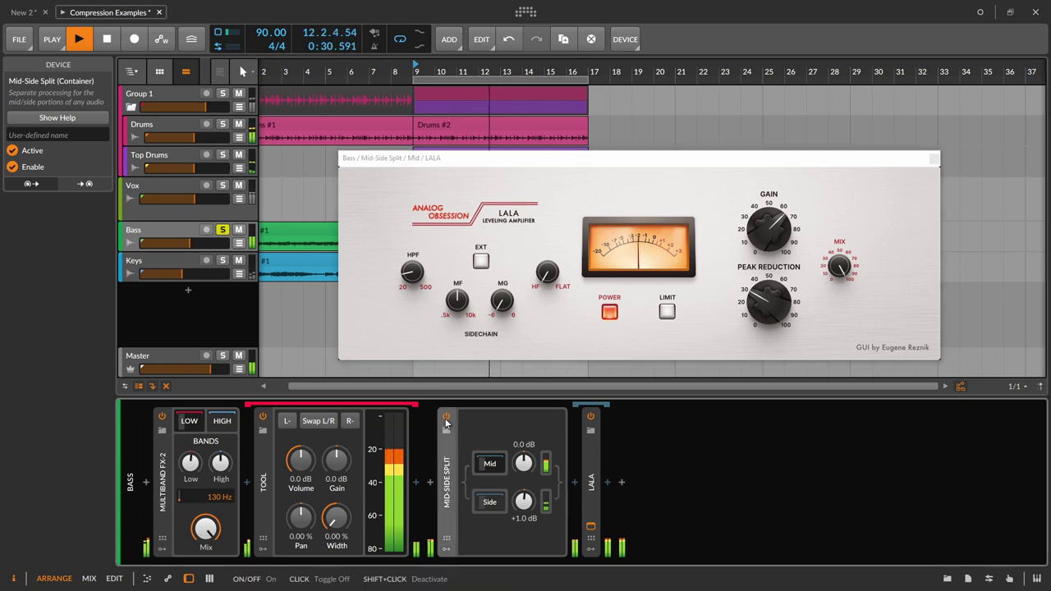
click(446, 417)
click(446, 417)
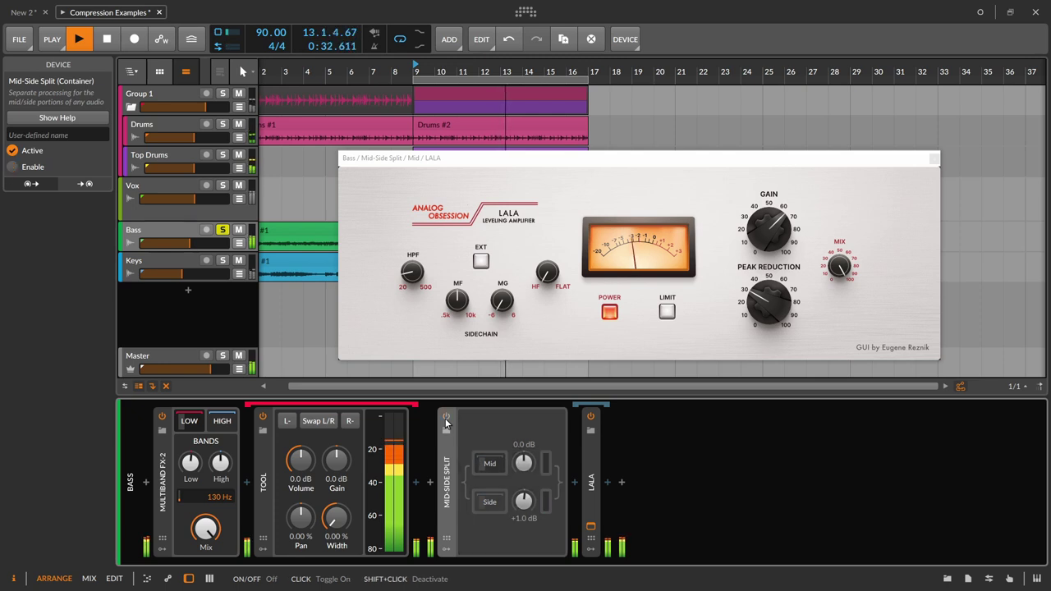
click(446, 417)
click(446, 417)
click(446, 417)
click(935, 158)
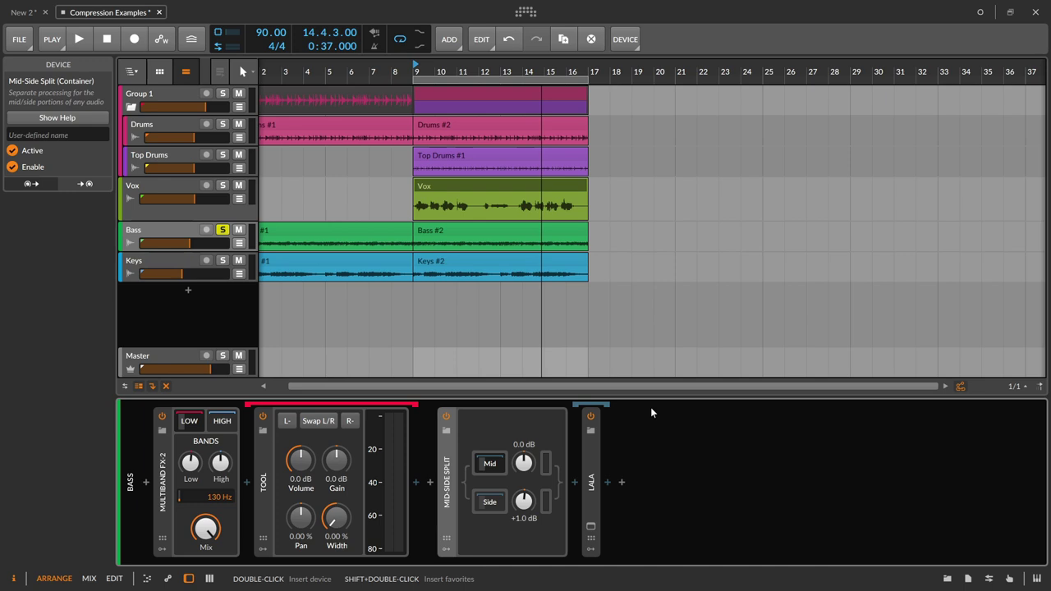
click(221, 230)
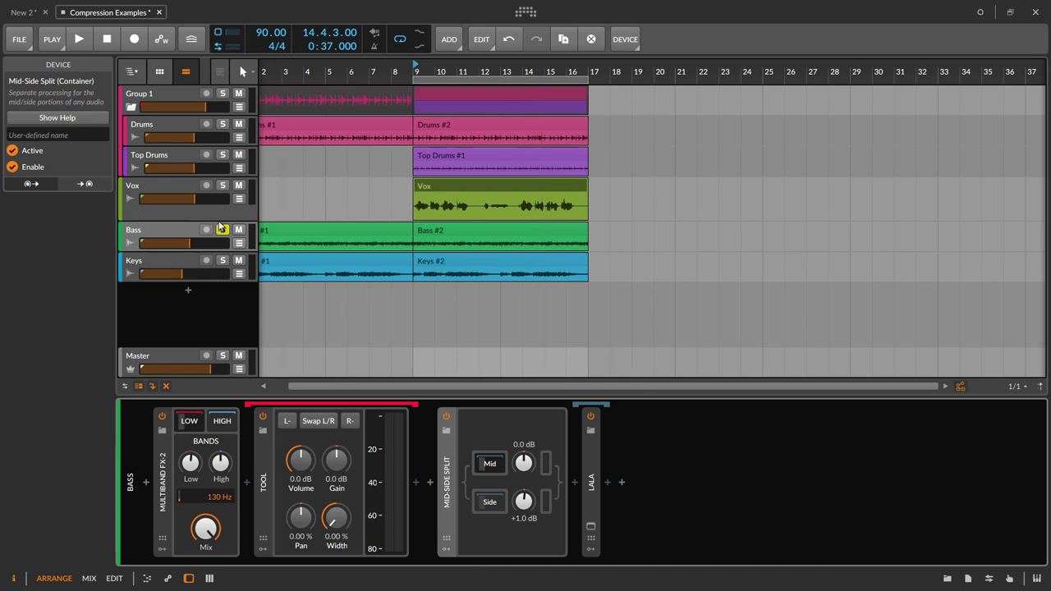
click(200, 260)
click(158, 464)
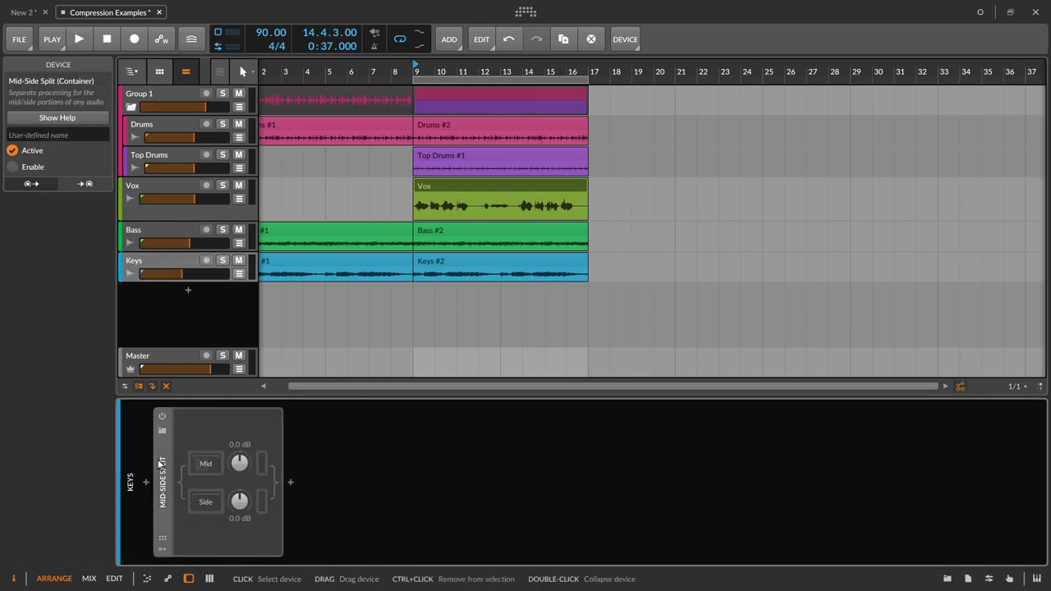
click(162, 416)
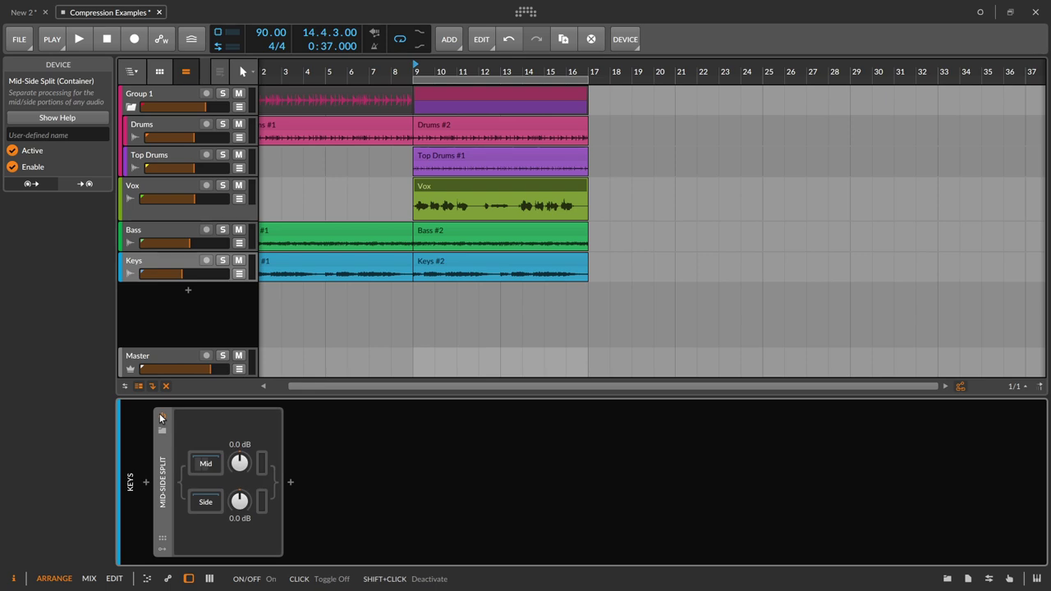
click(197, 468)
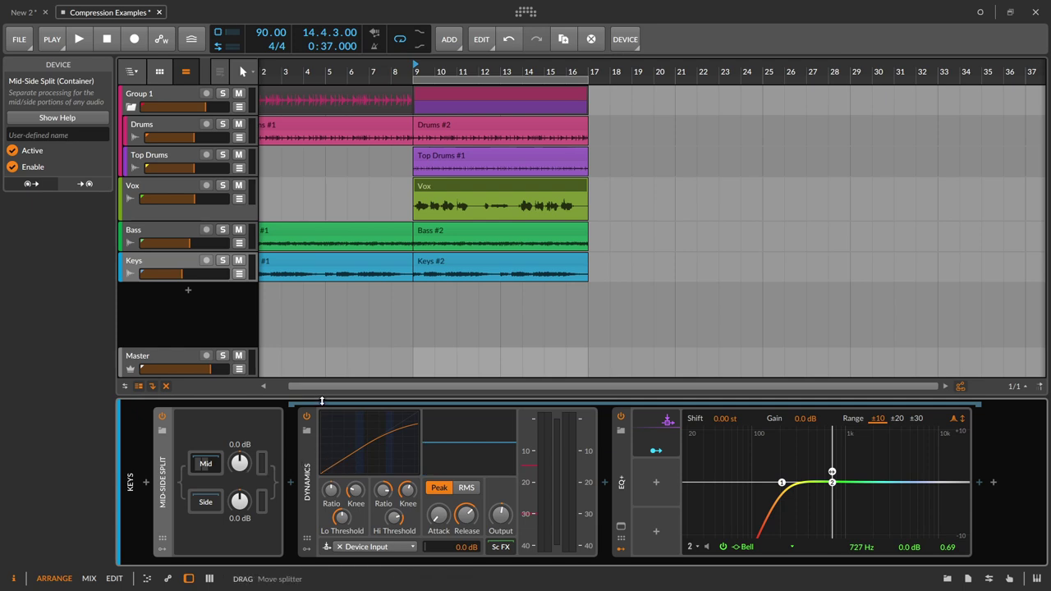
drag(239, 500, 239, 534)
click(221, 260)
key(space)
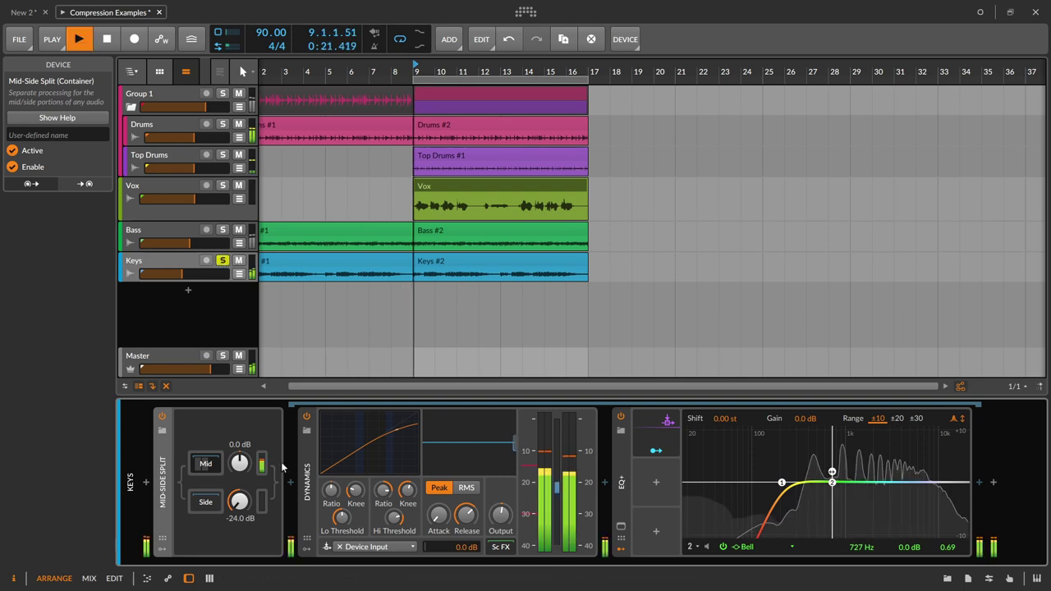
click(164, 418)
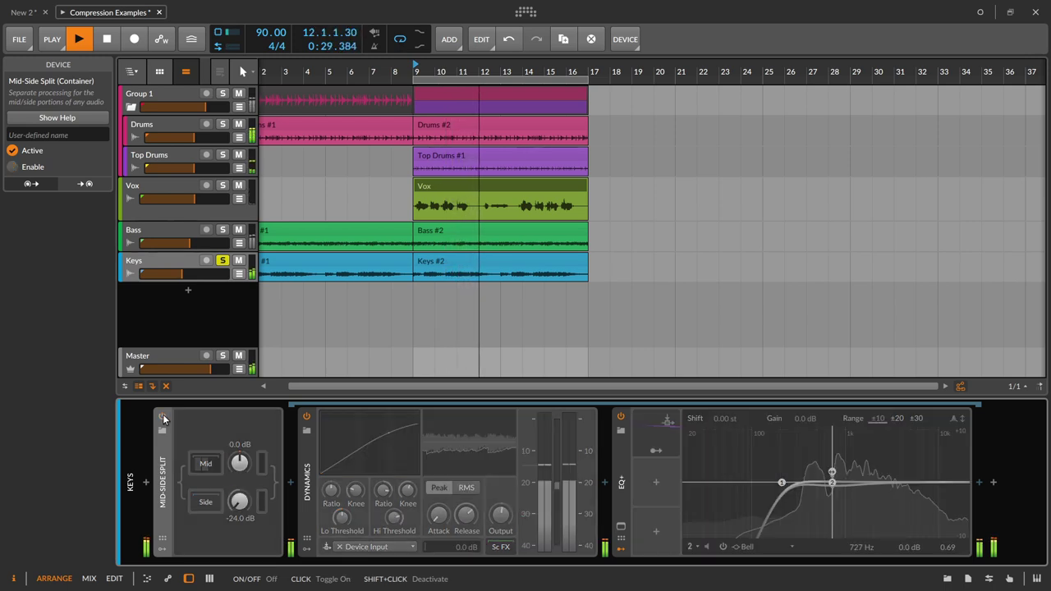
key(space)
key(space)
click(163, 418)
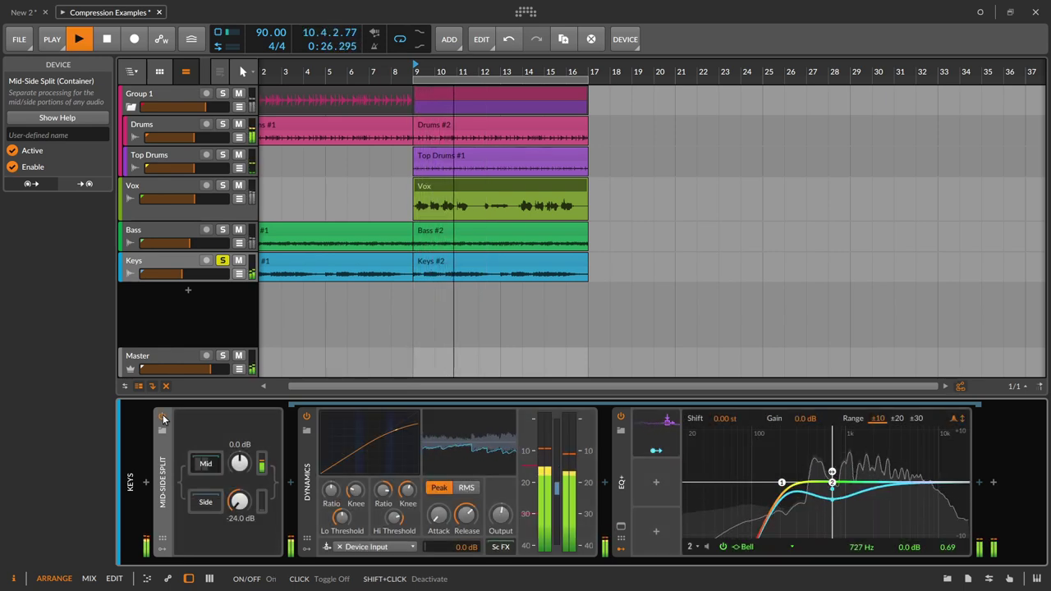
key(space)
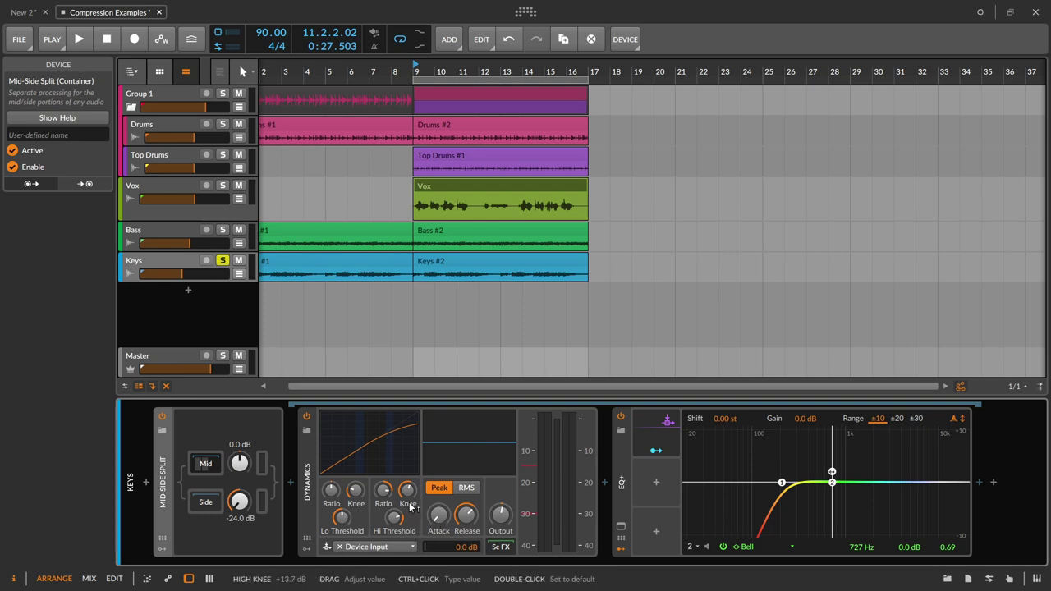
key(space)
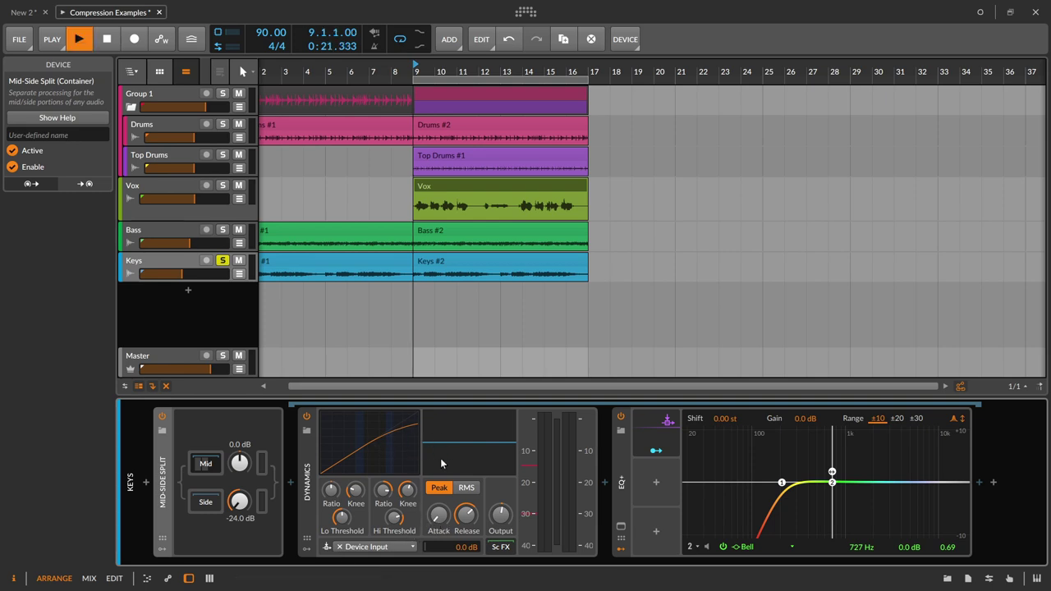
Step: Show the EQ+ Audio Sidechain modulator's Vox (PRE) source and solo Vox alongside Keys
click(643, 446)
key(space)
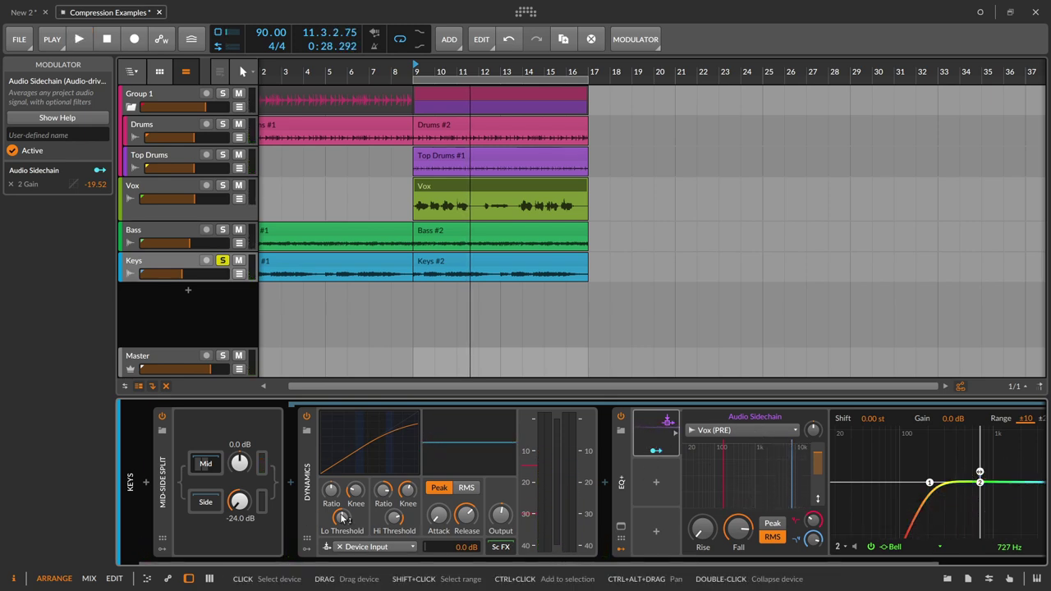
drag(593, 563, 749, 566)
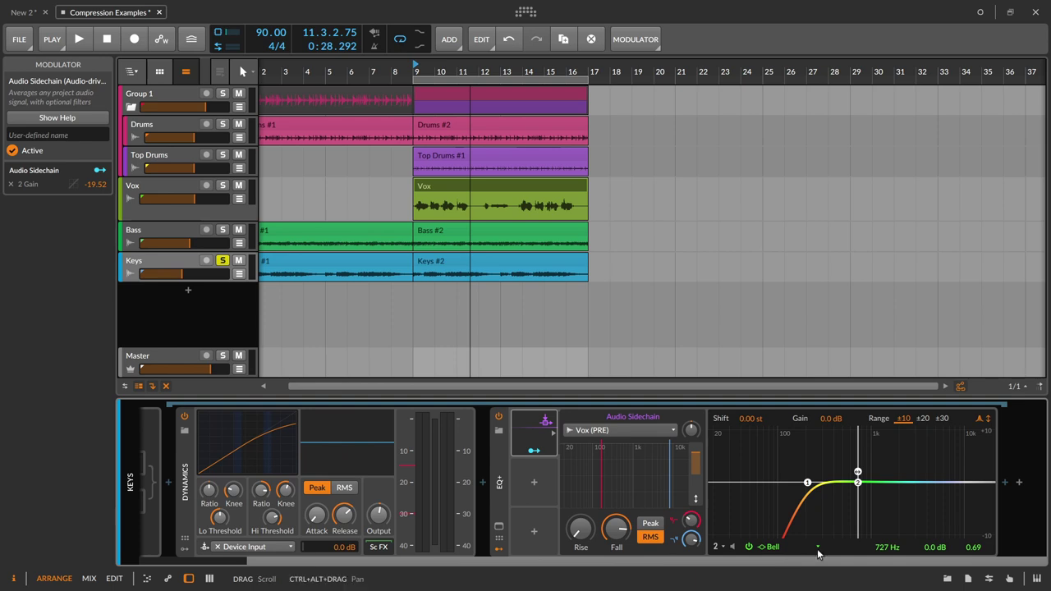
key(space)
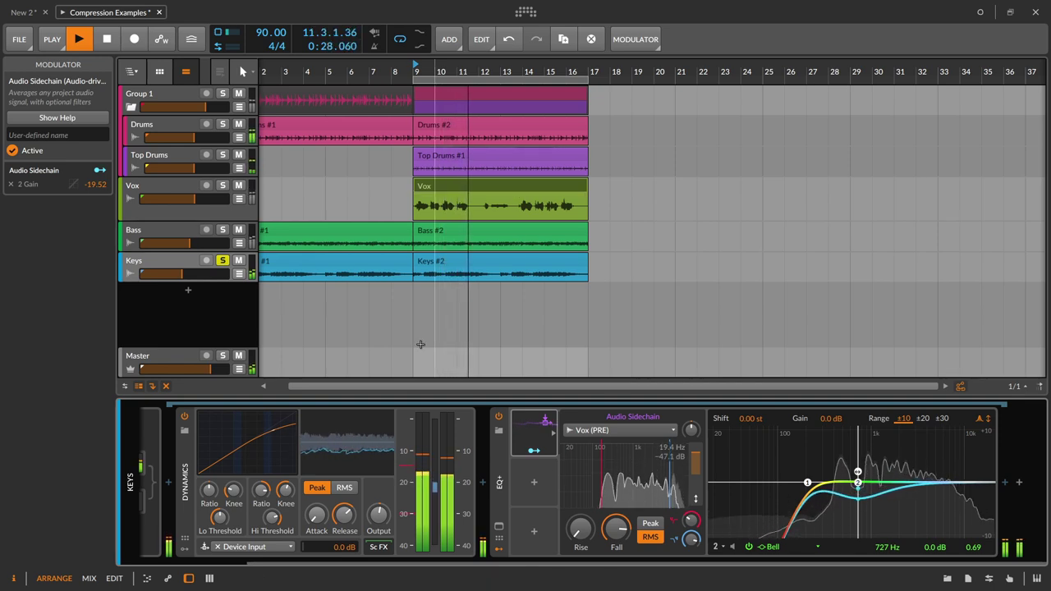
click(222, 185)
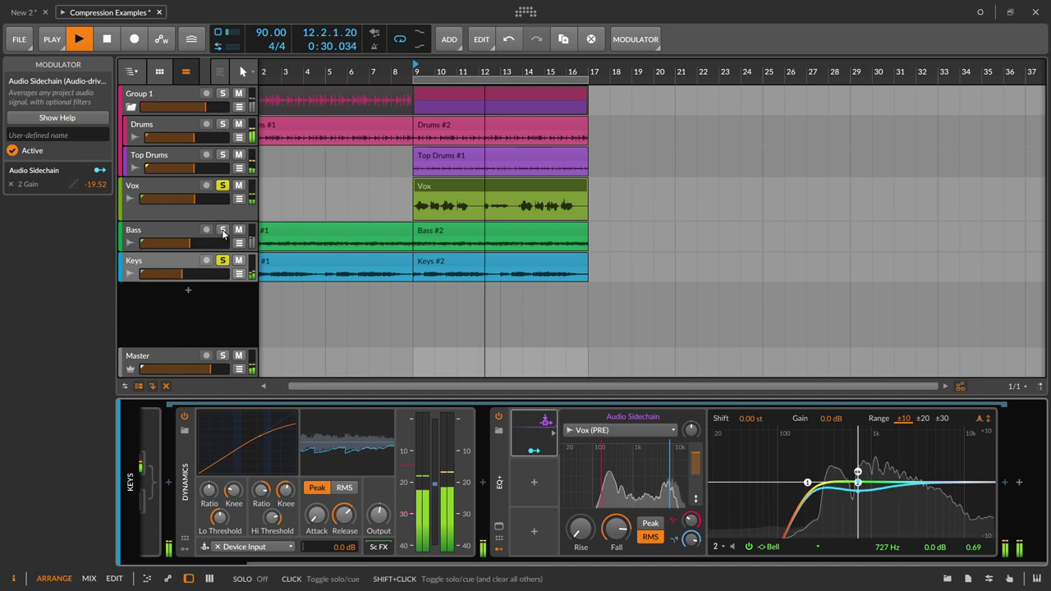
Step: Expand Keys' Mid-Side Split, set side gain to 0.0 dB and compare it bypassed
key(space)
key(space)
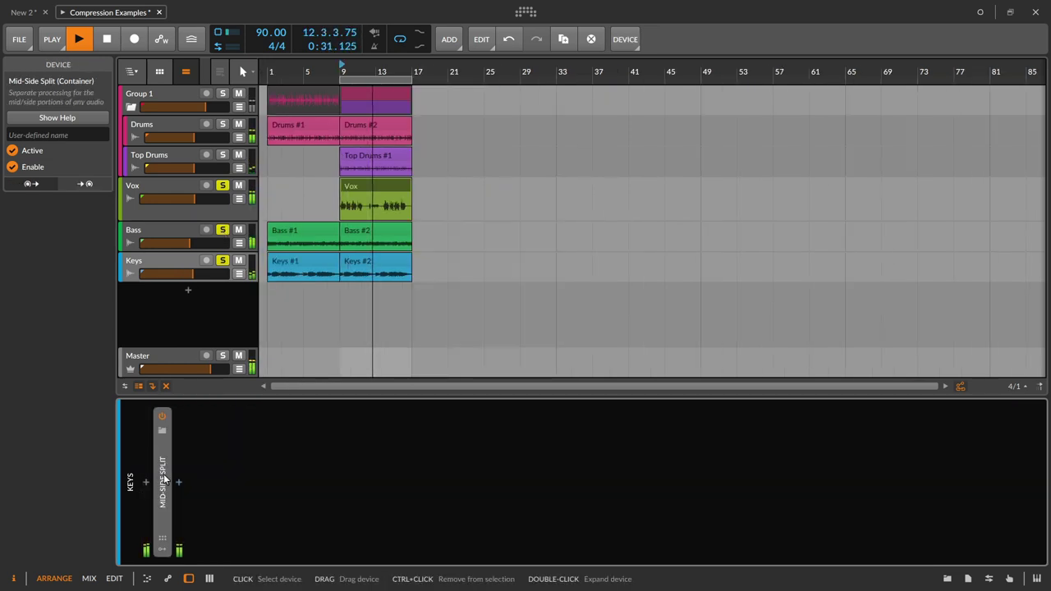
double_click(163, 474)
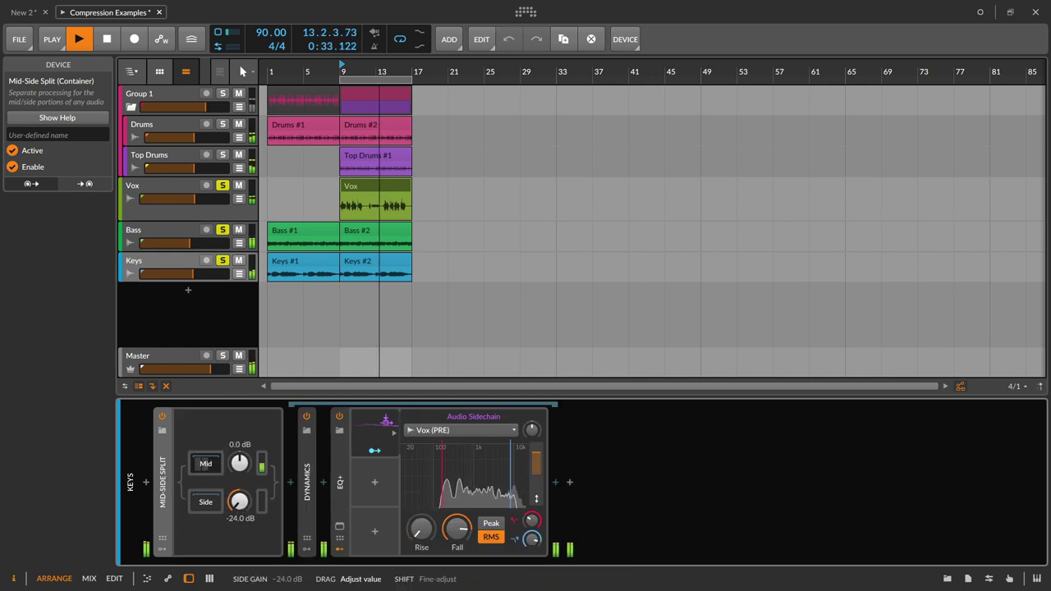
drag(190, 274, 190, 274)
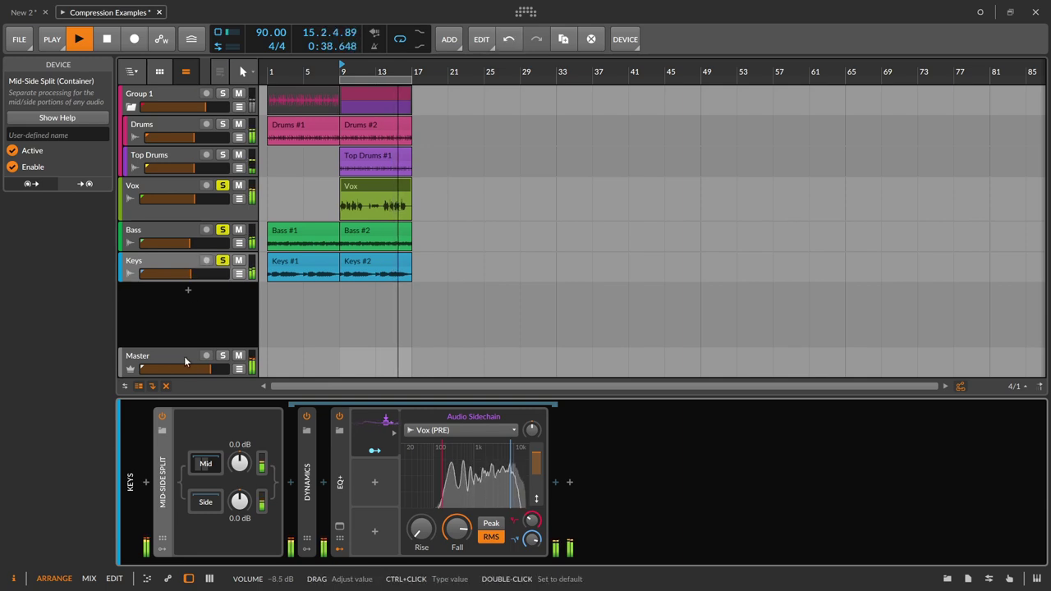
click(162, 417)
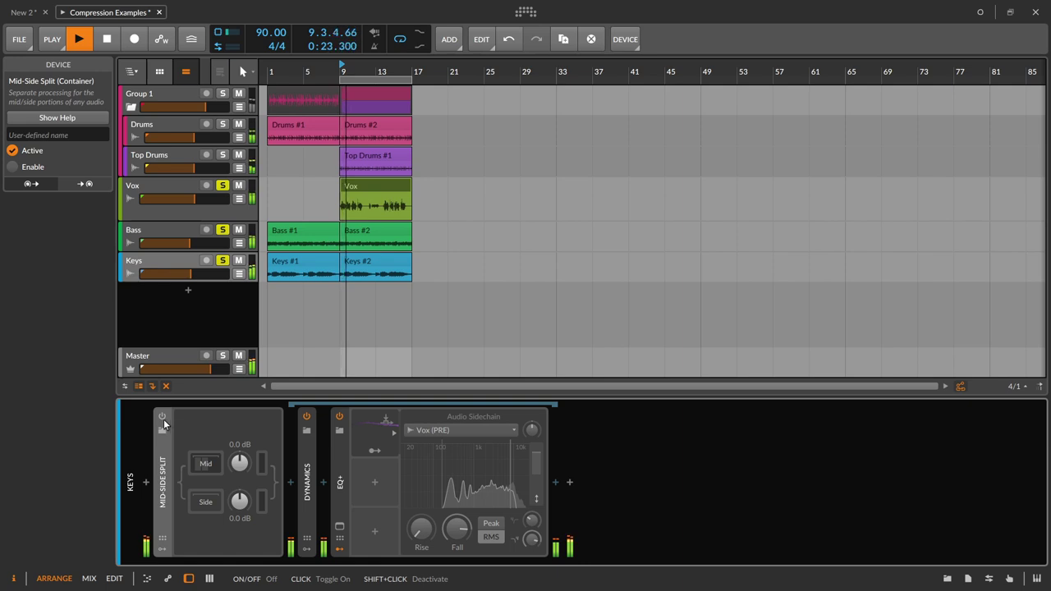
click(163, 417)
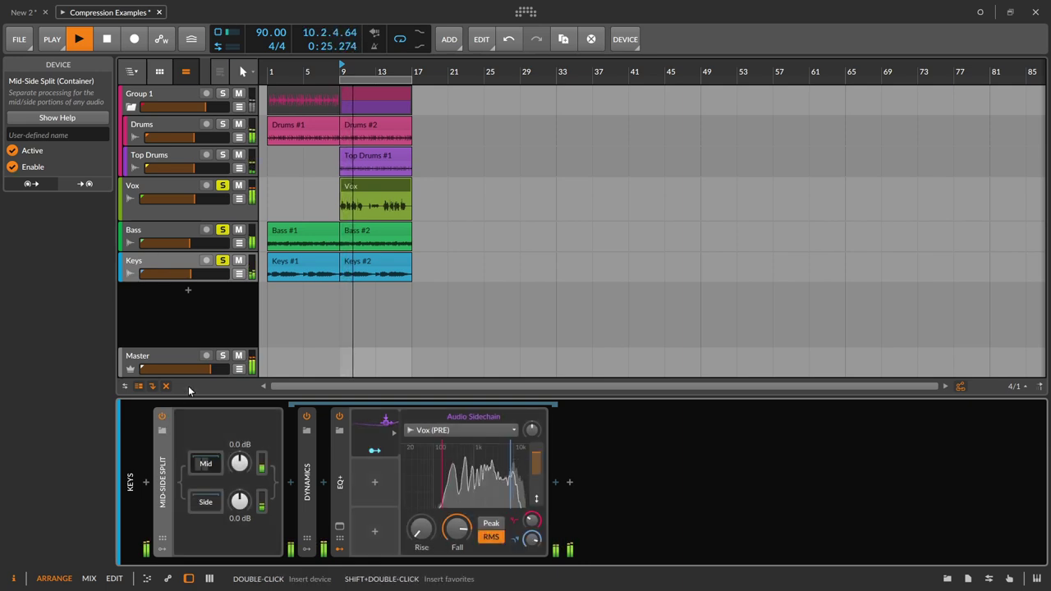
Step: Lower the Keys volume slightly, collapse Mid-Side Split and stop playback
drag(191, 274, 192, 243)
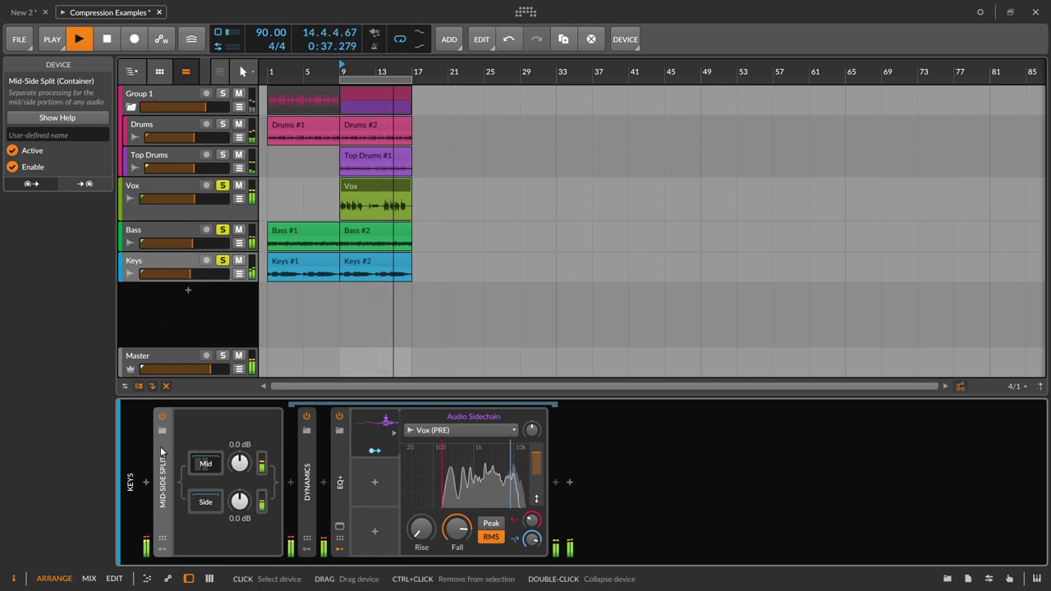
double_click(161, 453)
key(space)
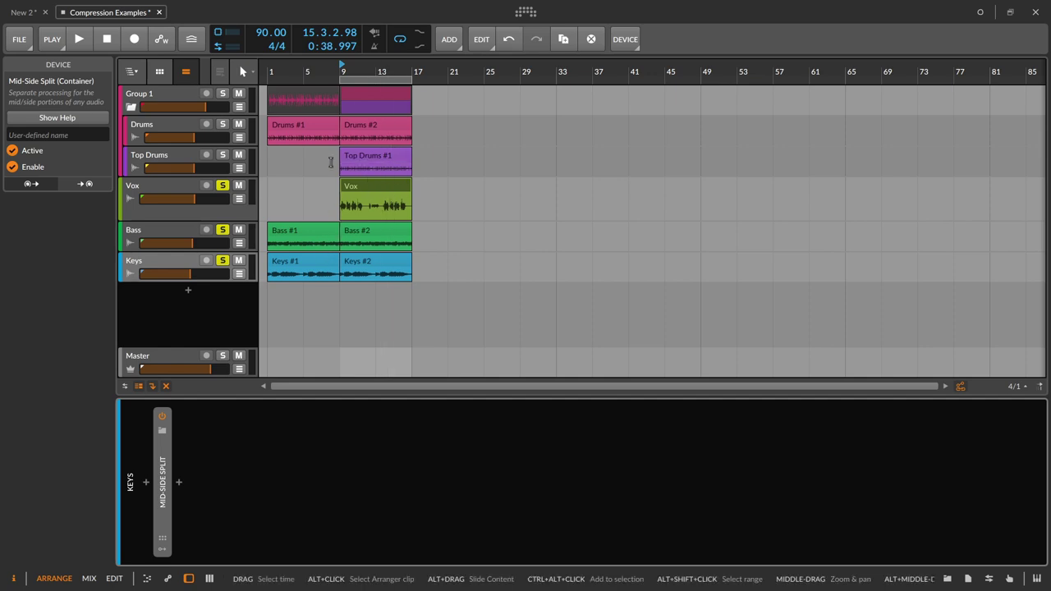
Step: Solo Top Drums alone, unsoloing Vox, Bass and Keys, and start playback
click(184, 156)
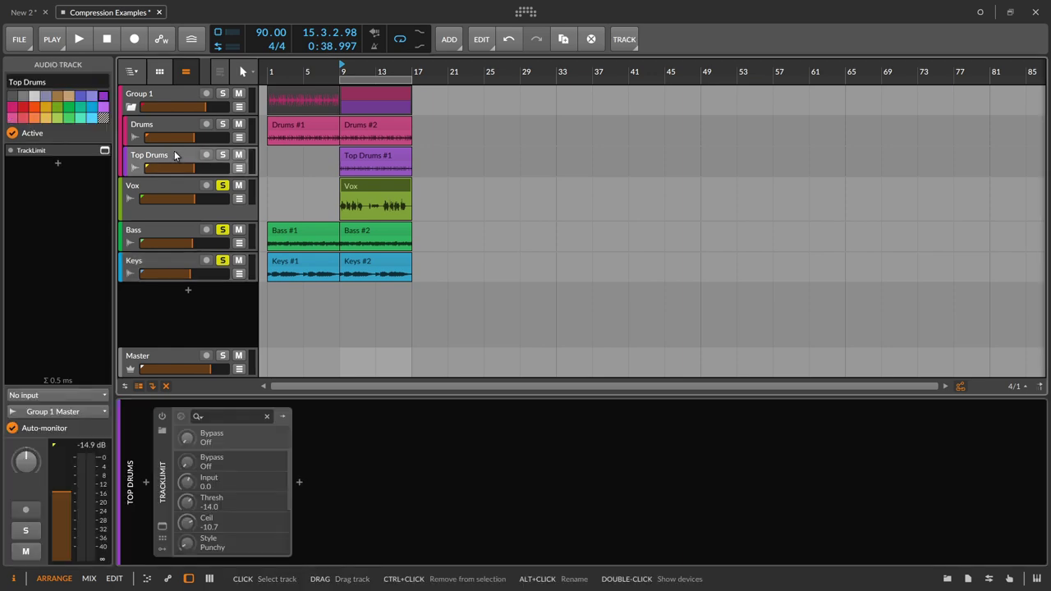
click(221, 154)
click(223, 185)
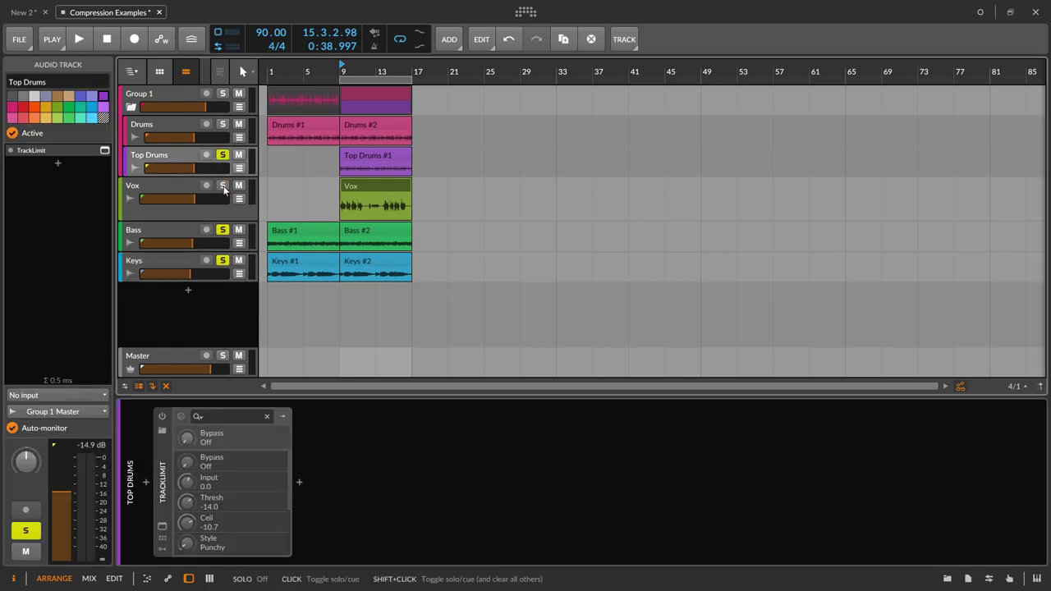
click(222, 229)
click(222, 260)
key(space)
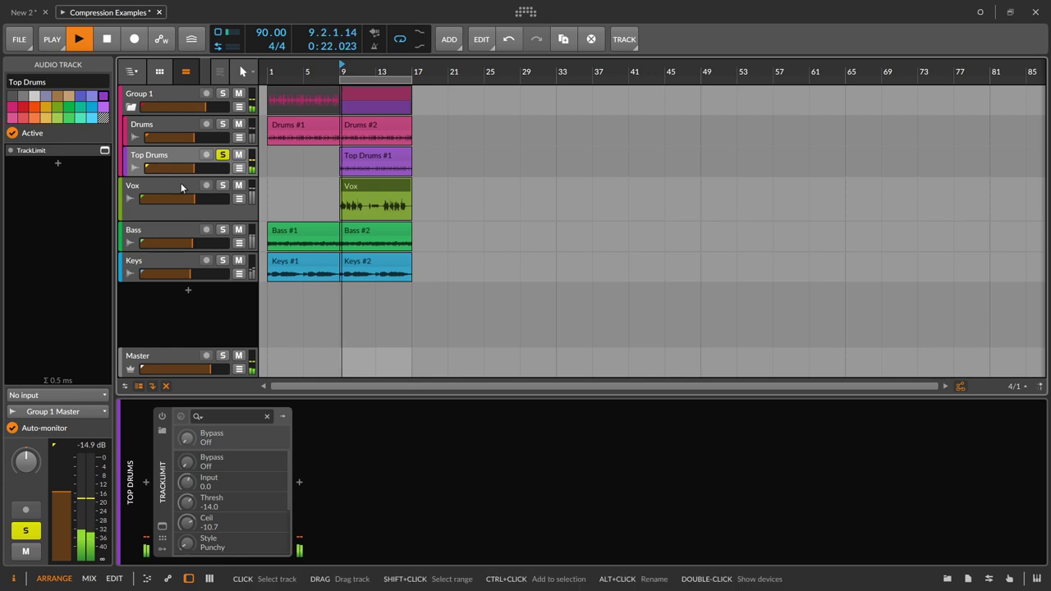
Step: Switch on TrackLimit at Thresh -14.0, Ceil -10.7, Punchy style, and close its window
click(158, 457)
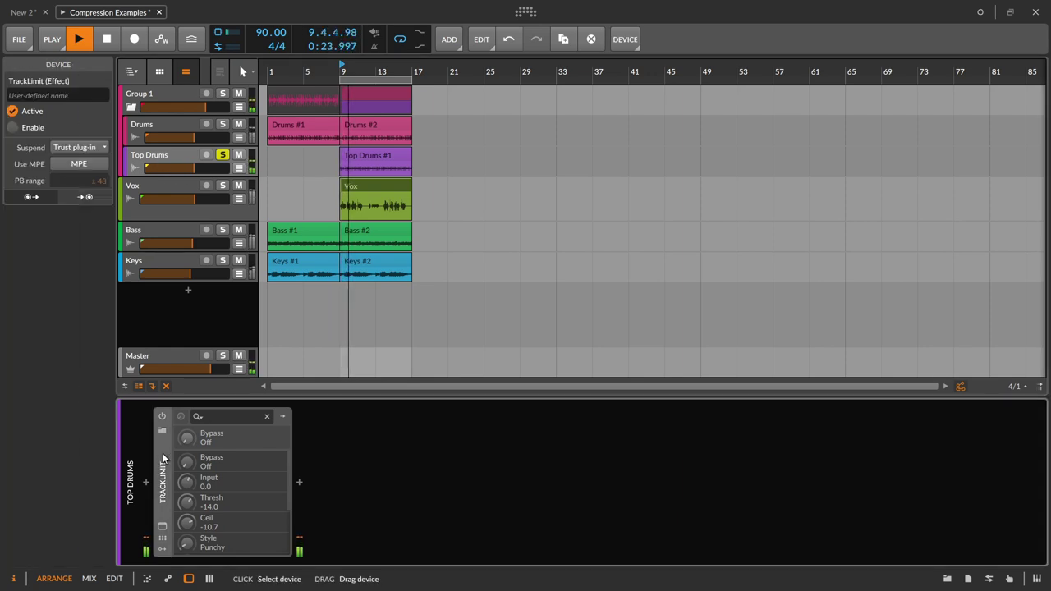
click(163, 416)
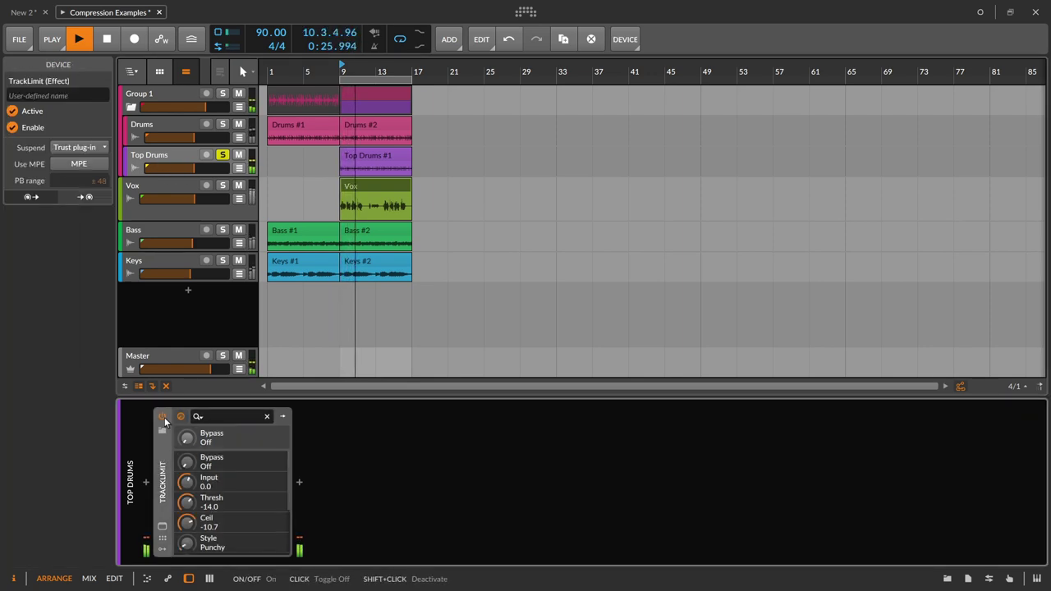
click(162, 526)
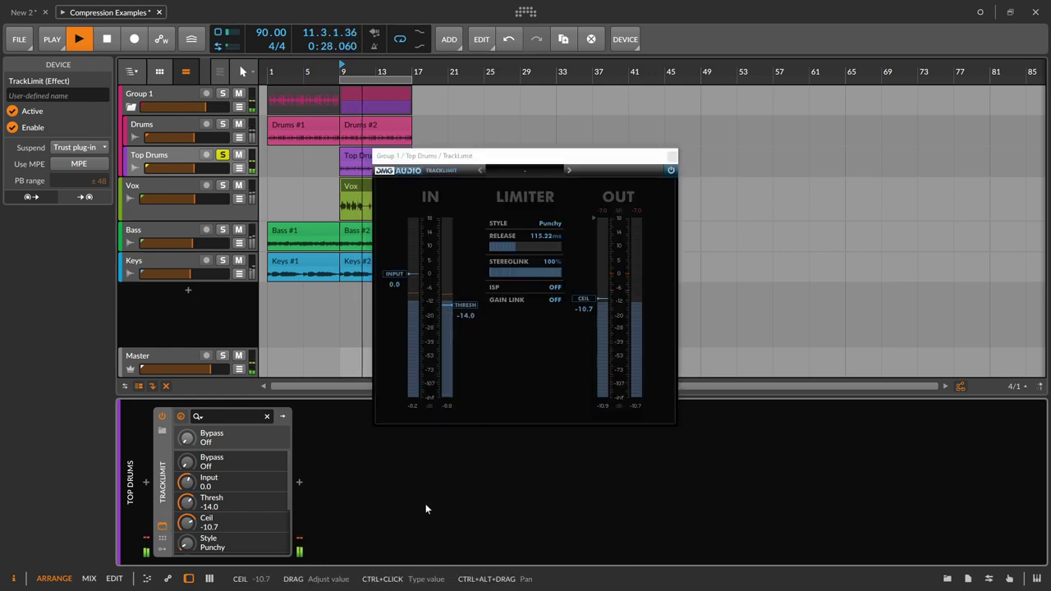
click(671, 172)
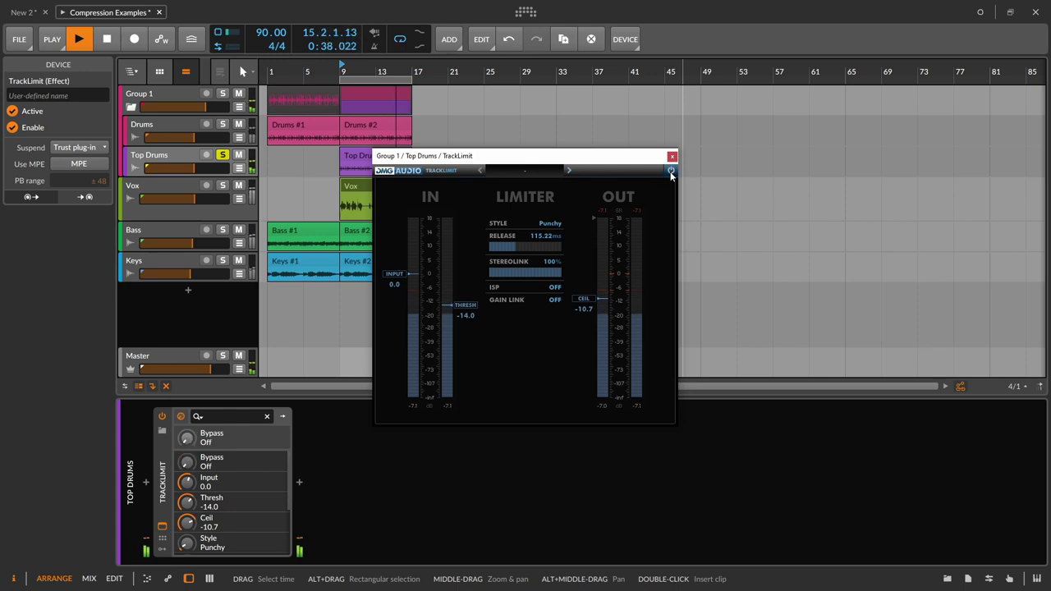
click(672, 156)
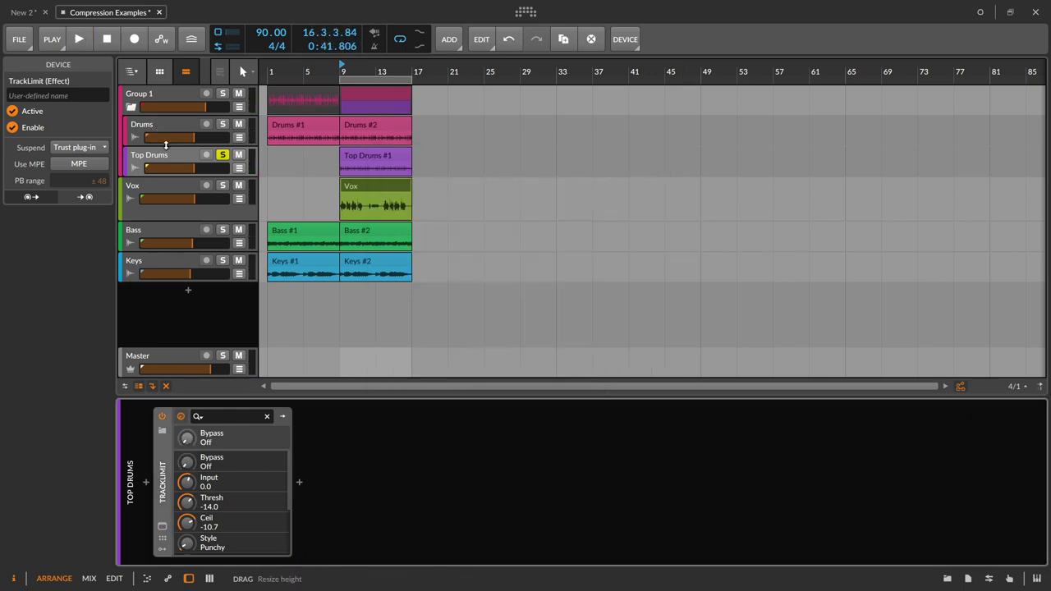
key(space)
Step: Audition the Drums and Top Drums solos, then leave only Group 1 soloed
click(169, 127)
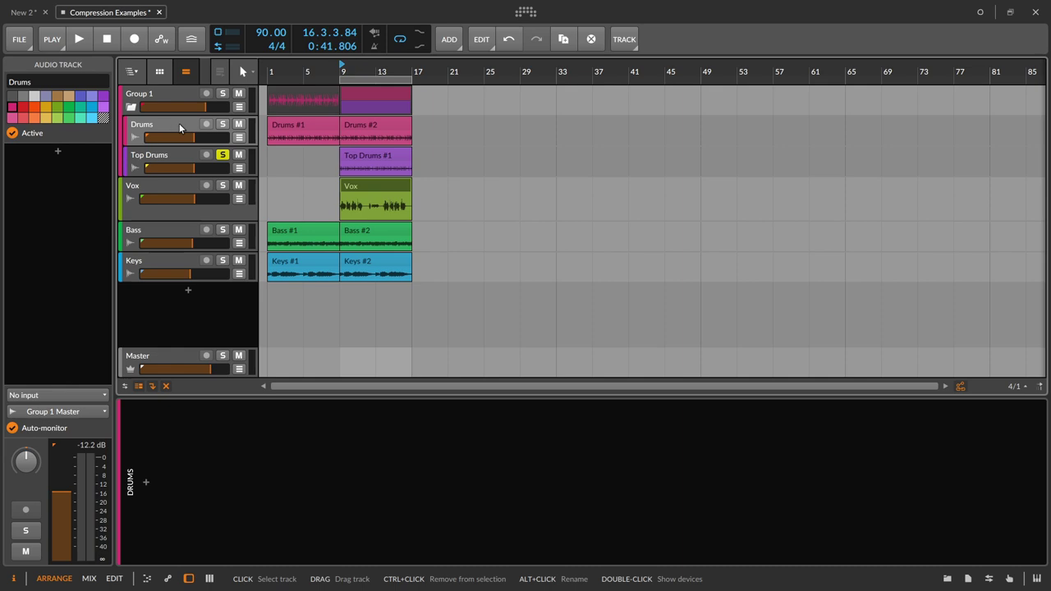
click(221, 124)
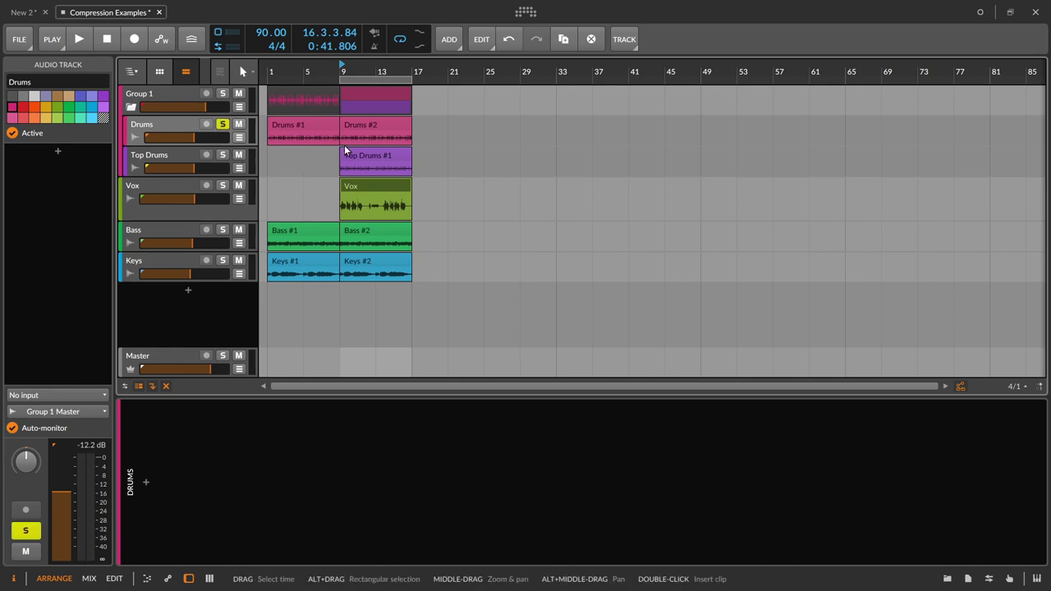
key(space)
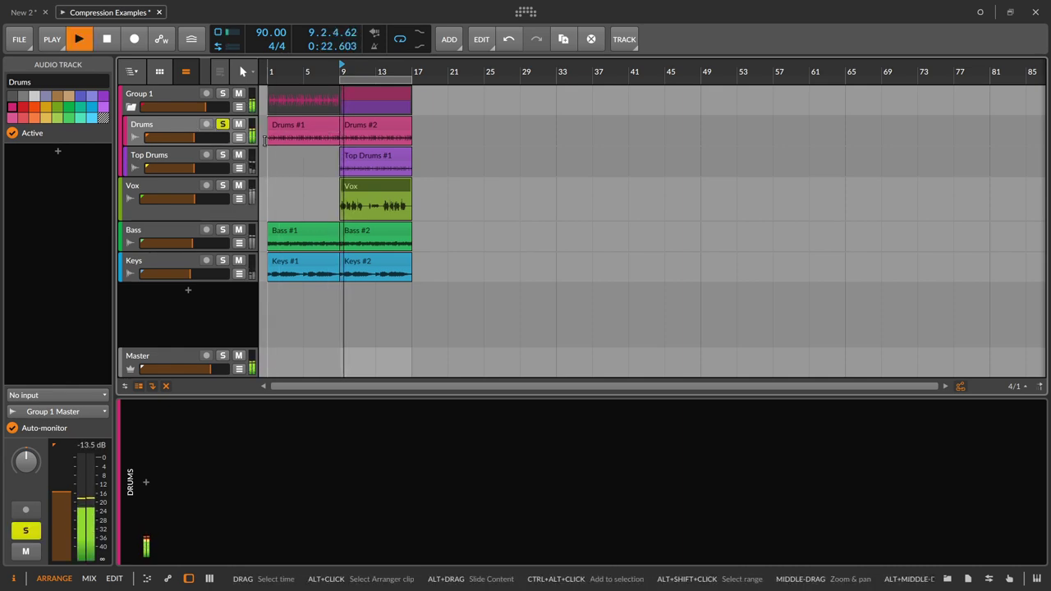
click(221, 155)
key(space)
click(174, 96)
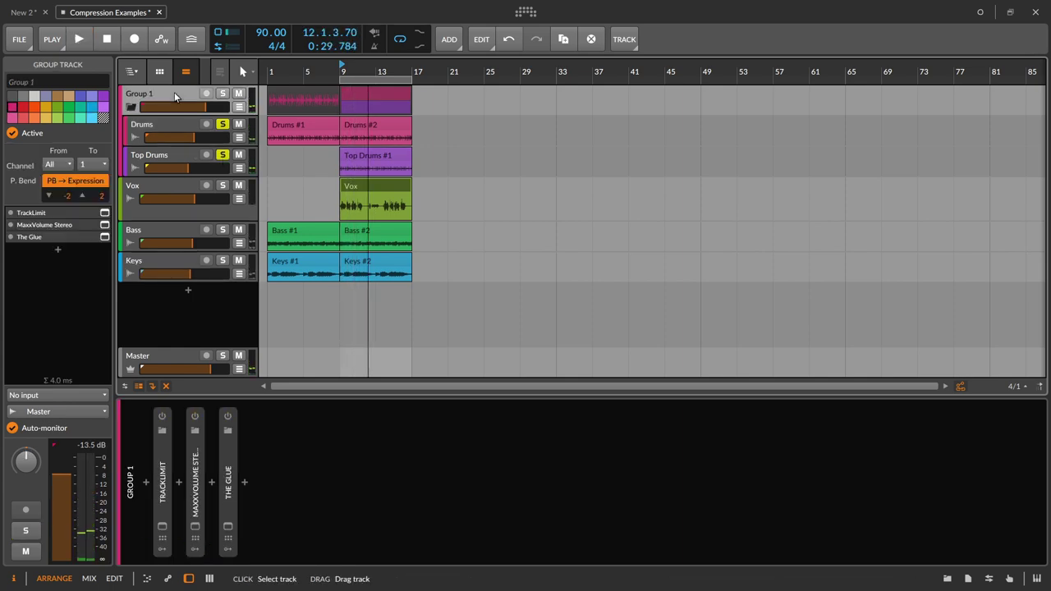
click(222, 95)
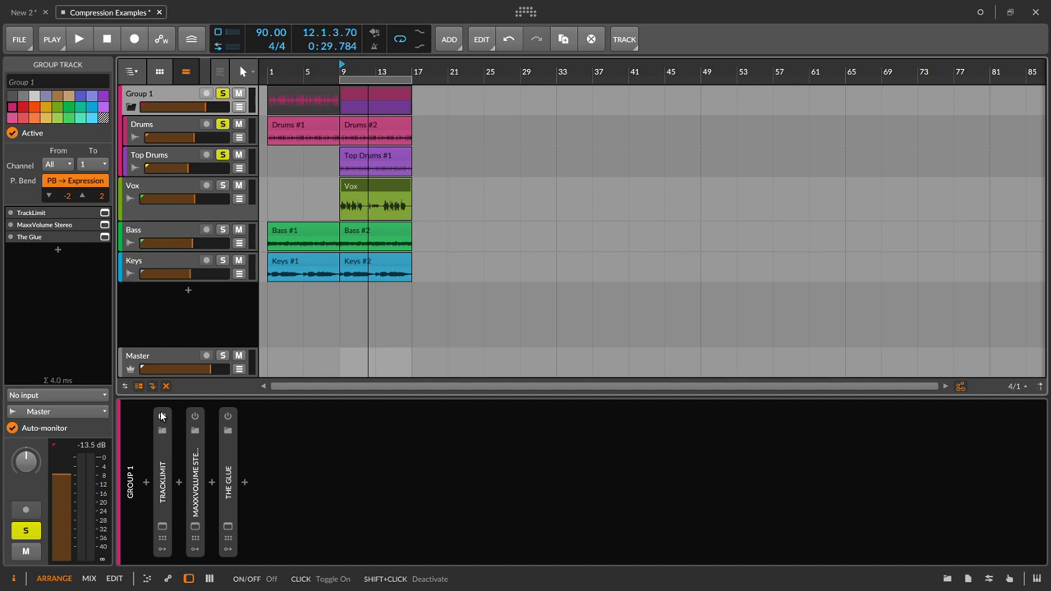
click(221, 155)
click(222, 124)
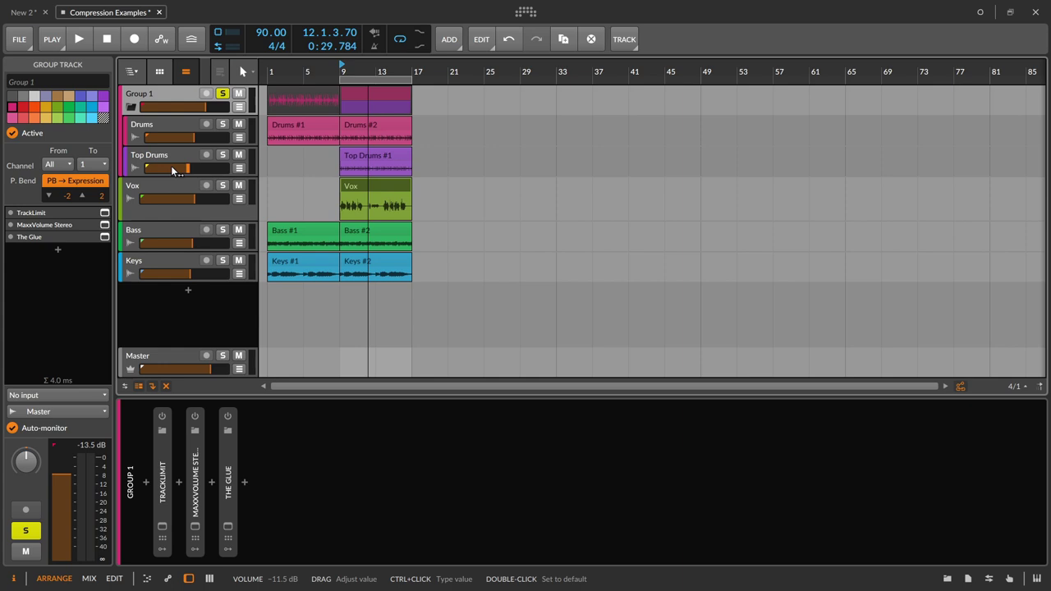
Step: Switch on Group 1's TrackLimit limiter during playback and check its plug-in window
key(space)
click(162, 415)
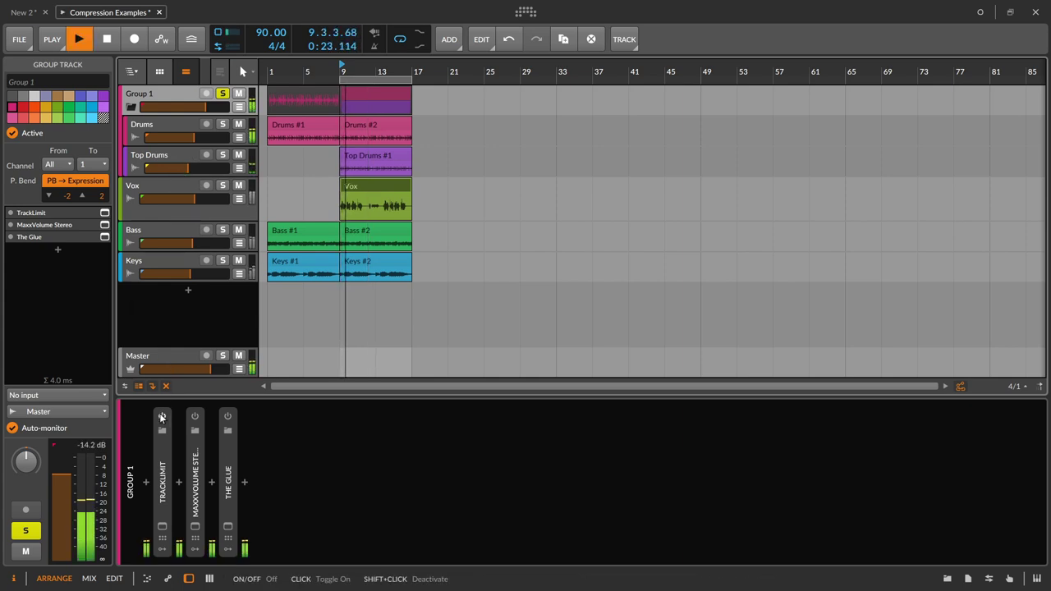
click(162, 526)
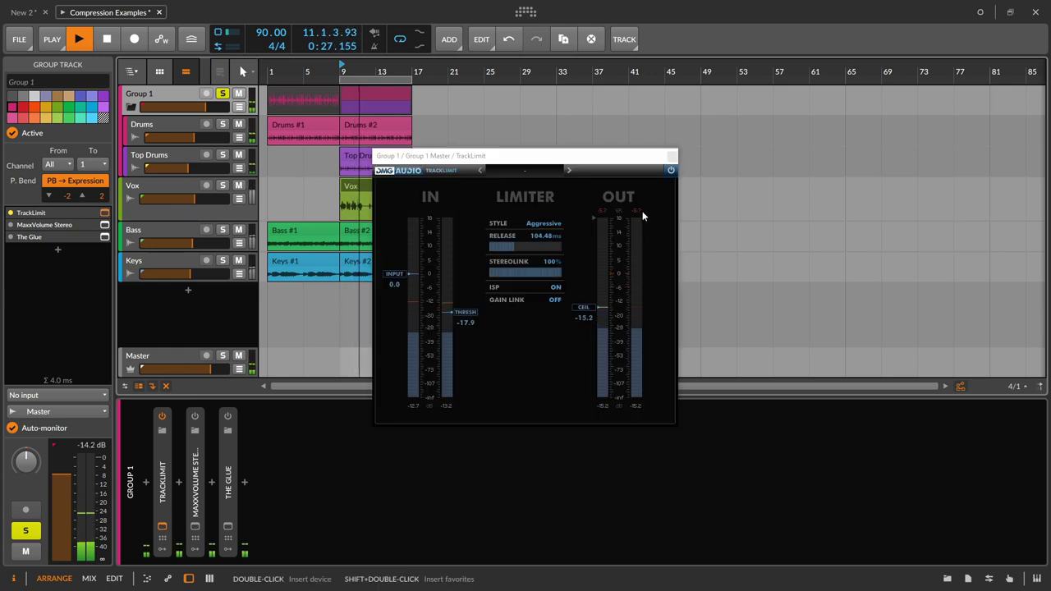
click(670, 157)
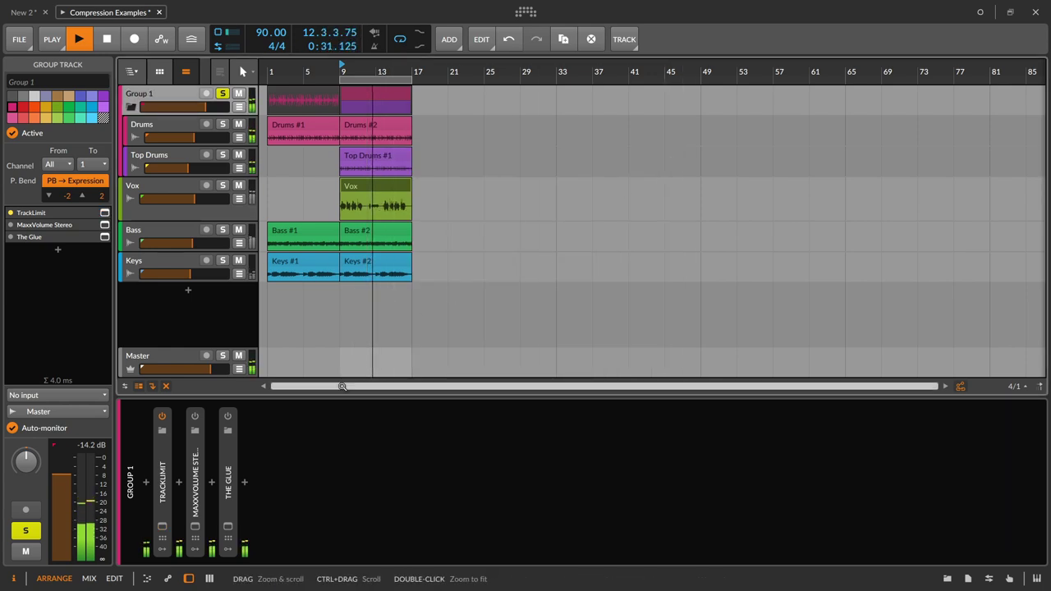
key(space)
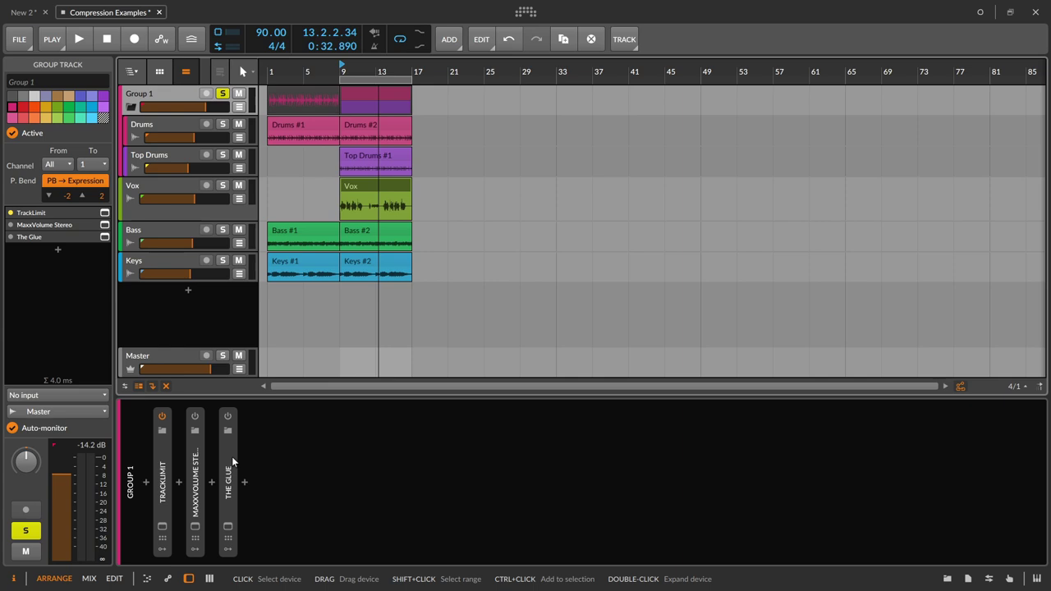
Step: Enable MaxxVolume Stereo on Group 1 and A/B it on and off during playback
click(194, 415)
click(195, 527)
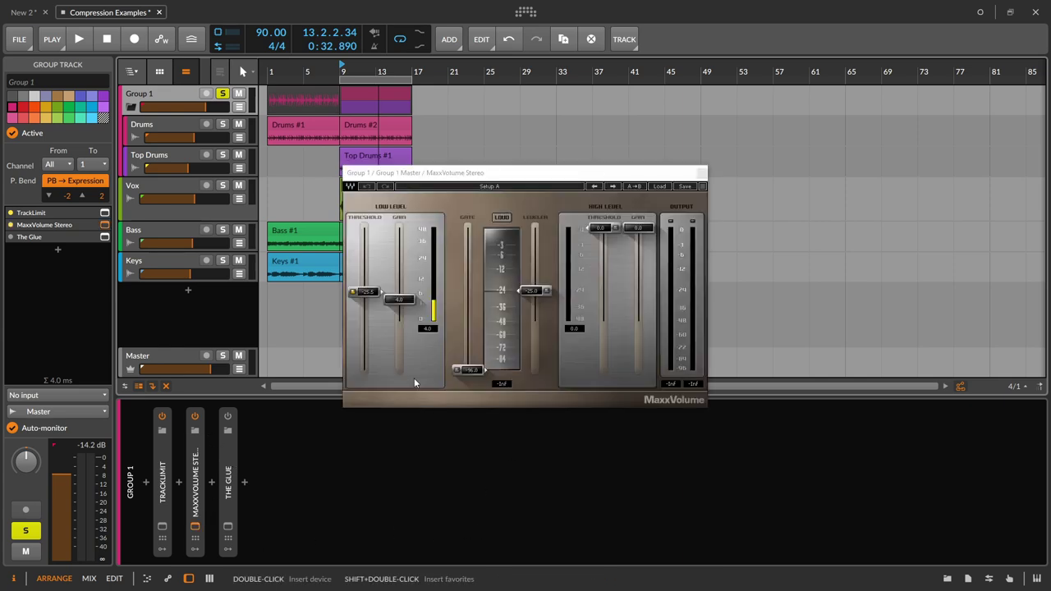
key(space)
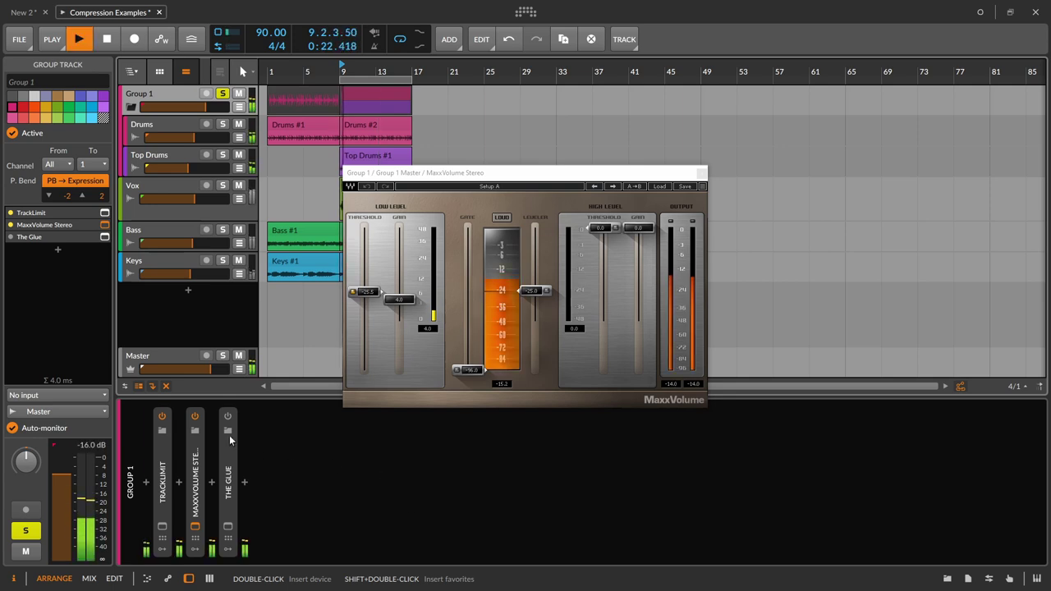
click(195, 416)
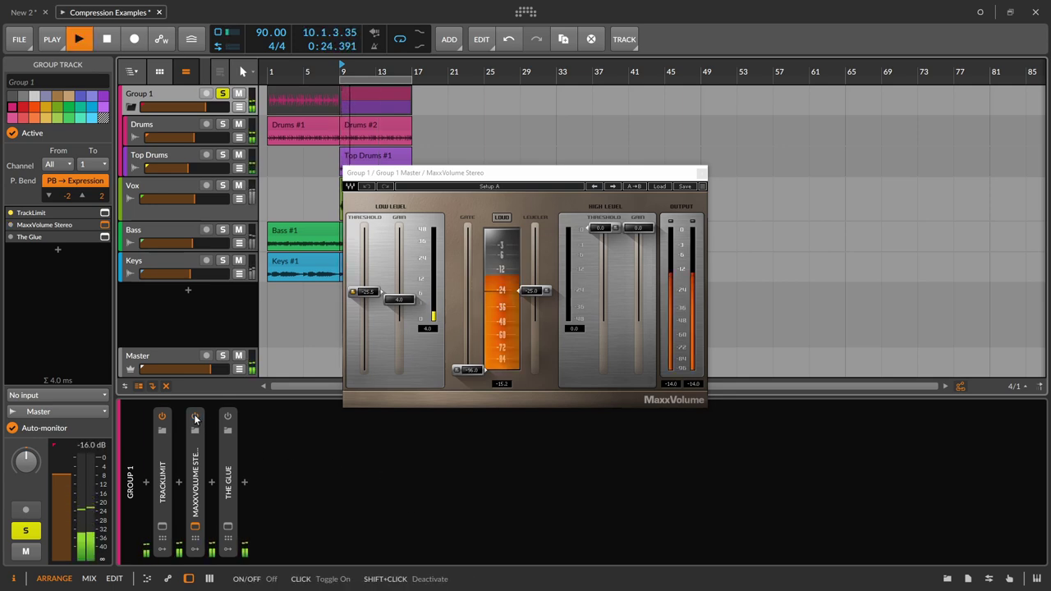
click(195, 416)
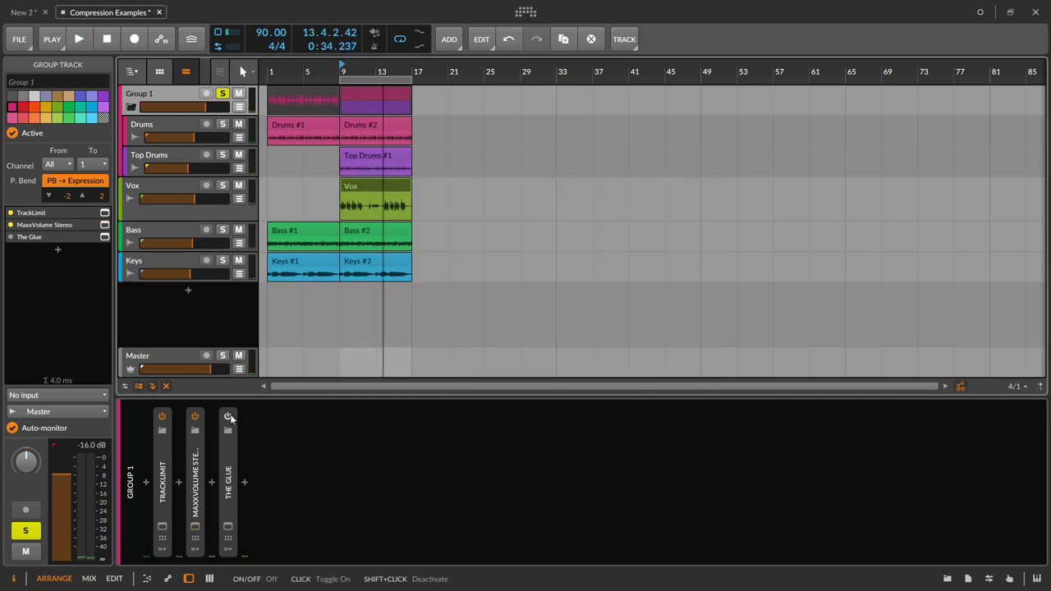
Step: Enable The Glue on Group 1 and audition it, checking its Makeup and HP knobs
click(228, 417)
click(228, 527)
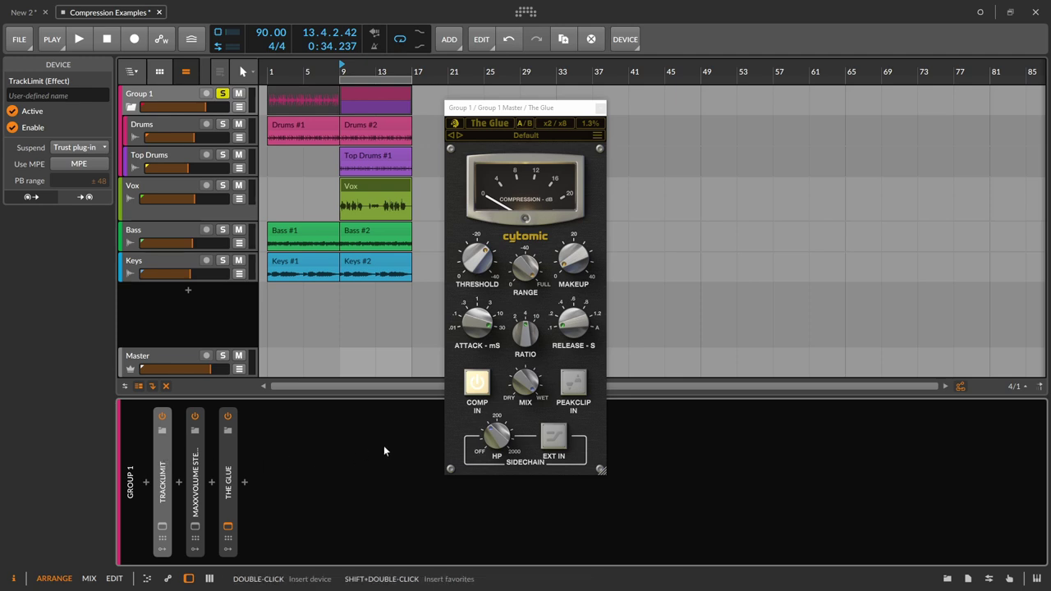
key(space)
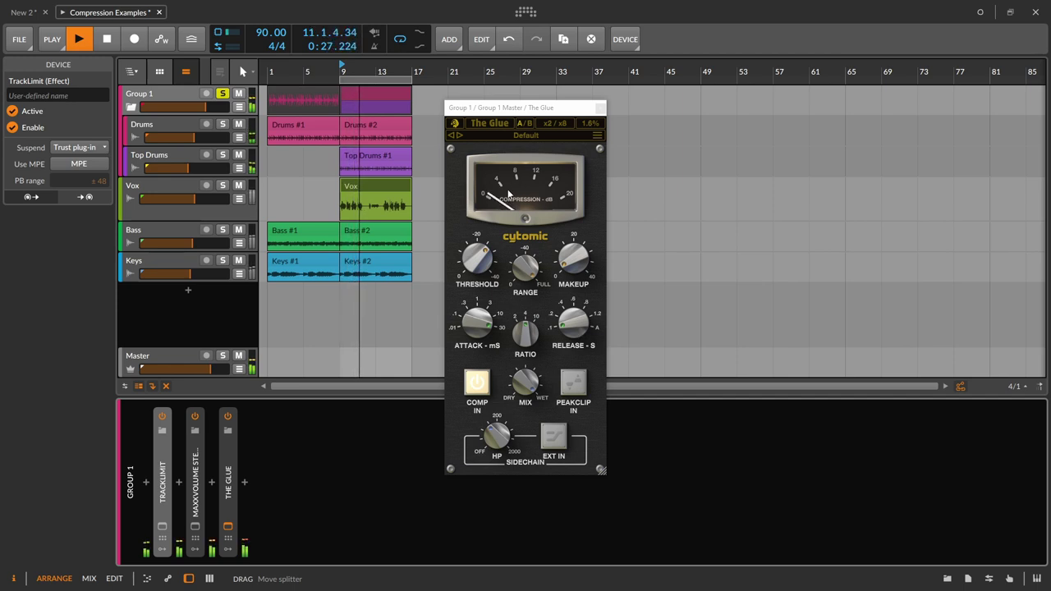
mouse_move(572, 267)
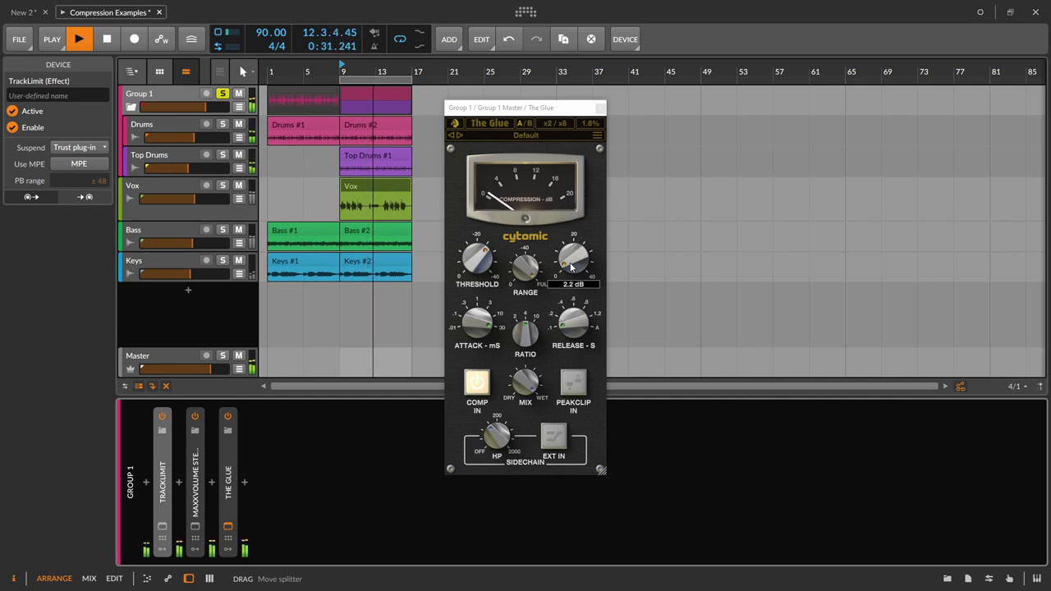
mouse_move(516, 440)
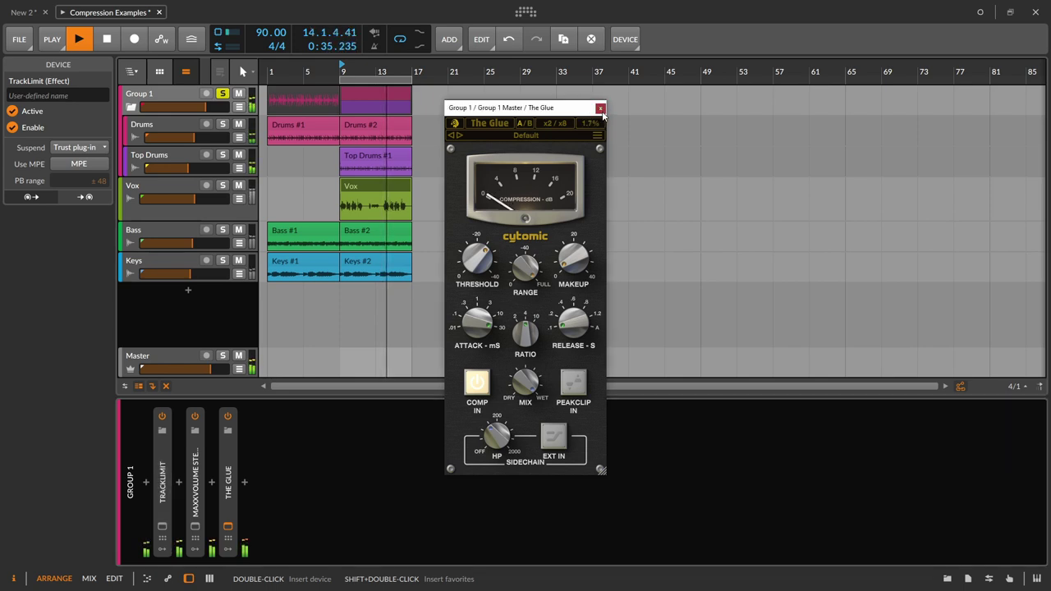
click(601, 108)
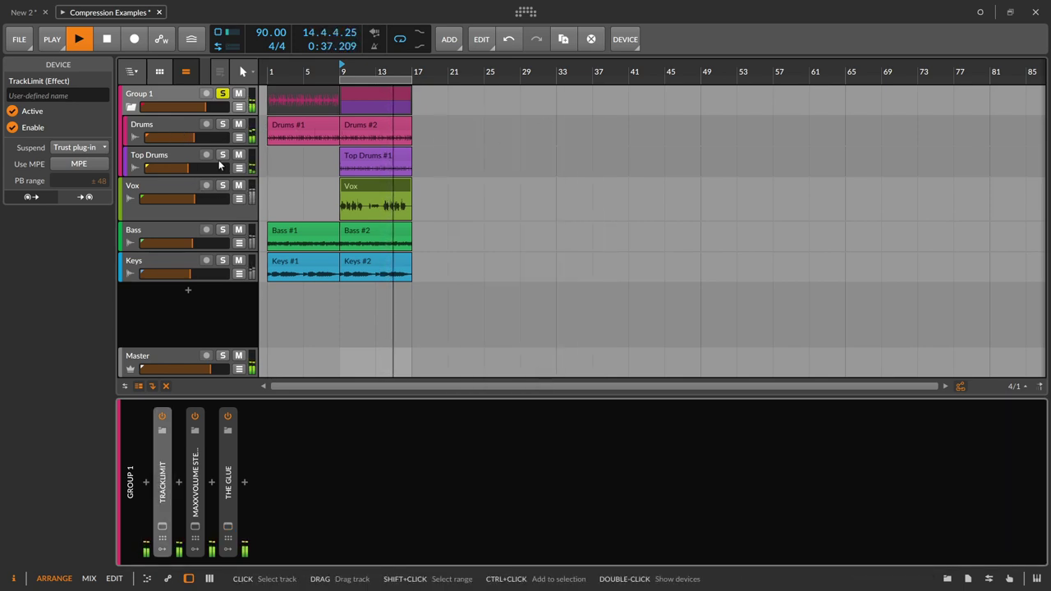
Step: Set Group 1's volume to -0.9 dB and solo Vox, Group 1 and Keys
click(221, 186)
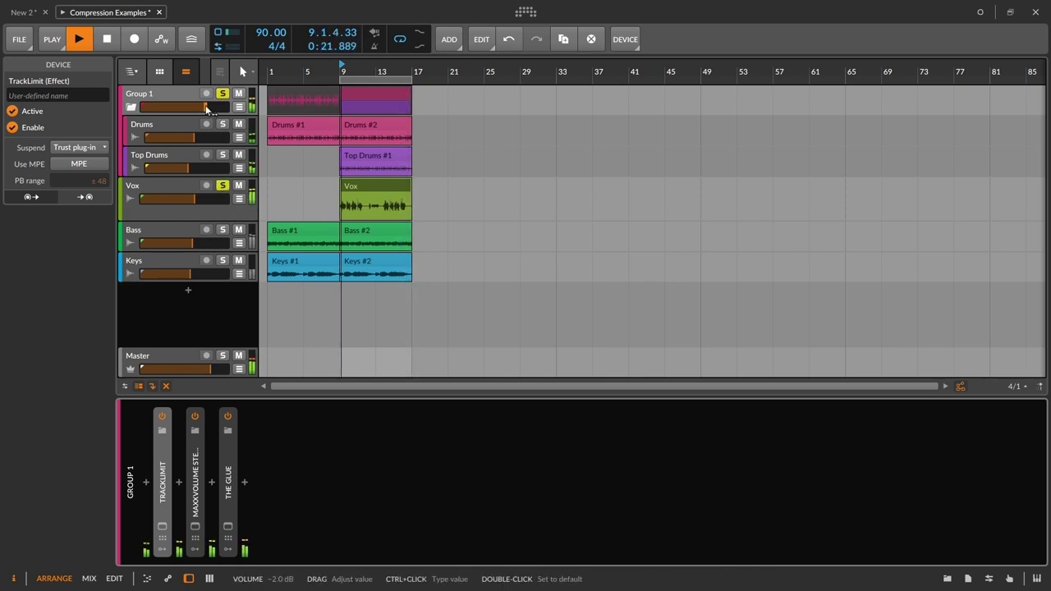
drag(206, 109, 210, 109)
click(223, 93)
click(222, 230)
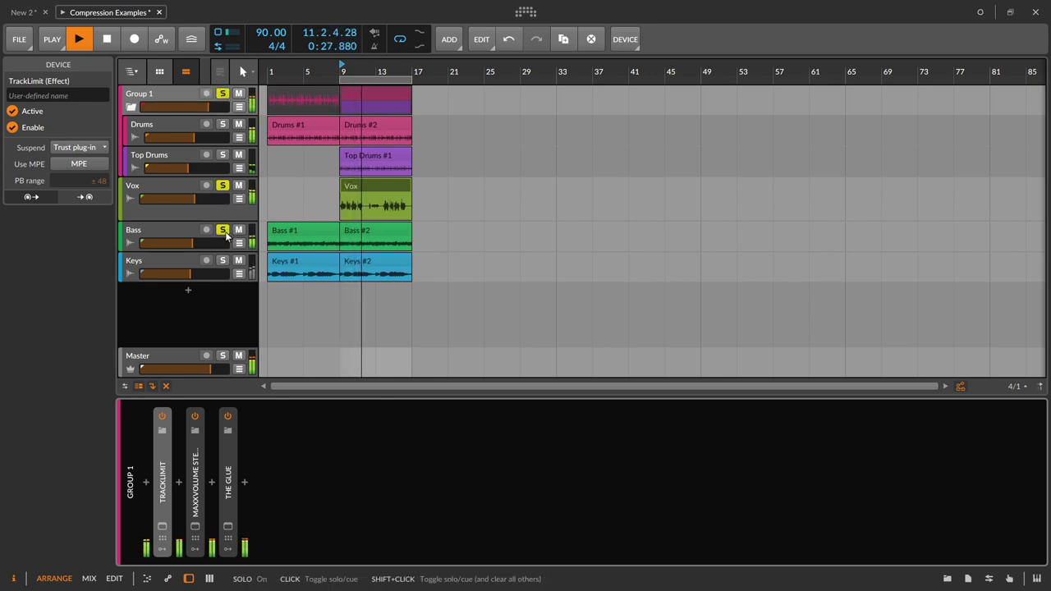
click(223, 230)
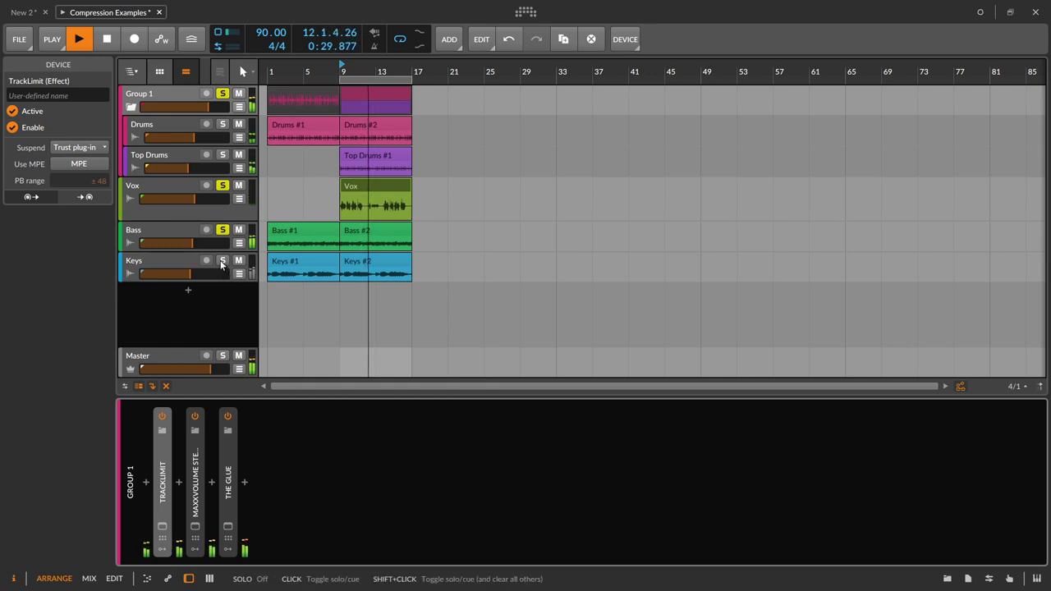
click(222, 261)
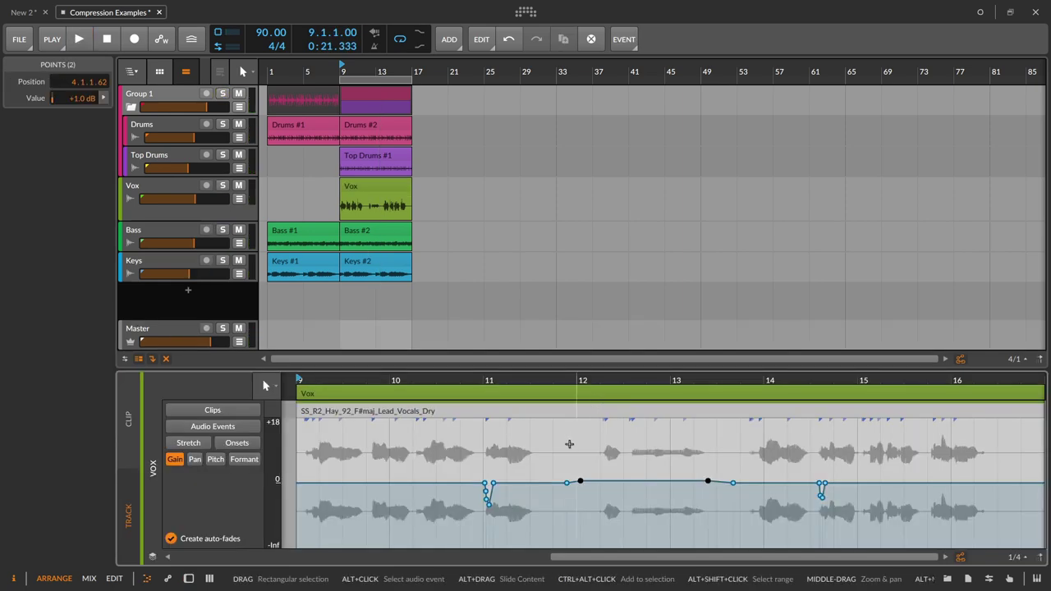
Step: Deselect the Vox clip's gain points and play back the vocal
click(569, 445)
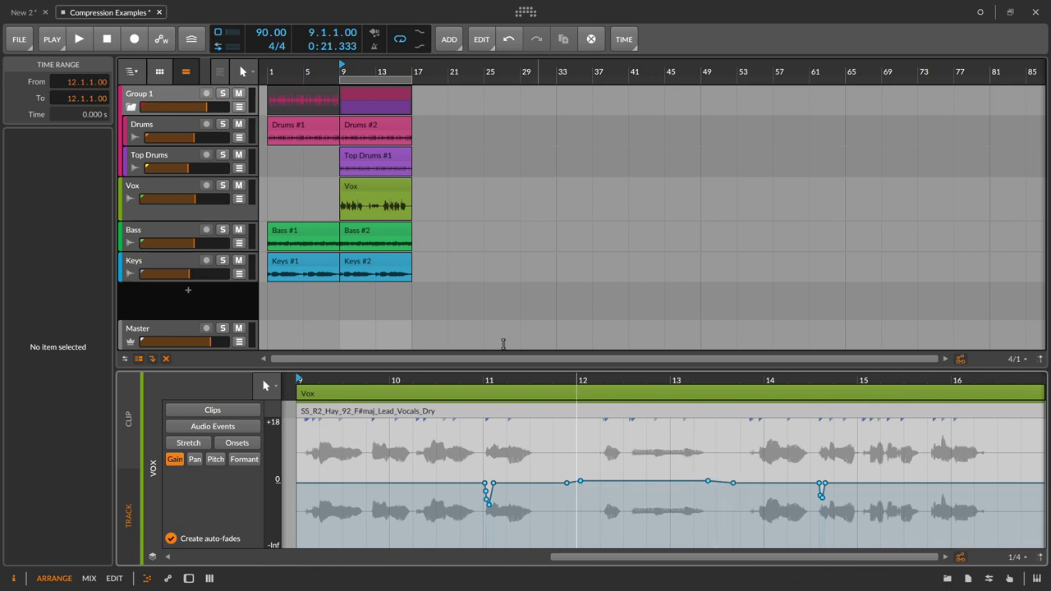
key(space)
key(ctrl+z)
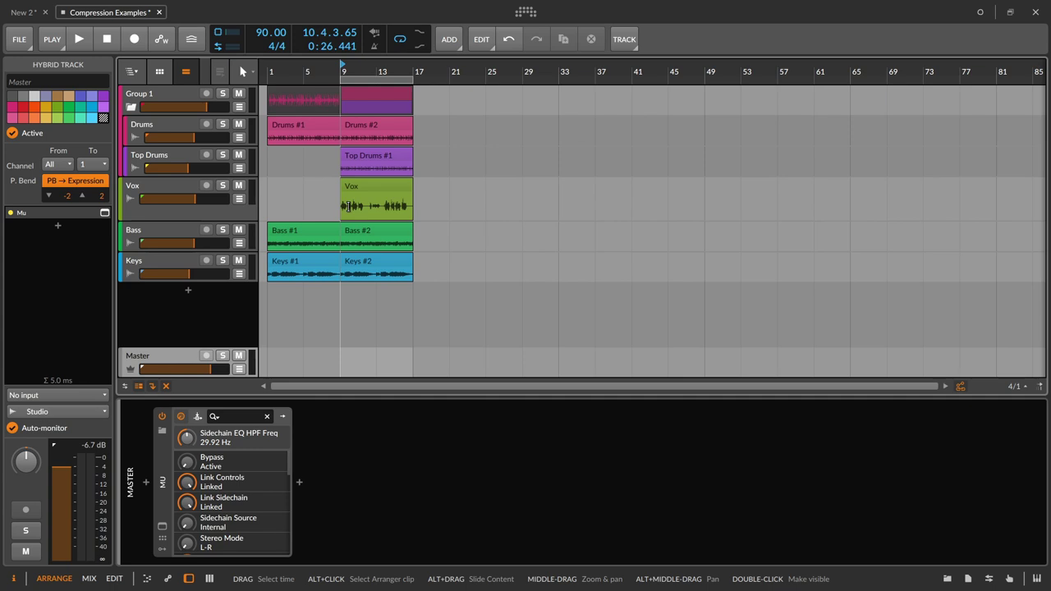
Step: A/B the Mu compressor on Master twice during playback, leaving it on
scroll(391, 98, up, 2)
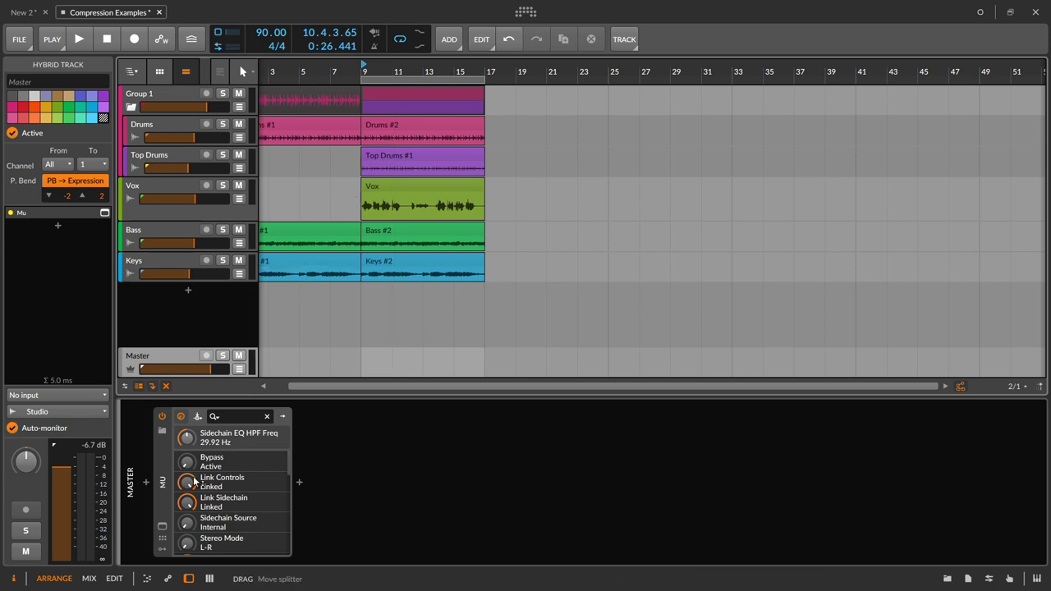
click(164, 527)
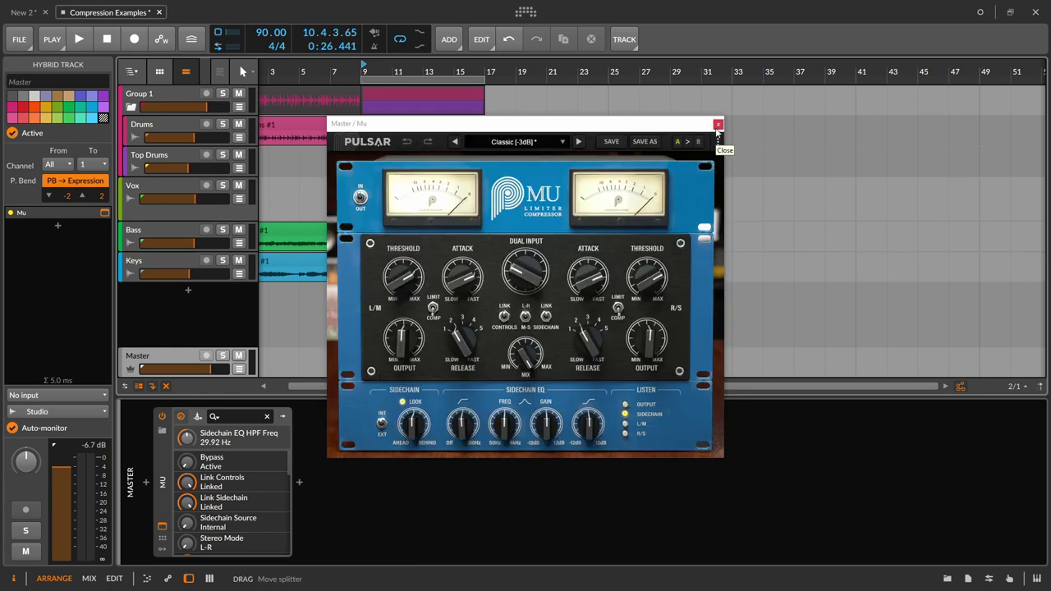
key(space)
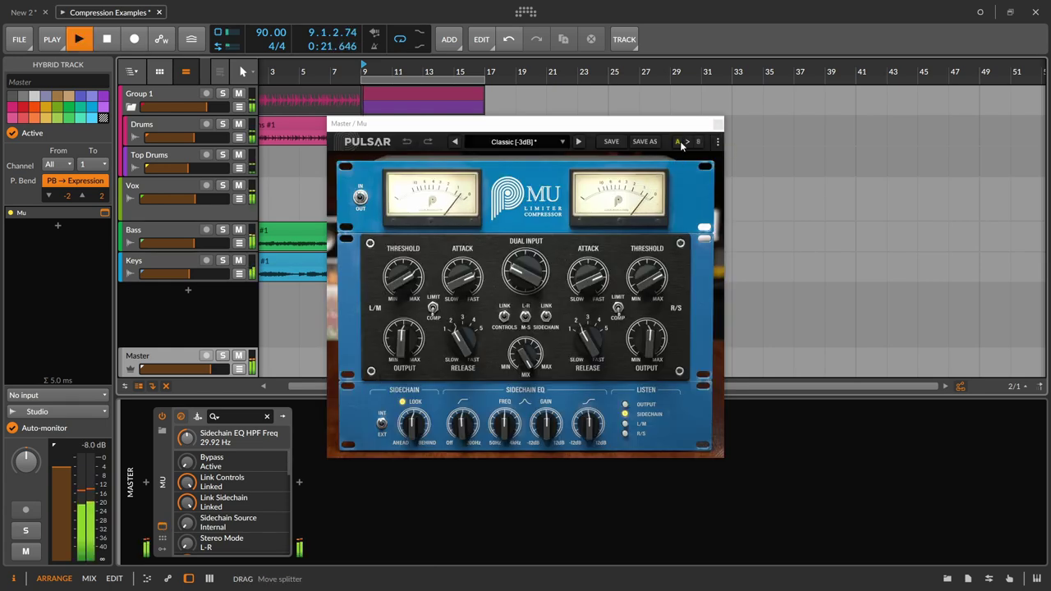
click(164, 417)
click(163, 417)
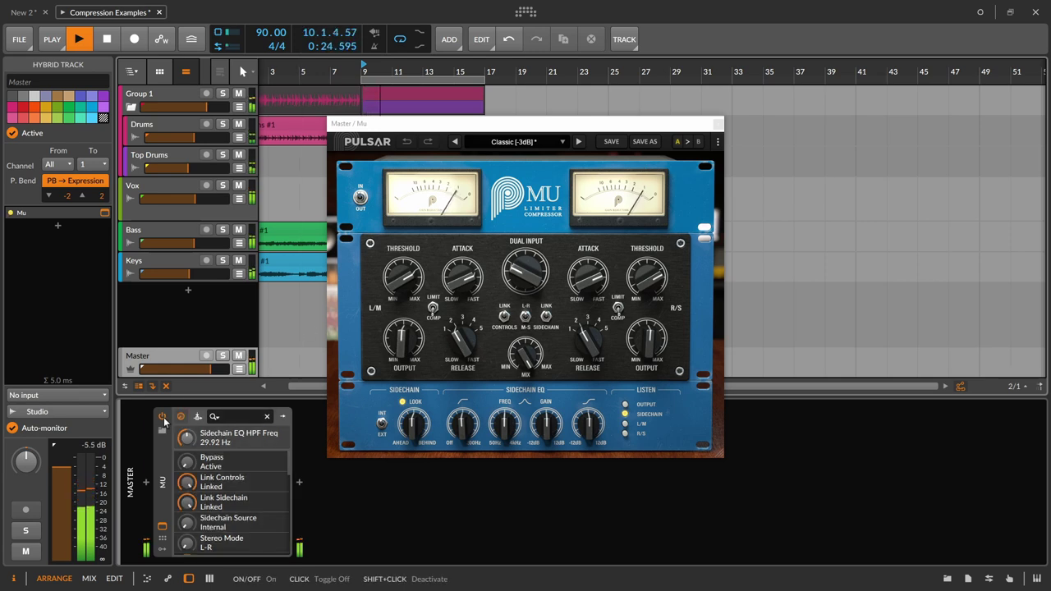
click(164, 417)
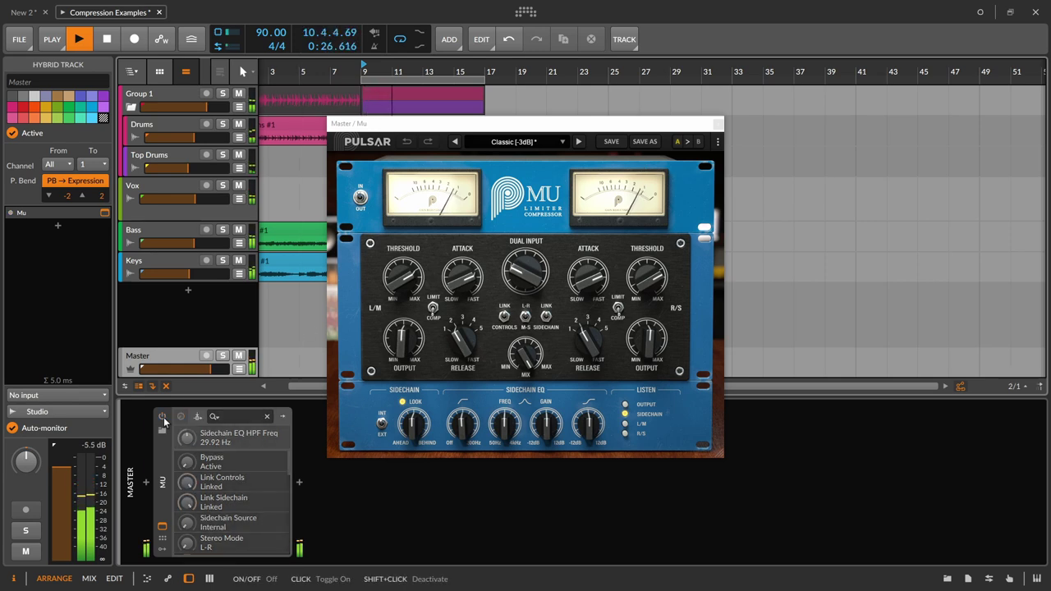
click(164, 417)
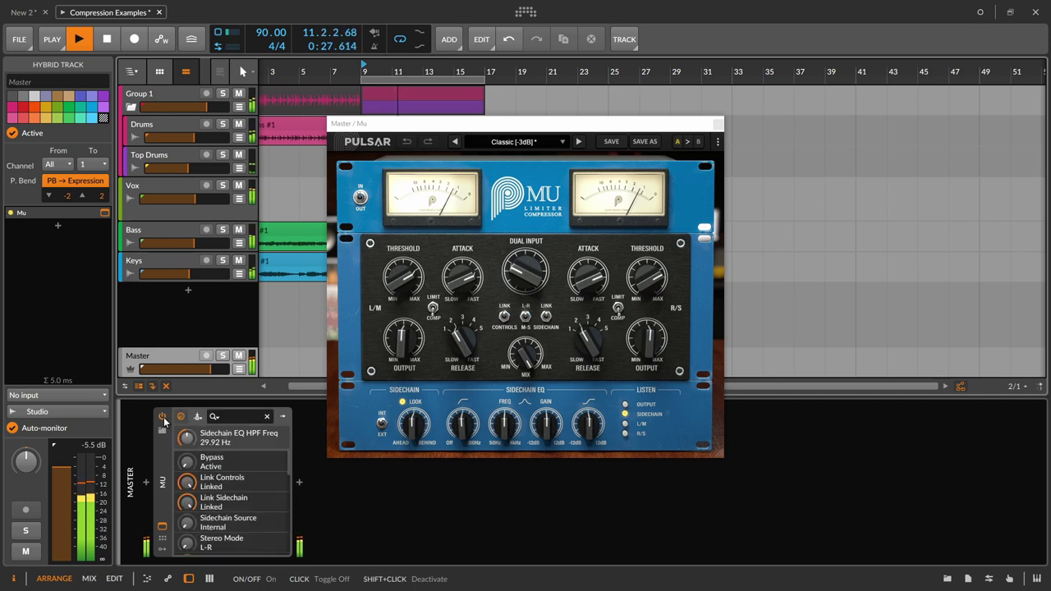
Step: Close the Mu window, stop playback and move the playhead to bar 9
click(718, 124)
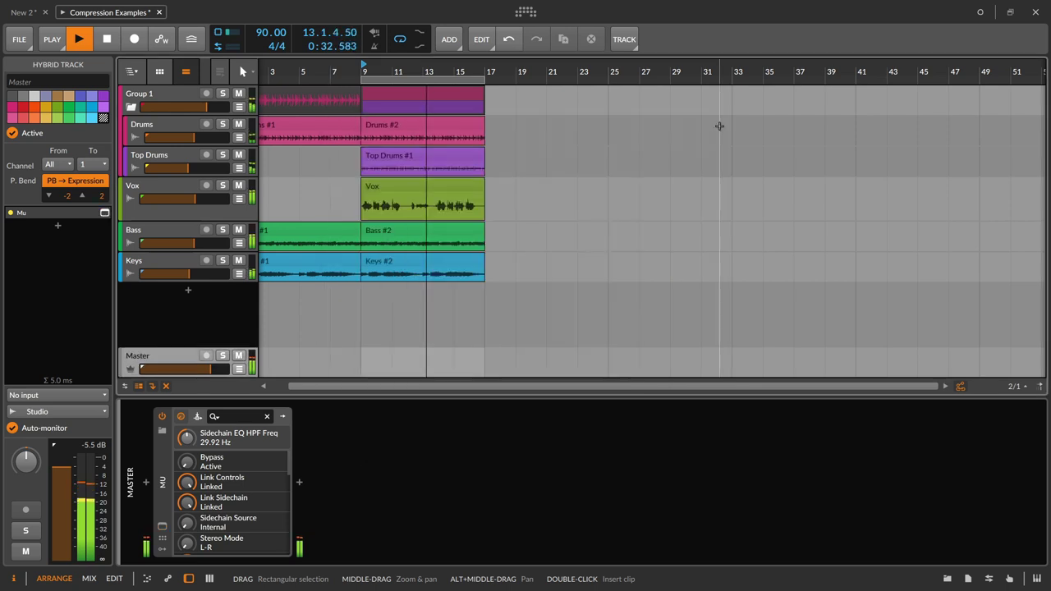
click(719, 125)
key(space)
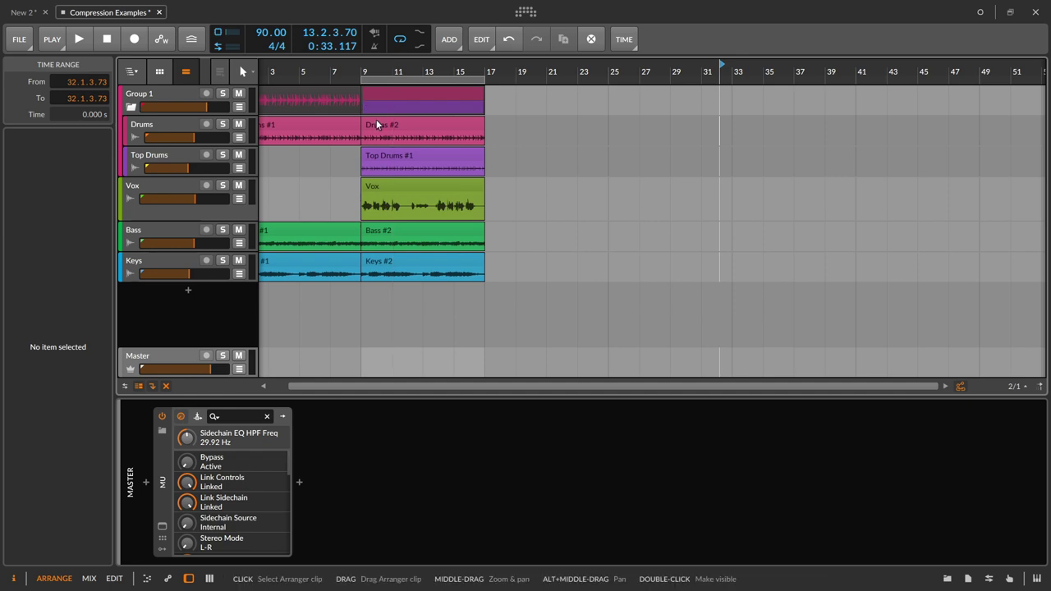
click(360, 64)
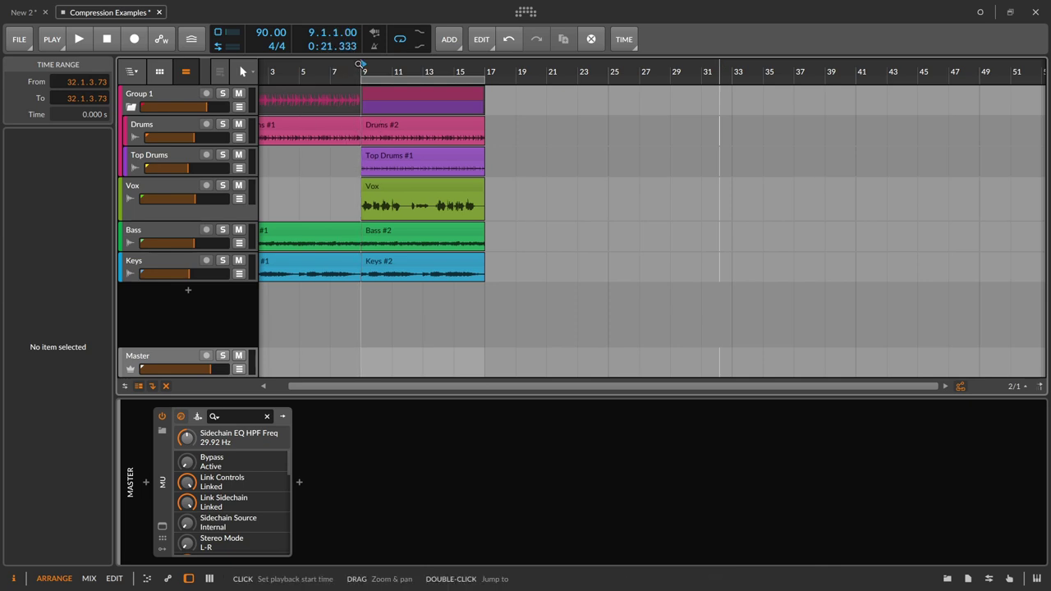
key(space)
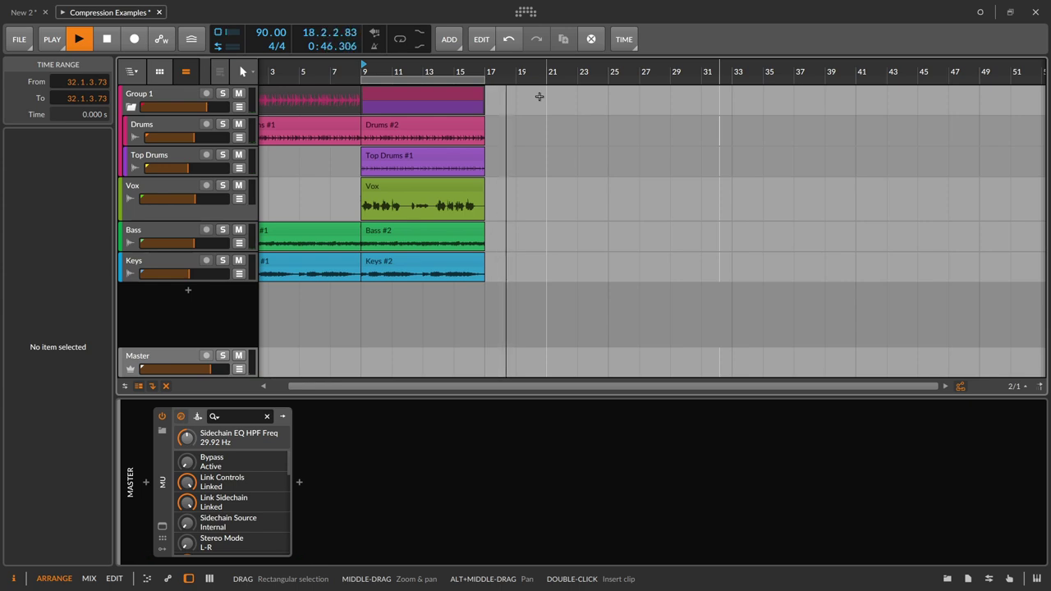
key(space)
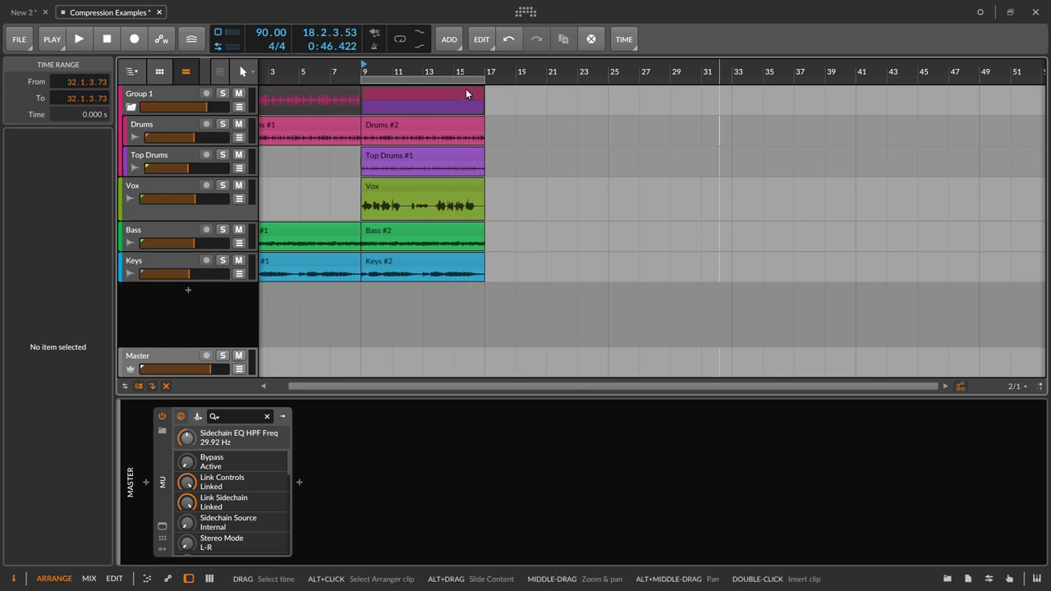
drag(461, 72, 484, 185)
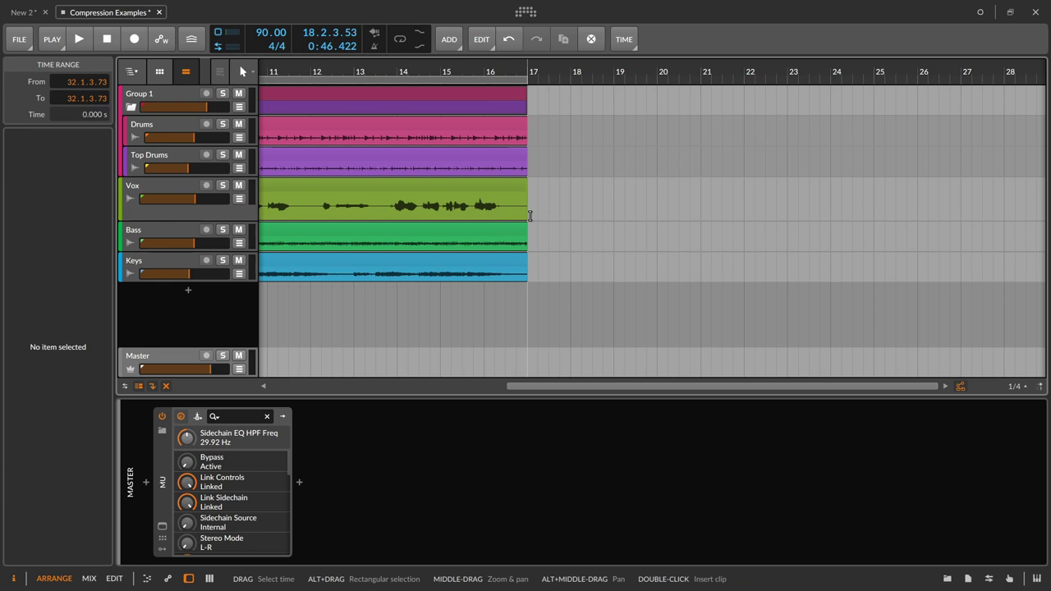
drag(409, 72, 456, 68)
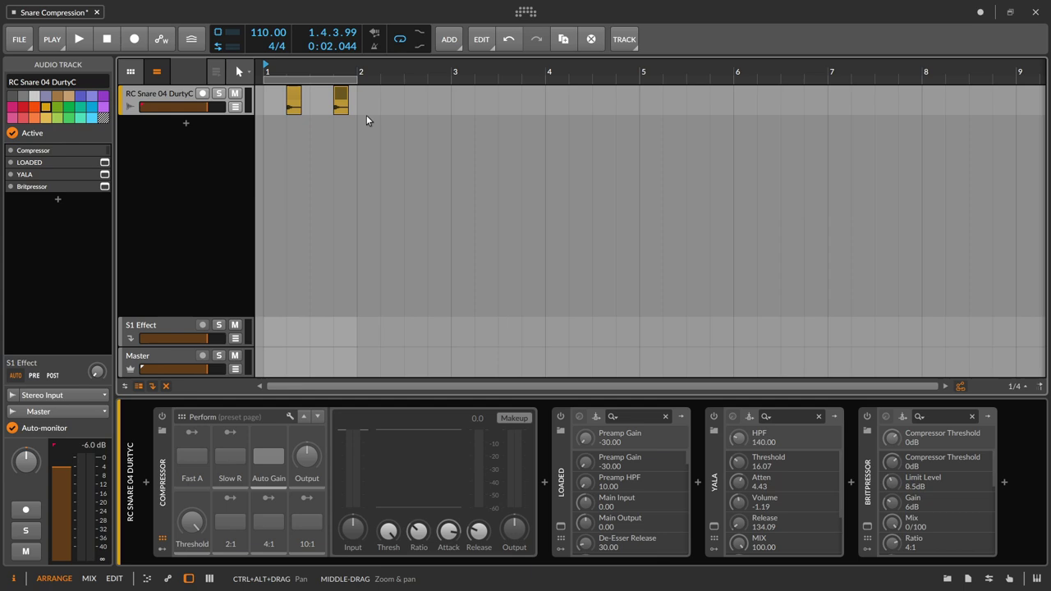
Step: Play the snare loop, then switch on the snare track's Compressor
key(space)
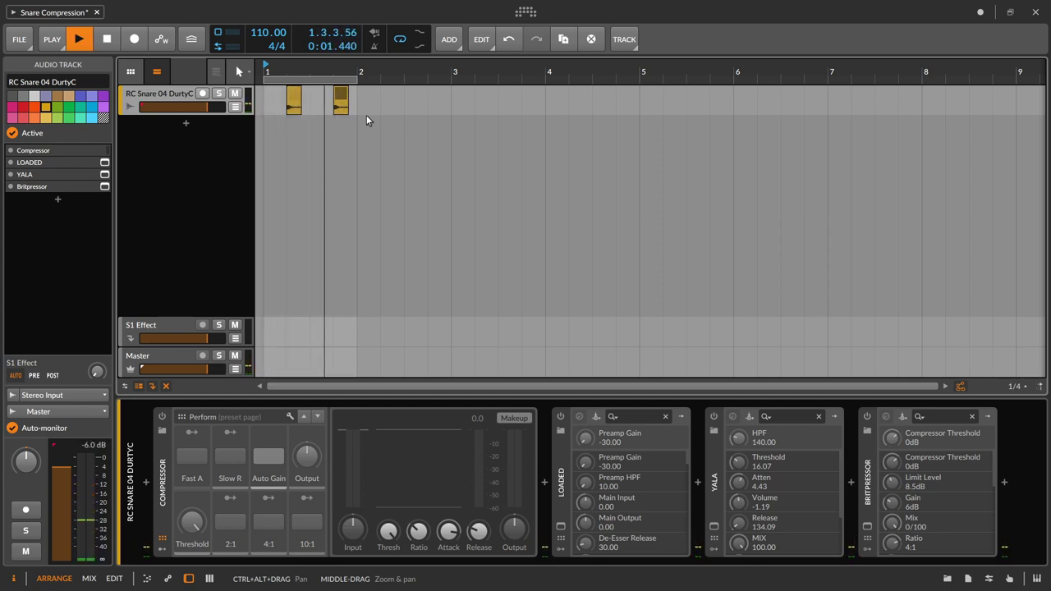
key(space)
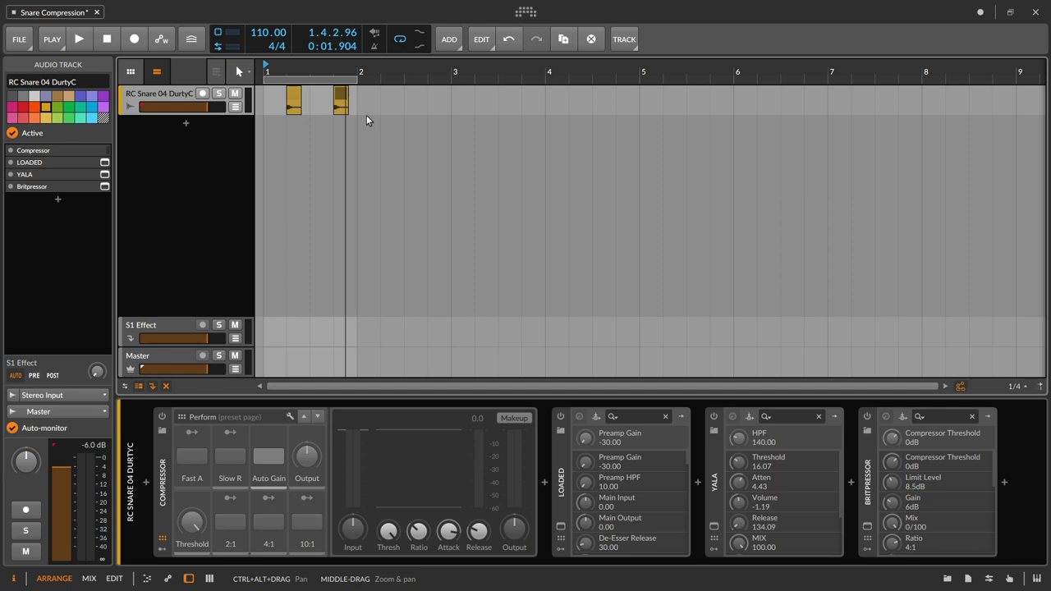
click(162, 417)
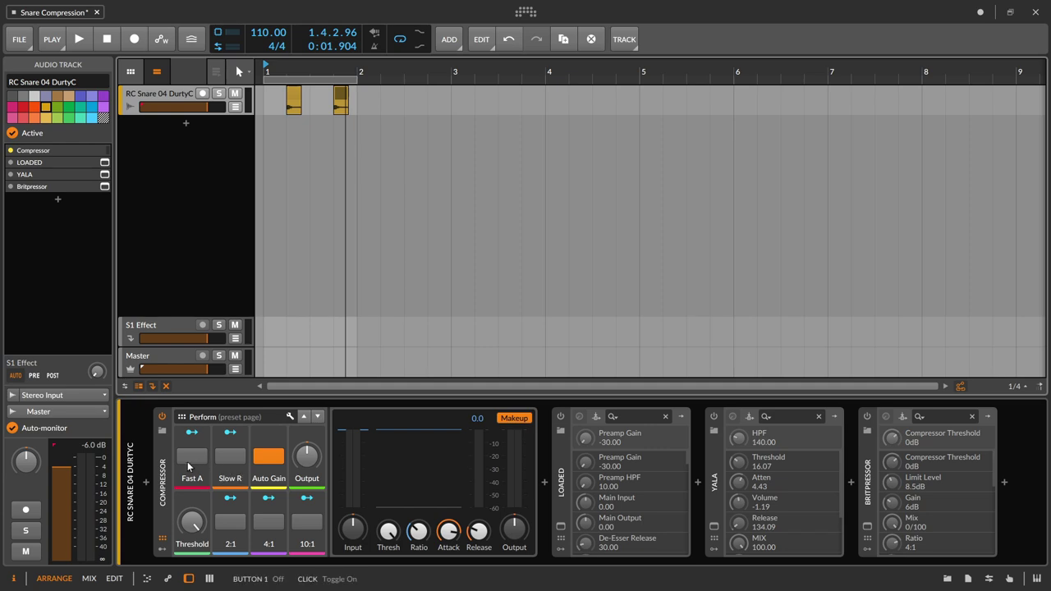
Step: Audition the fast attack and slow release settings, then set the ratio to 4:1
click(188, 462)
click(187, 461)
click(187, 461)
click(187, 461)
click(245, 460)
click(244, 460)
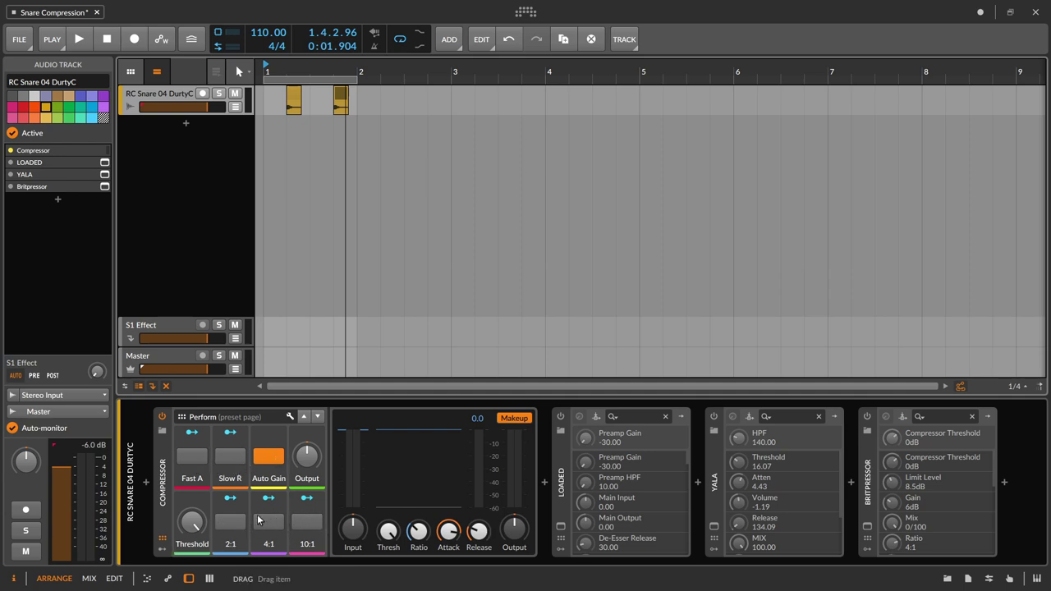
click(257, 522)
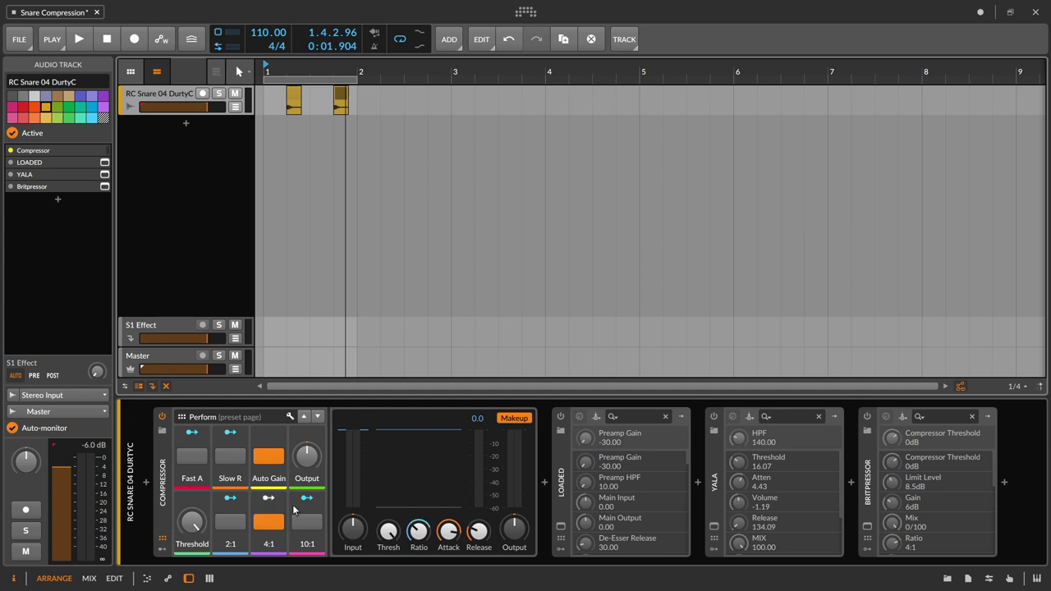
Step: Lower the threshold to about -22.5 dB with Auto Gain and fast attack on
key(space)
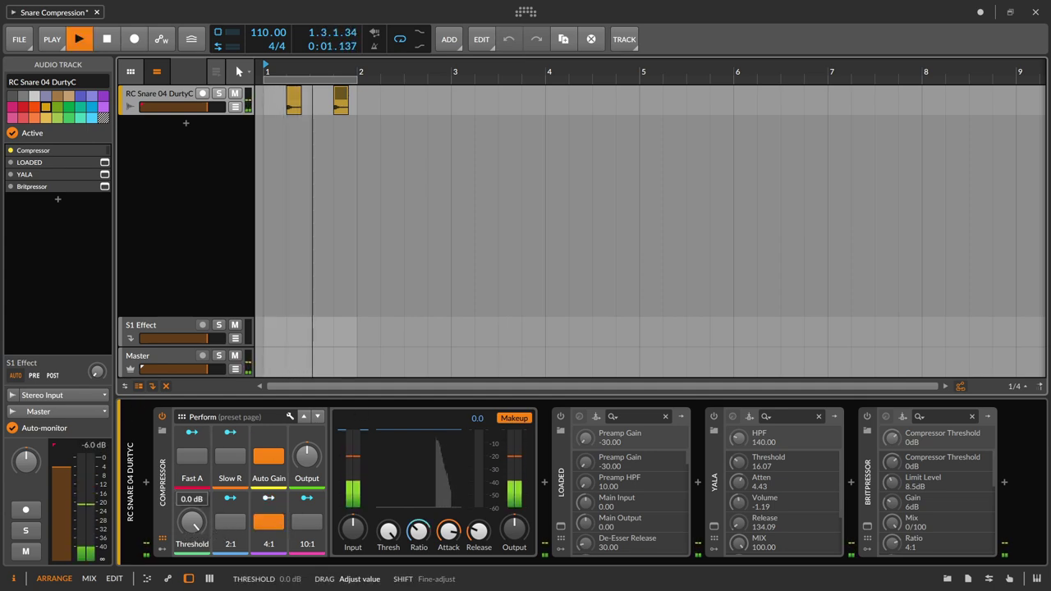
drag(191, 522, 191, 550)
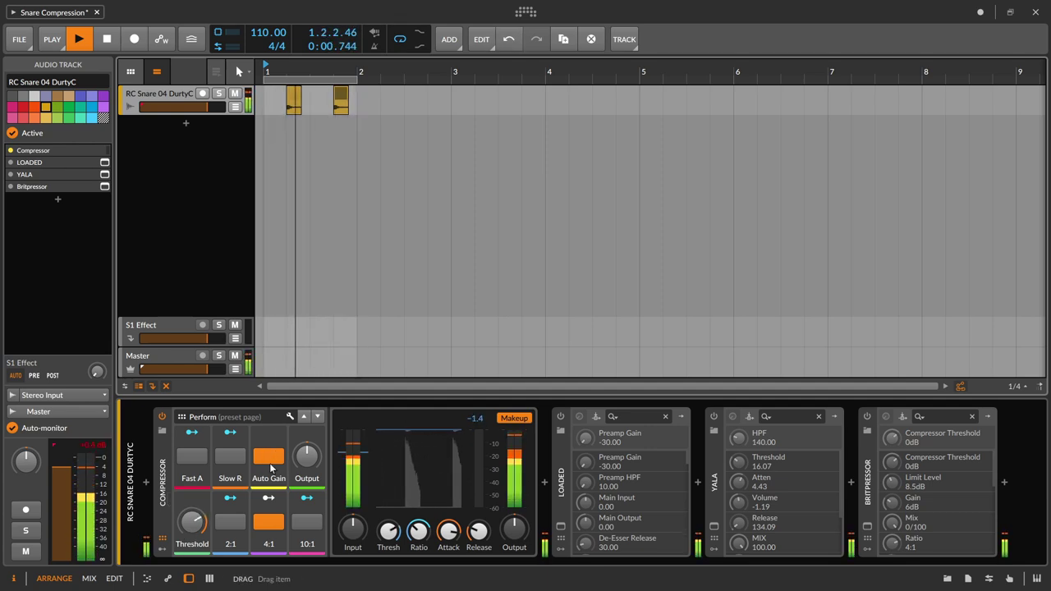
click(269, 459)
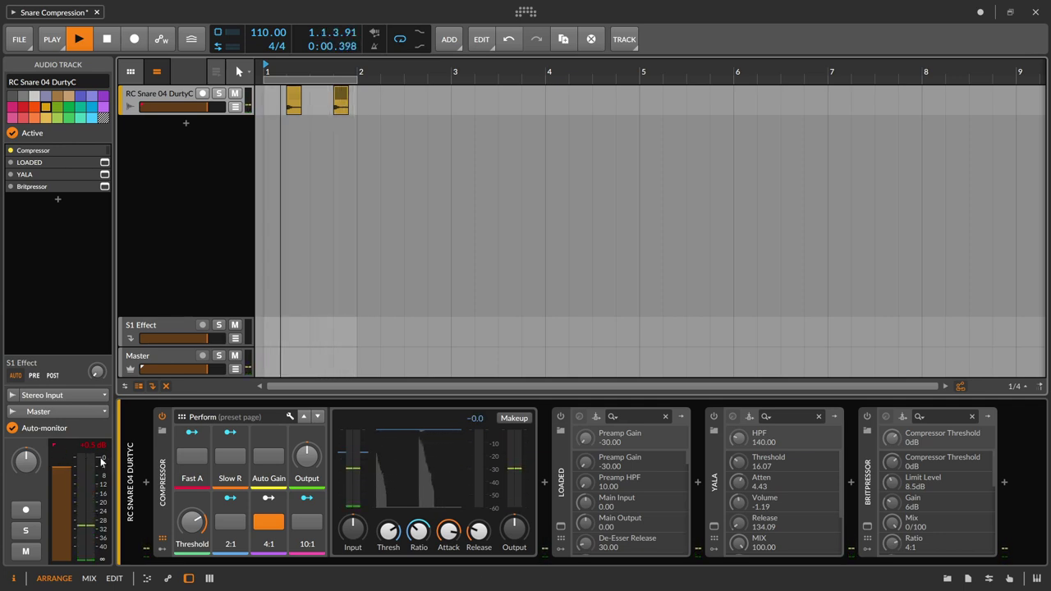
mouse_move(191, 522)
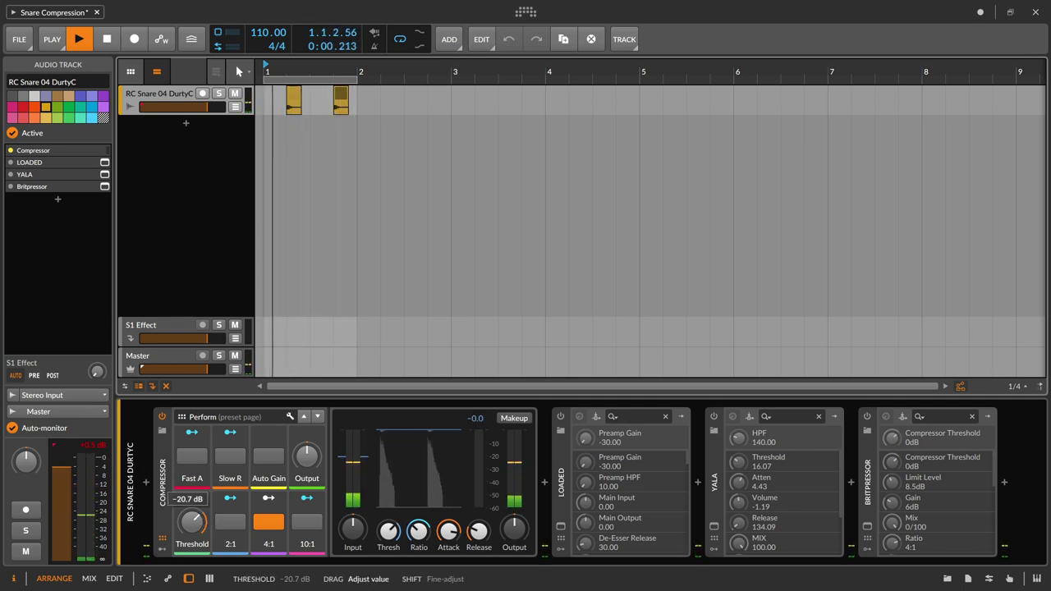
click(269, 456)
click(192, 455)
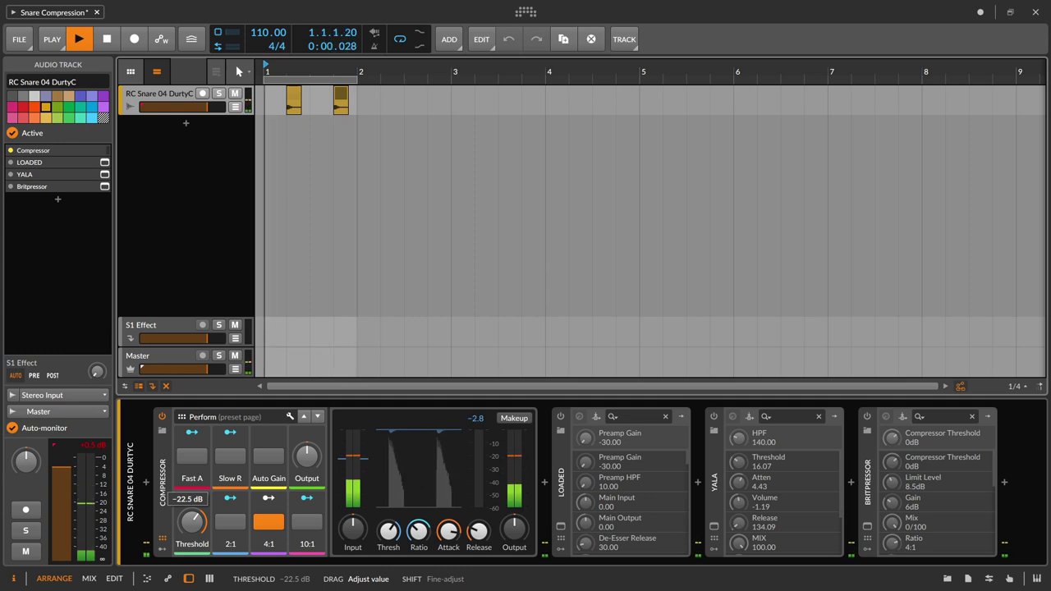
key(space)
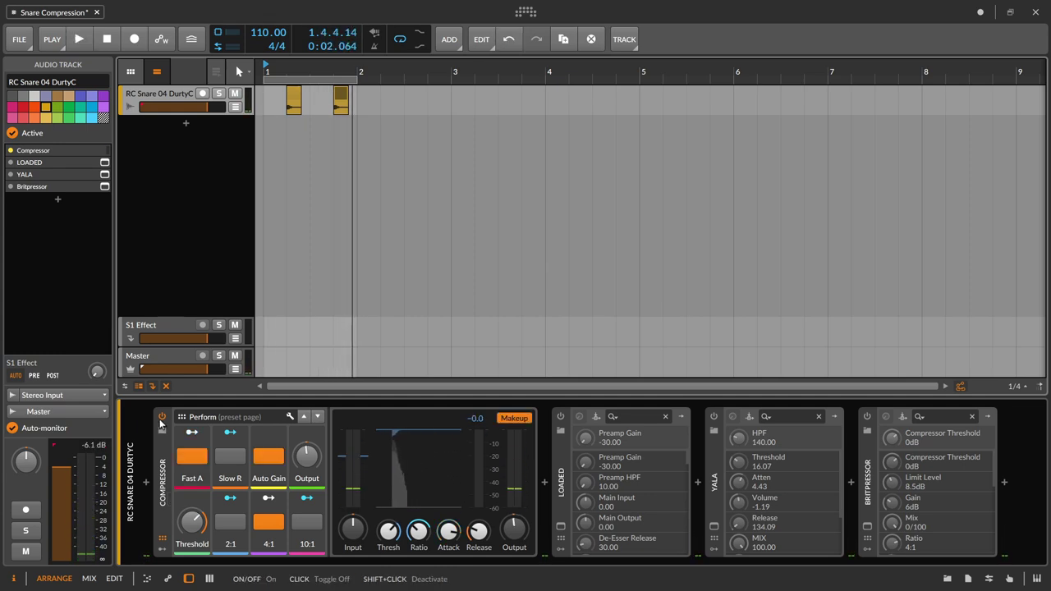
Step: A/B the Compressor against the dry snare, ending with it bypassed
click(161, 417)
key(space)
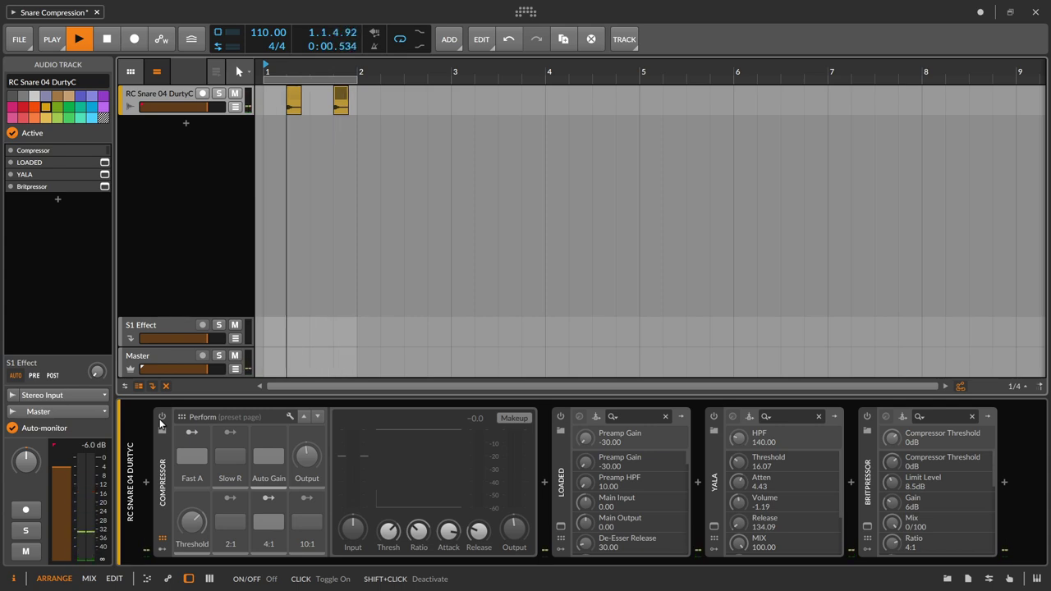
click(161, 420)
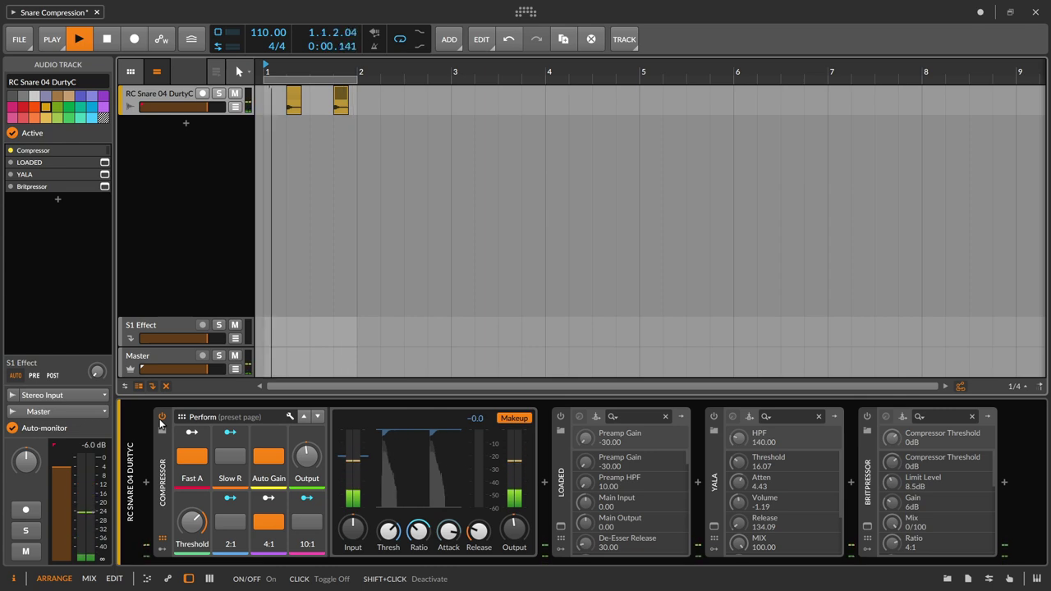
key(space)
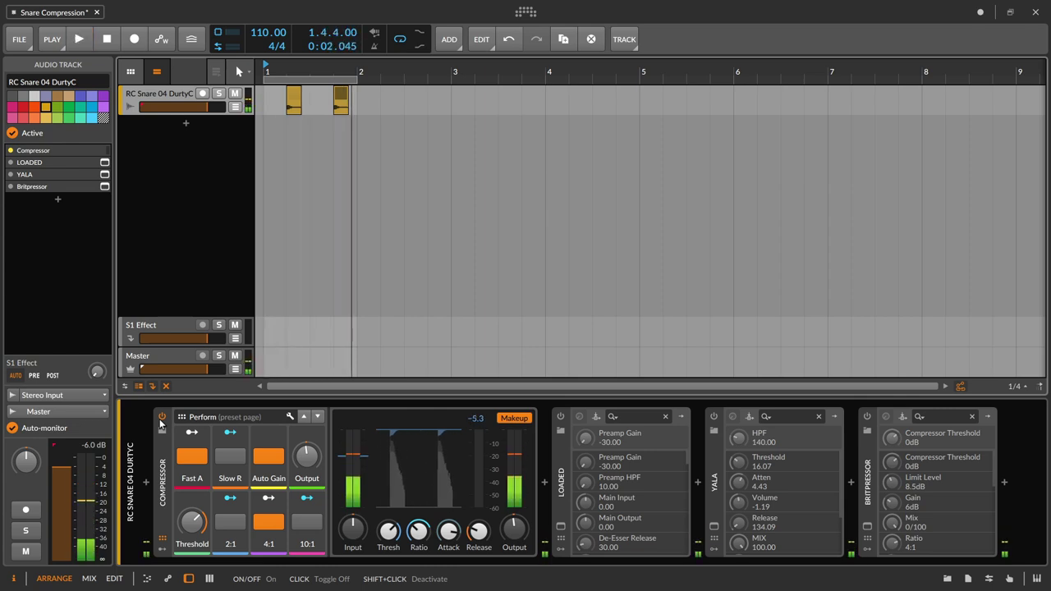
click(161, 420)
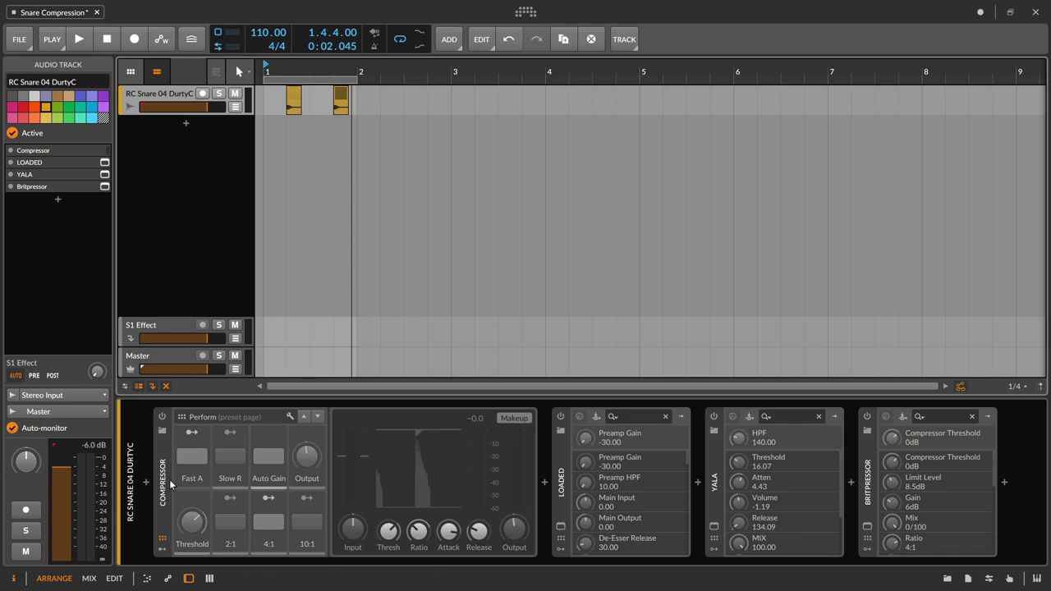
Step: Re-enable the Compressor at 10:1, -10 dB output, A/B it, then switch on LOADED
click(162, 416)
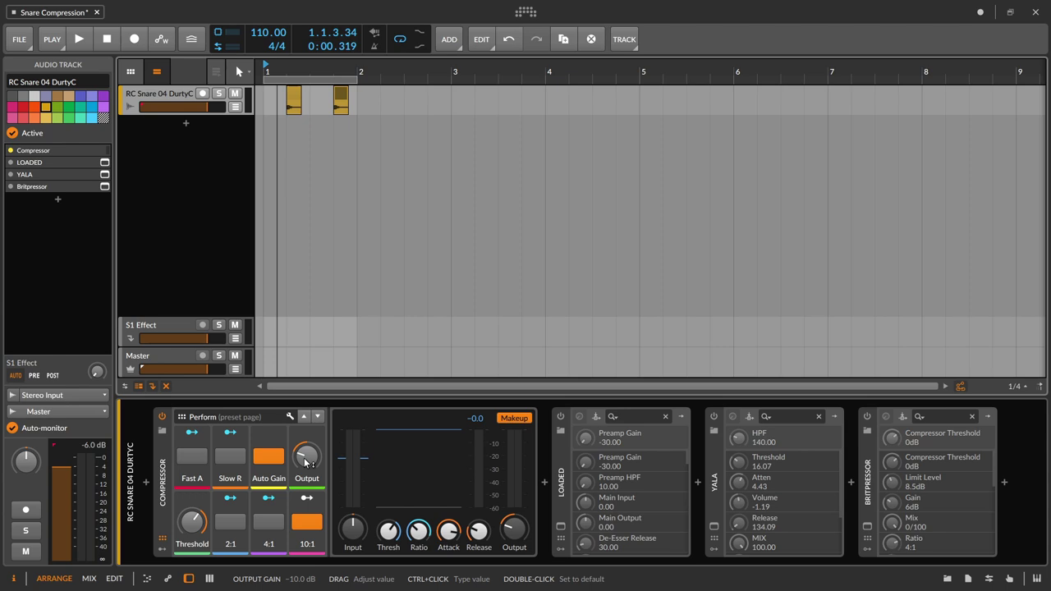
key(space)
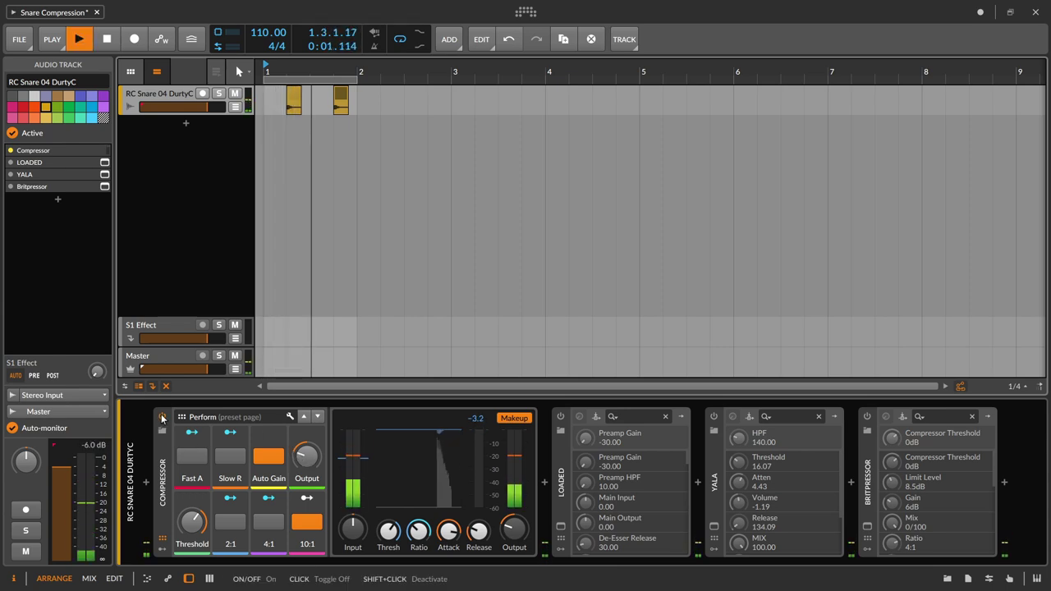
click(161, 419)
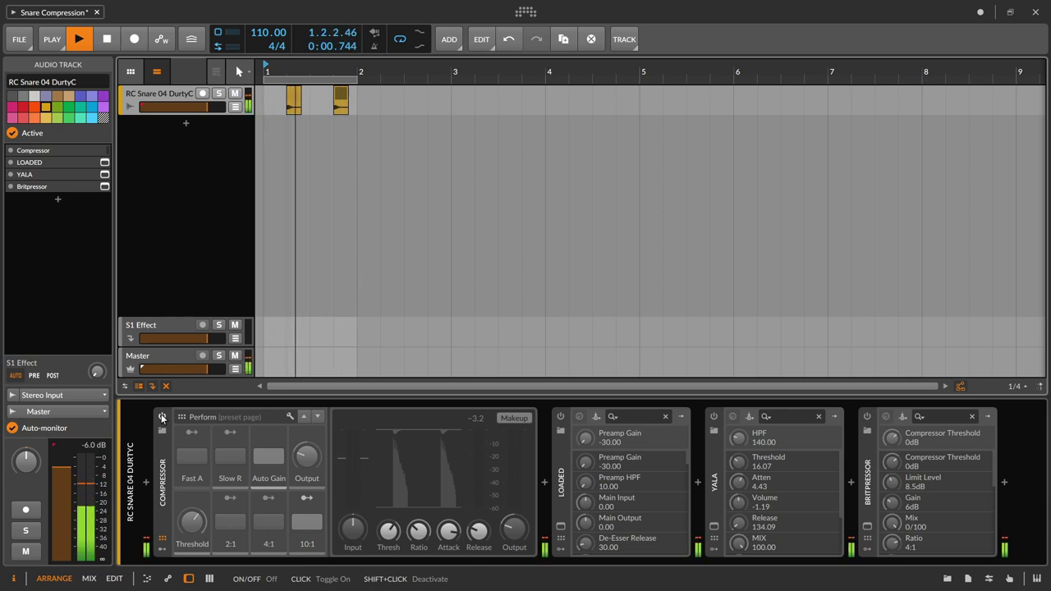
click(162, 419)
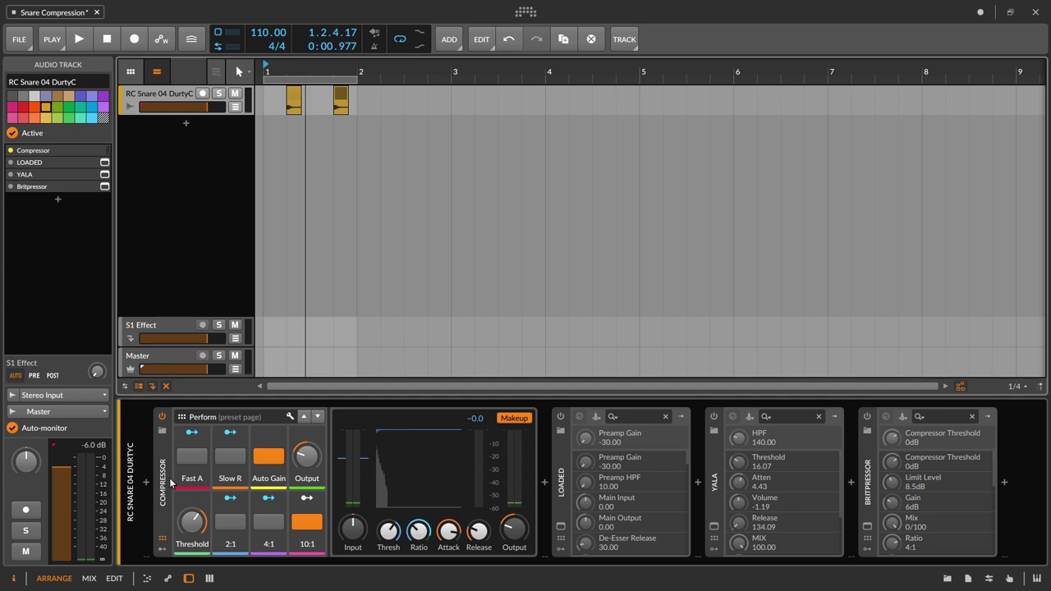
click(562, 417)
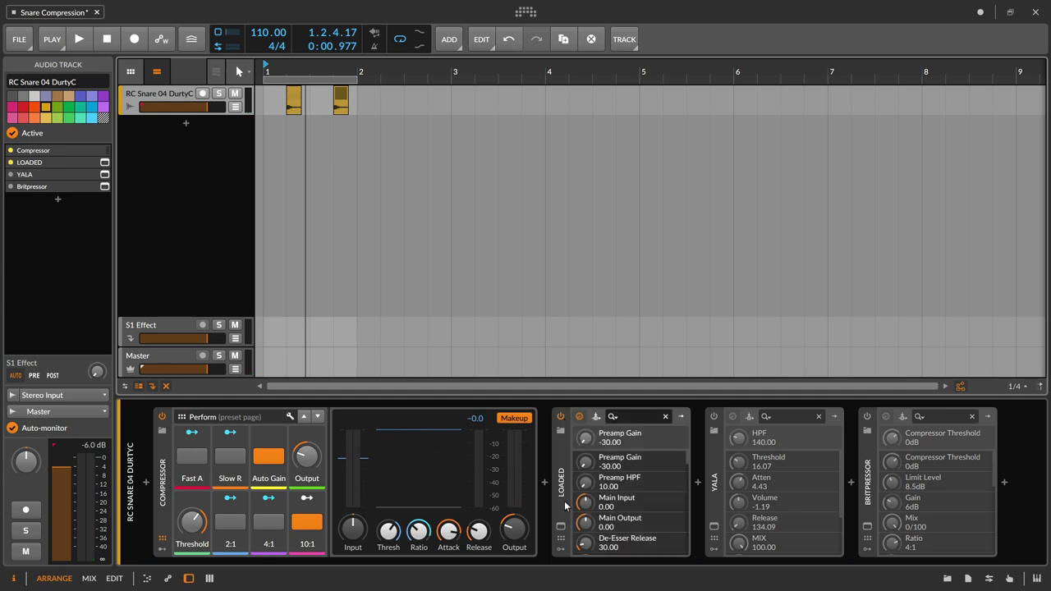
Step: Open LOADED's window and set its compressor ratio to 7.61 and threshold to -18.46
click(560, 526)
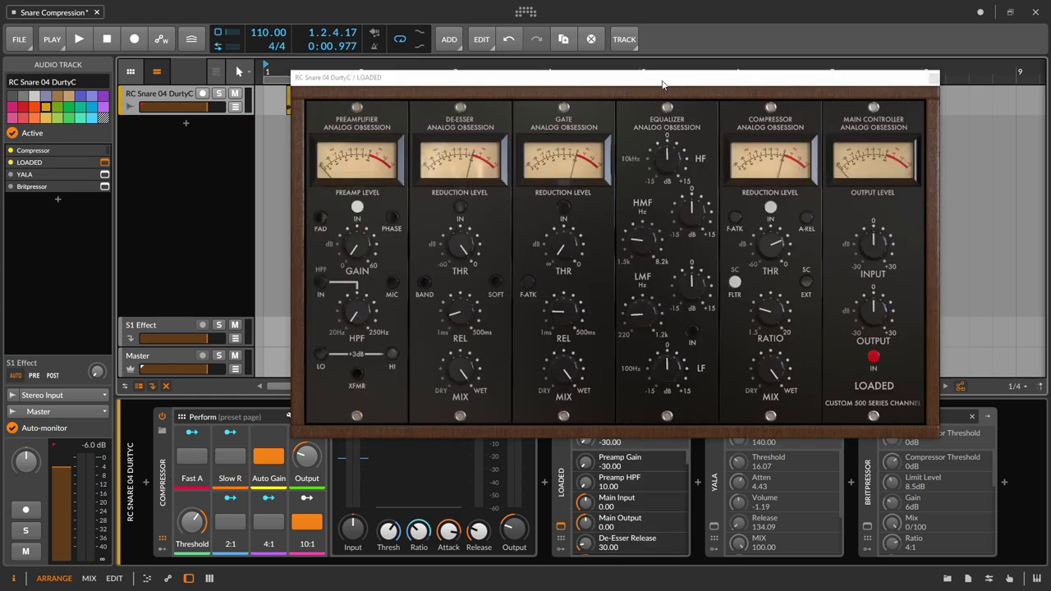
drag(664, 84, 637, 96)
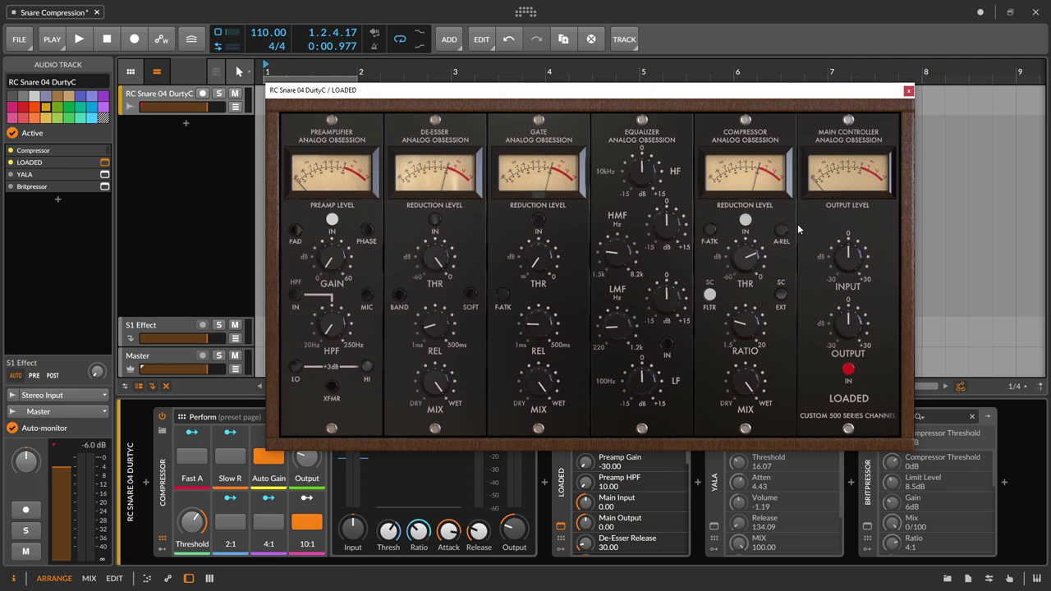
drag(746, 96, 691, 70)
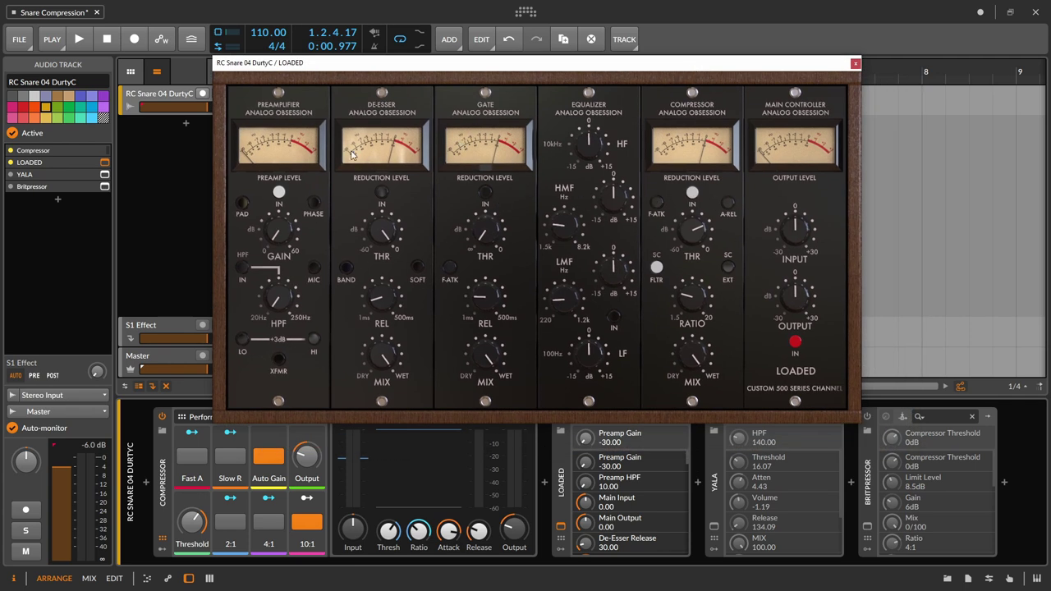
drag(326, 68, 441, 80)
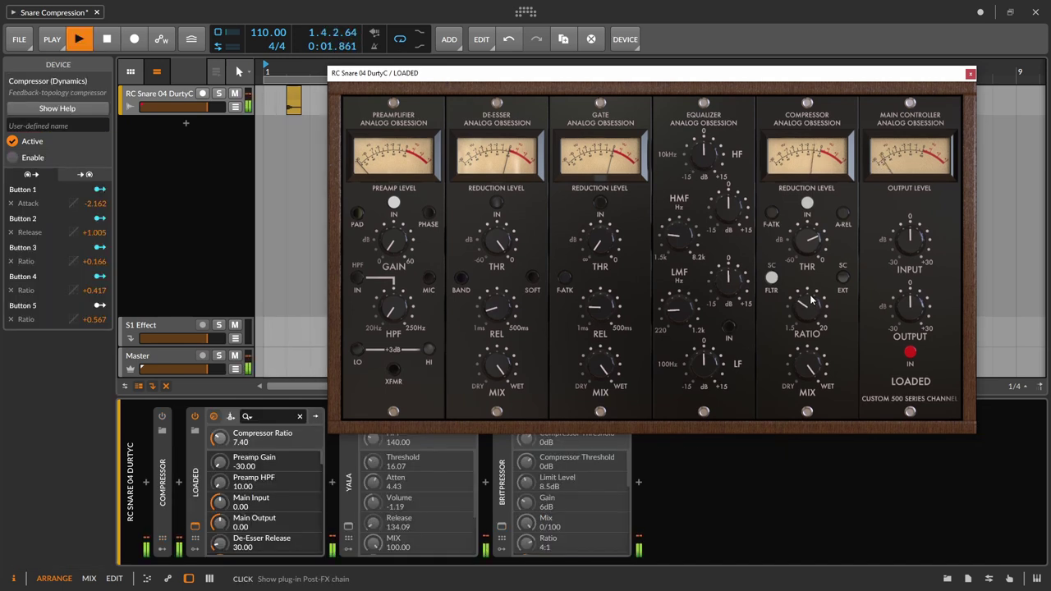
drag(810, 301, 821, 293)
drag(809, 242, 805, 258)
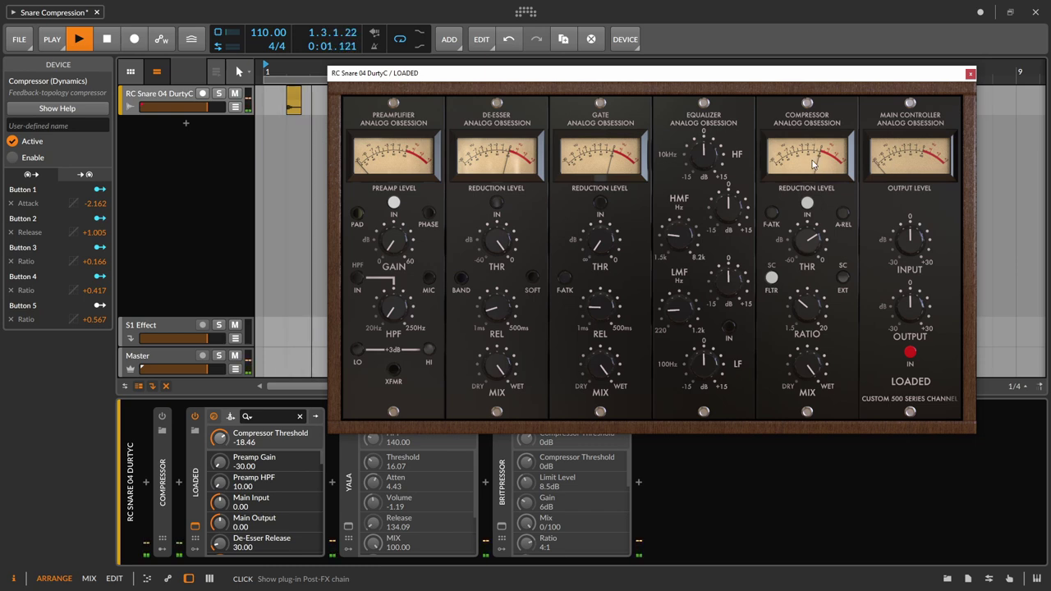
key(space)
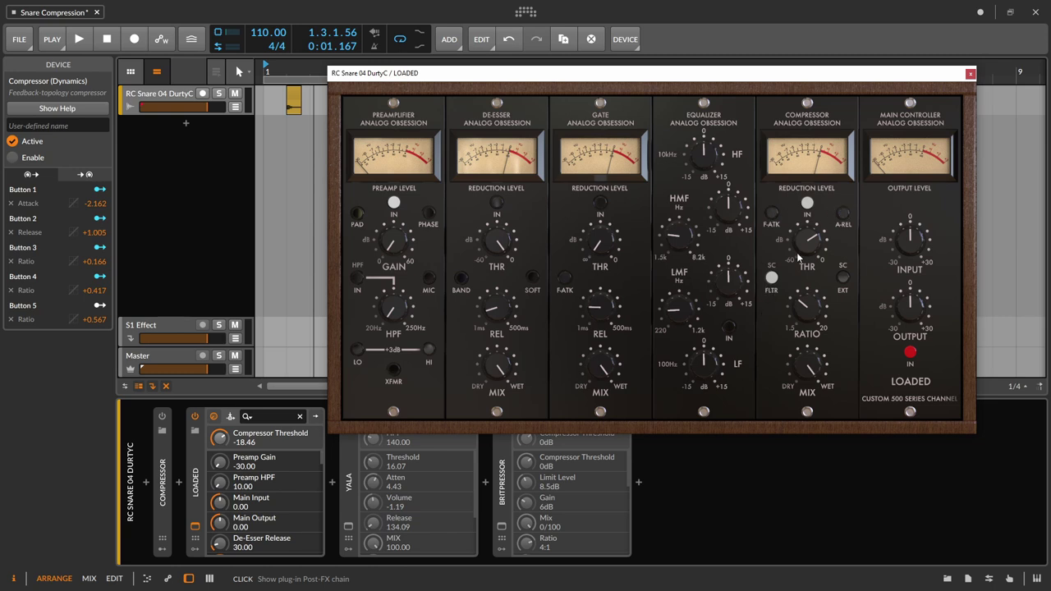
Step: A/B the LOADED device on the snare by switching it off and back on during playback
click(176, 403)
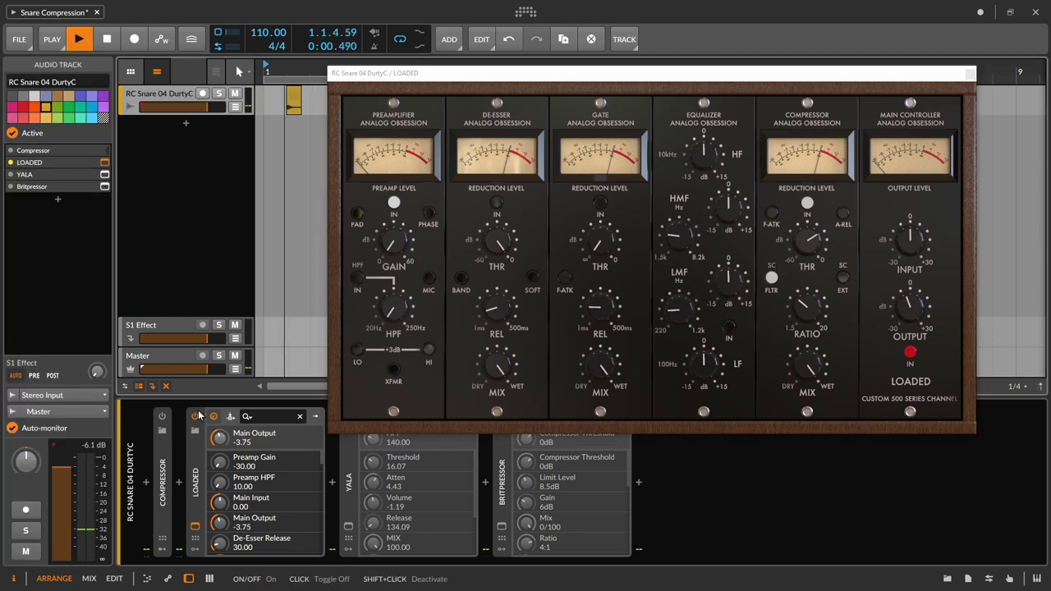
click(195, 417)
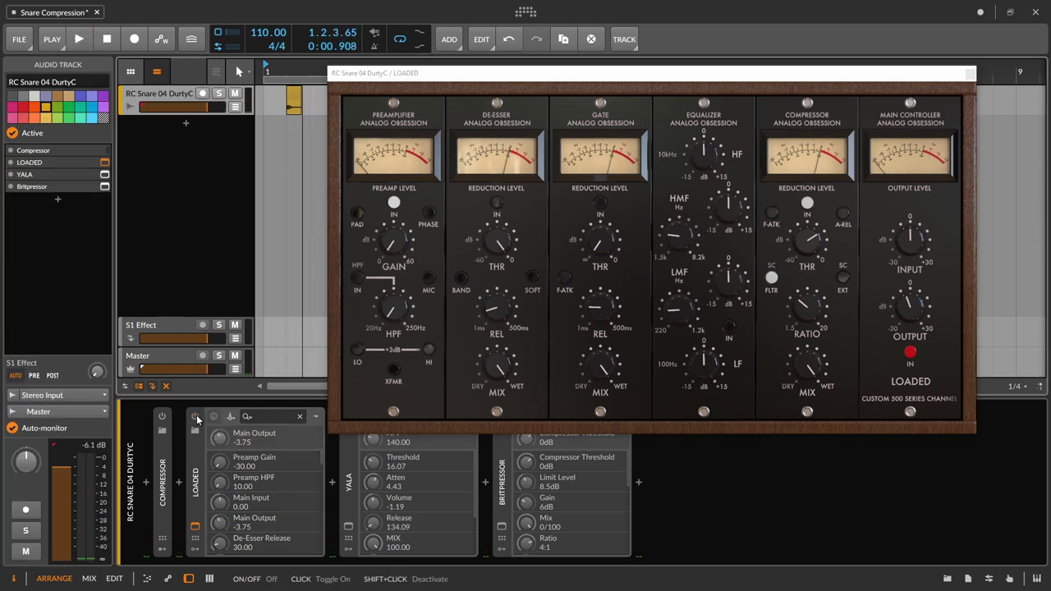
key(space)
key(space)
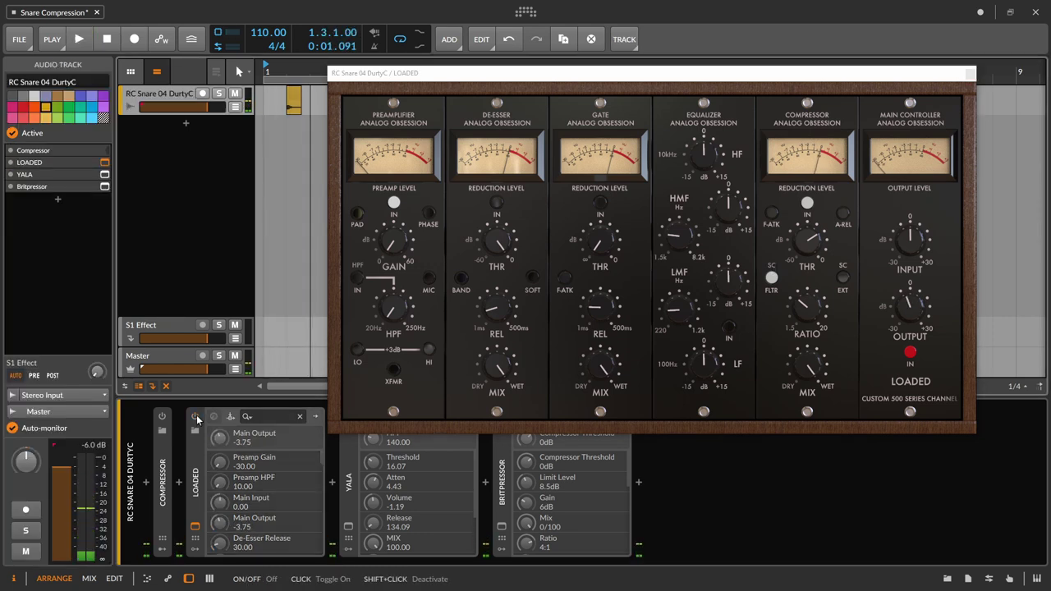
click(196, 417)
key(space)
key(space)
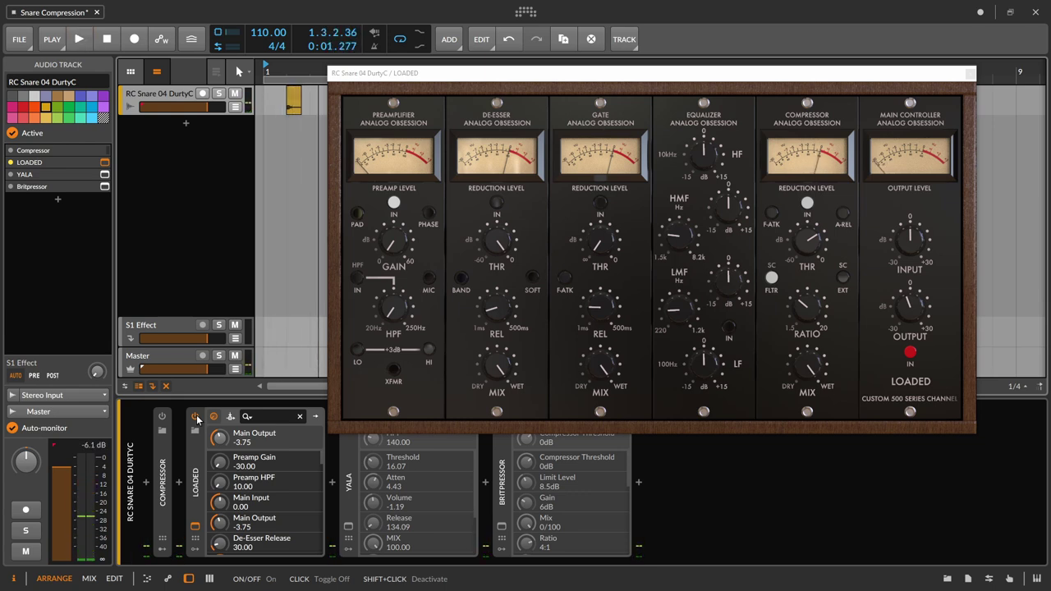
key(space)
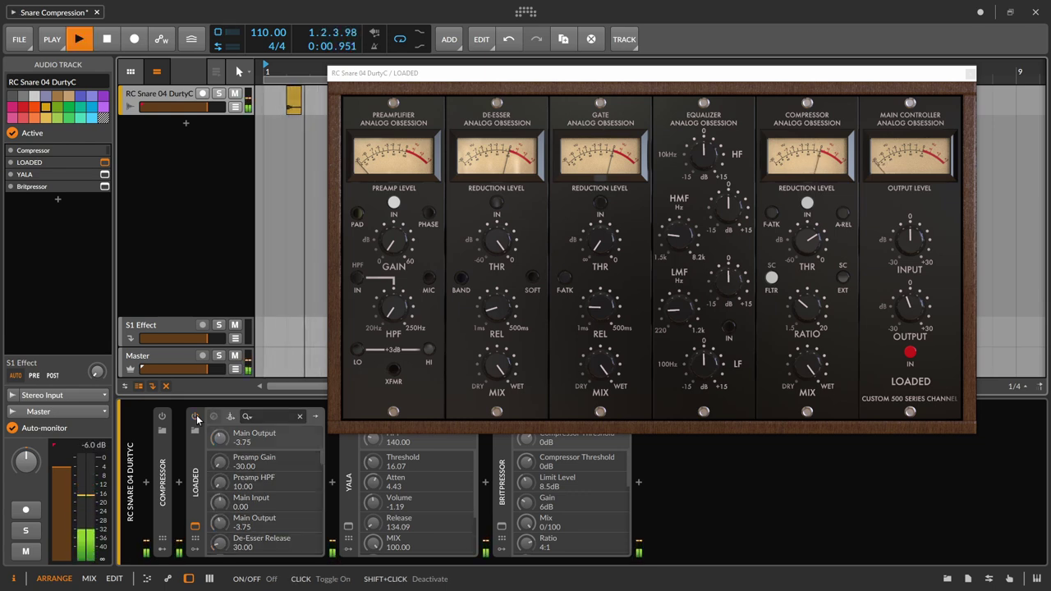
key(space)
key(space)
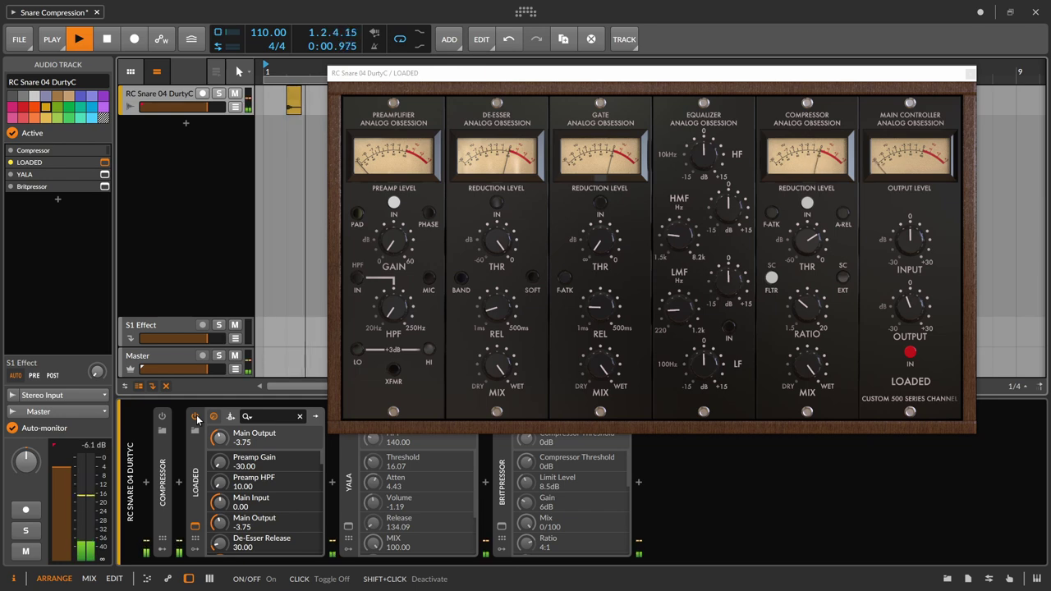
key(space)
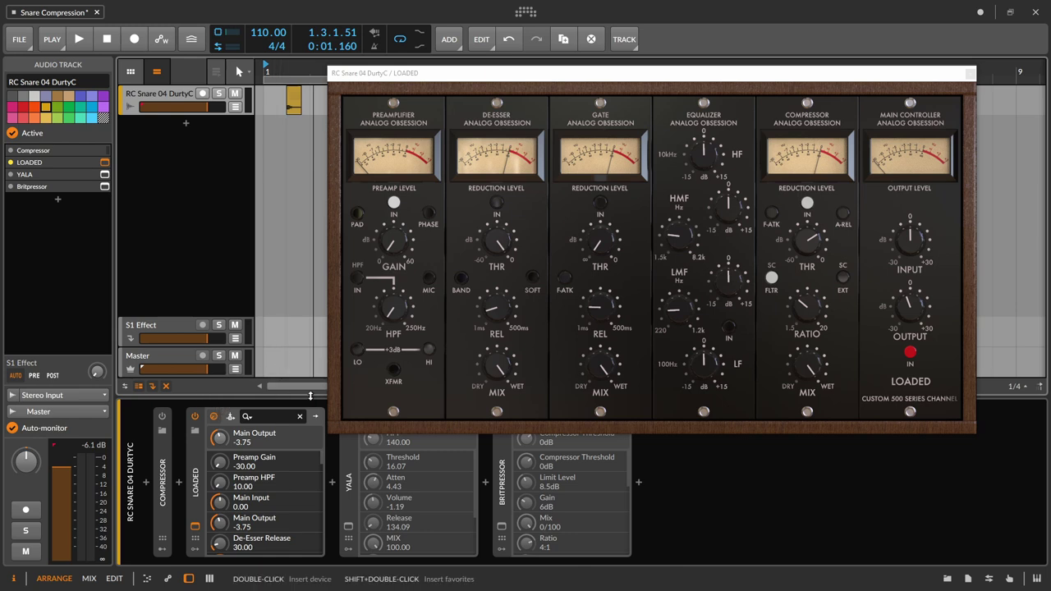
Step: Enable LOADED's fast attack, raise its Main Output to -2.58, and close its window
click(771, 215)
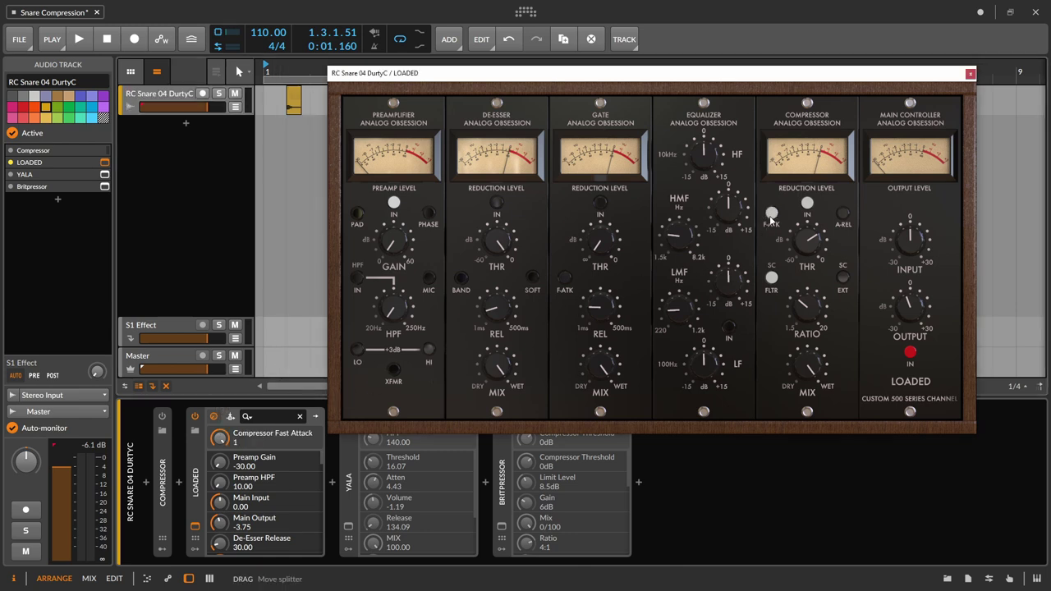
key(space)
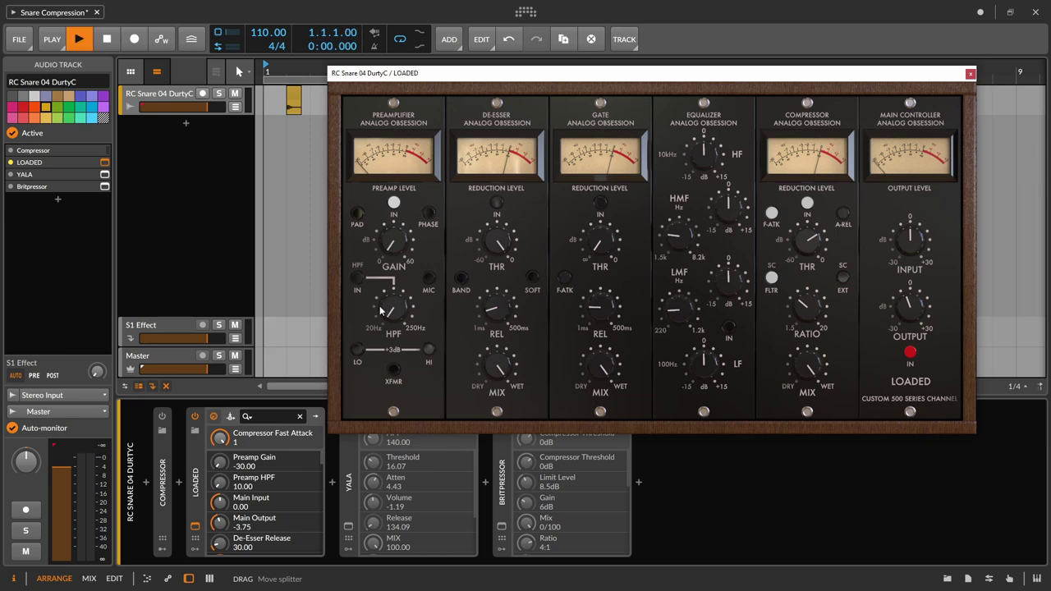
click(148, 456)
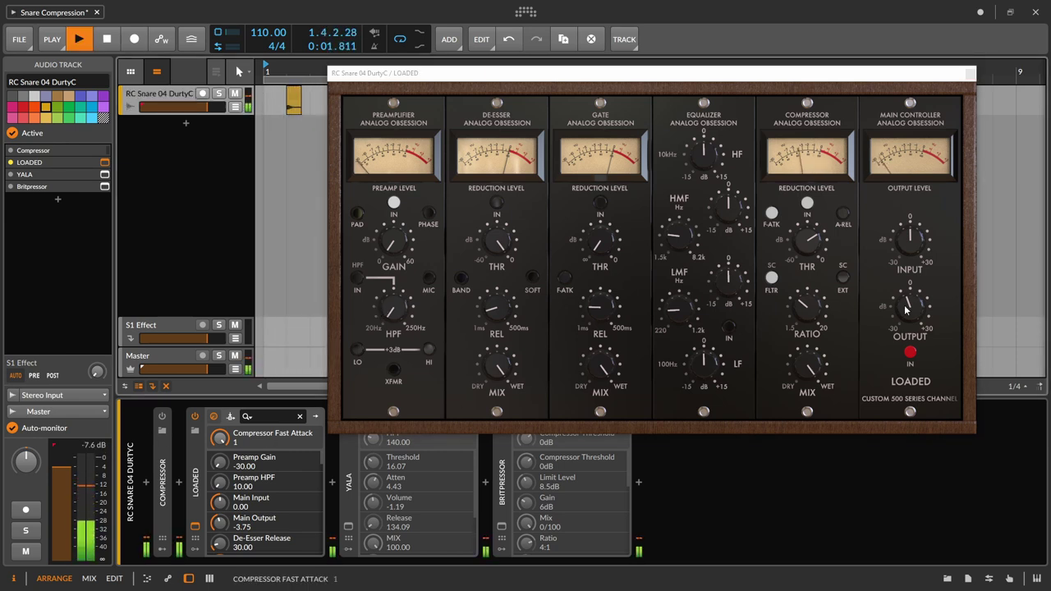
drag(905, 310, 903, 310)
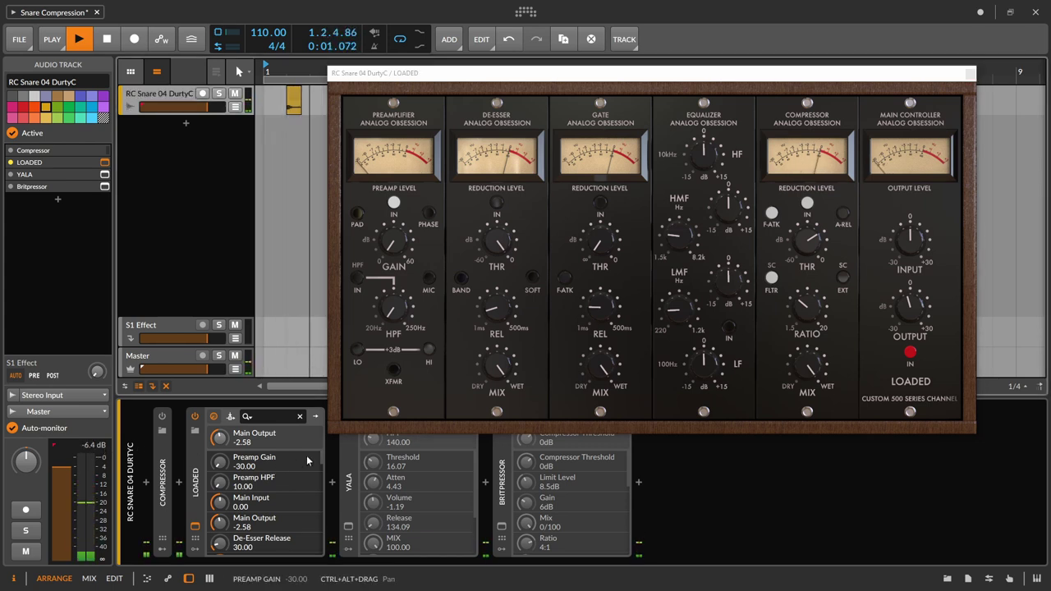
click(193, 421)
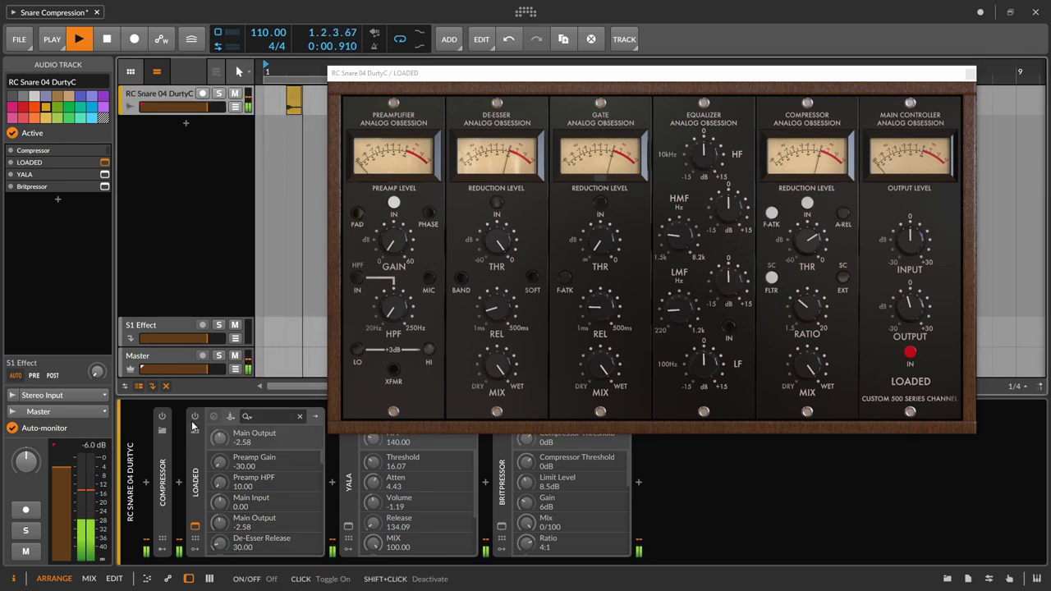
click(193, 417)
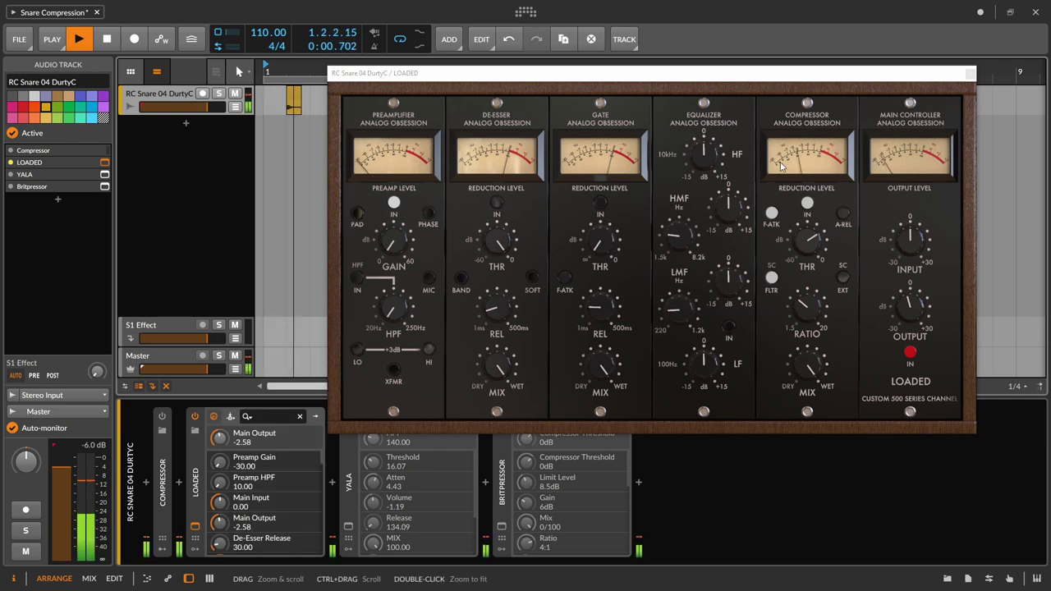
key(space)
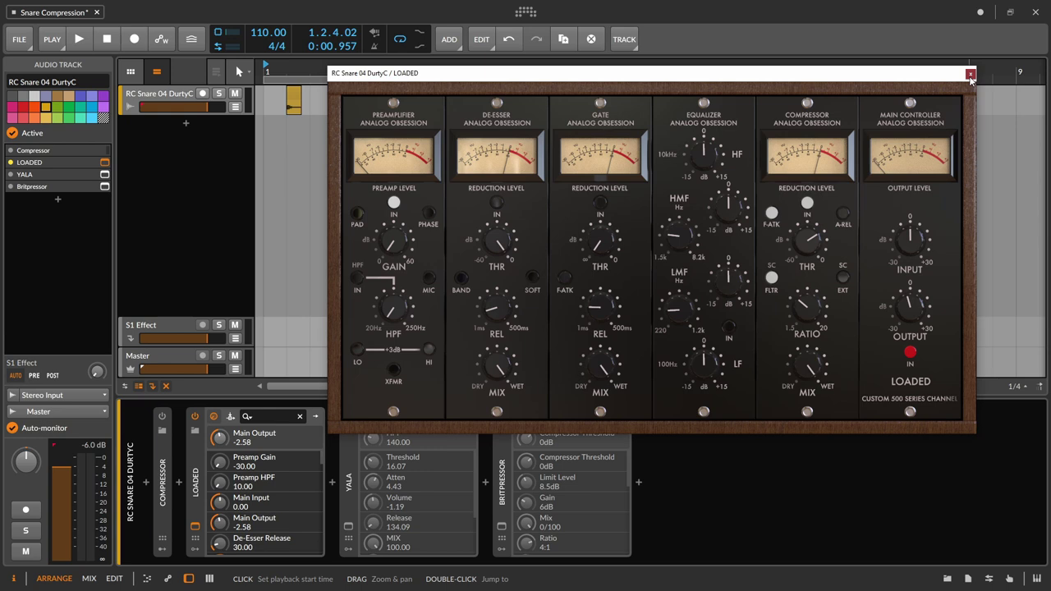
click(970, 75)
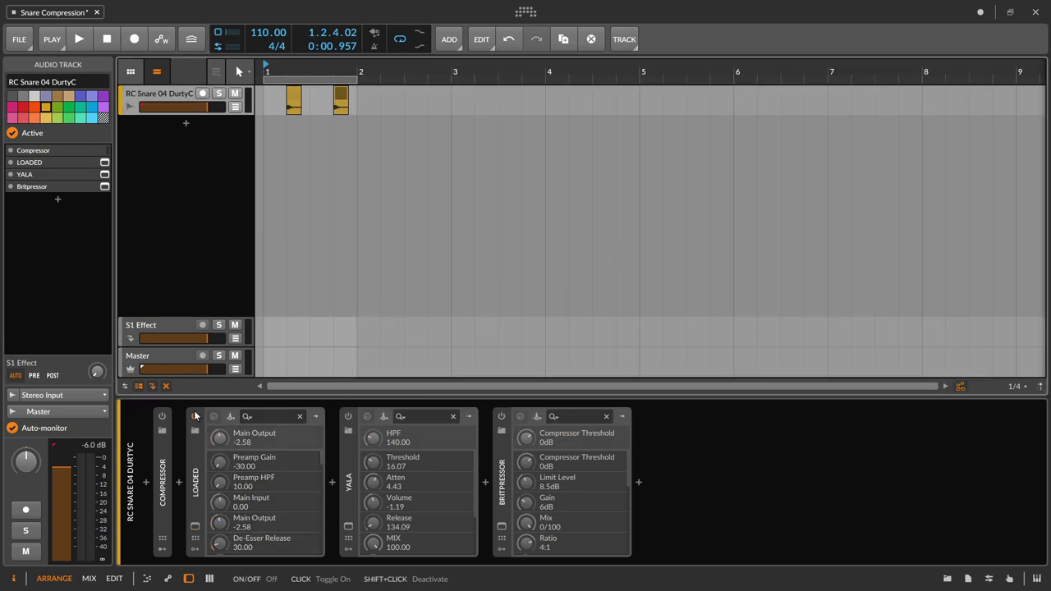
Step: Open and position YALA's window, start playback, and bypass YALA to compare
click(349, 527)
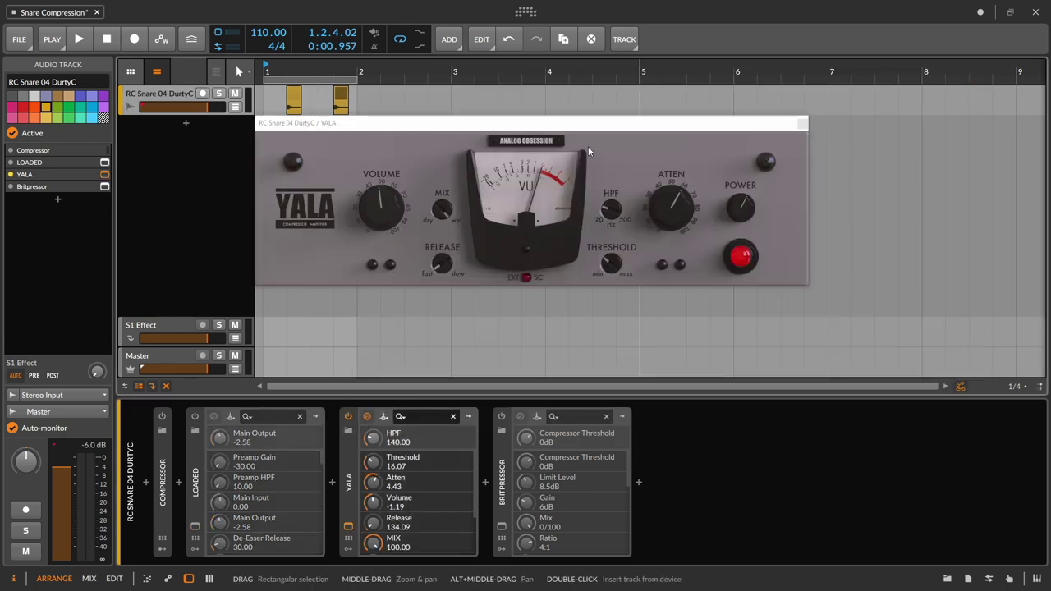
drag(580, 124, 690, 197)
key(space)
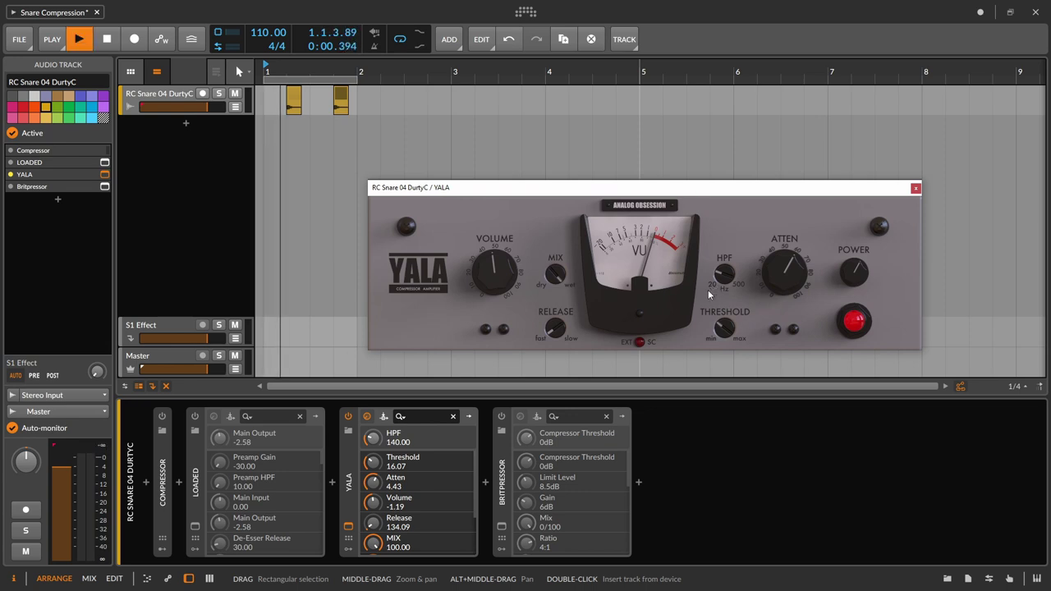
drag(665, 194, 667, 159)
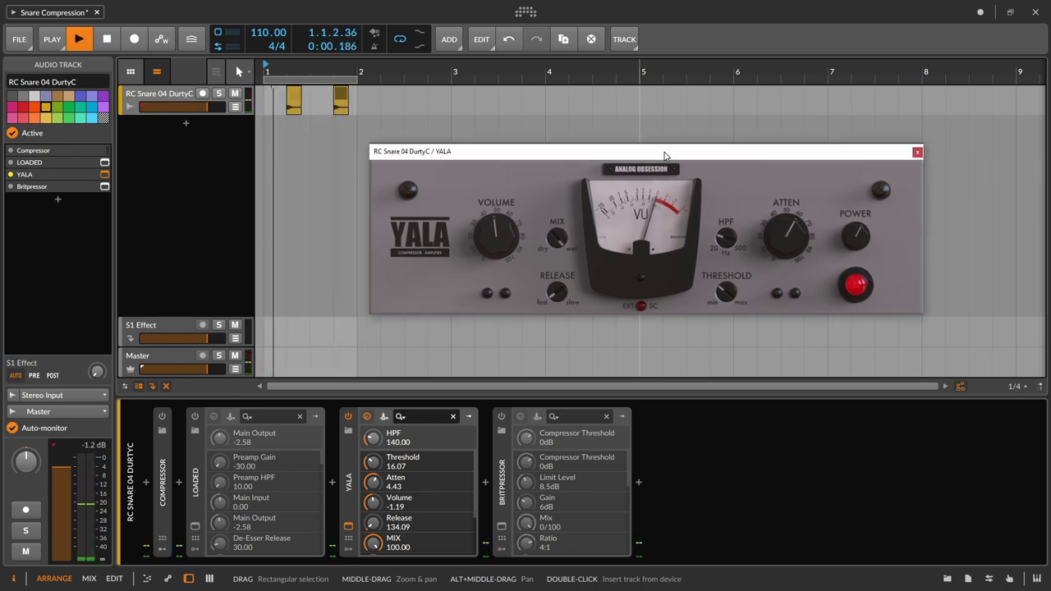
click(346, 418)
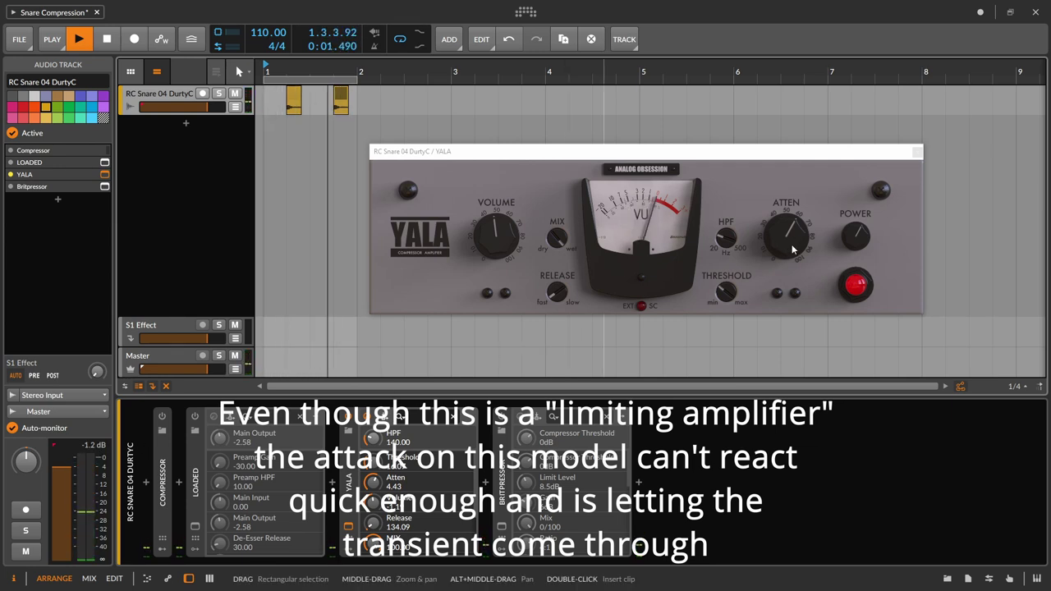
Step: Turn YALA's Atten down to -0.52, A/B it against bypass, then stop playback
drag(795, 248, 764, 262)
click(380, 401)
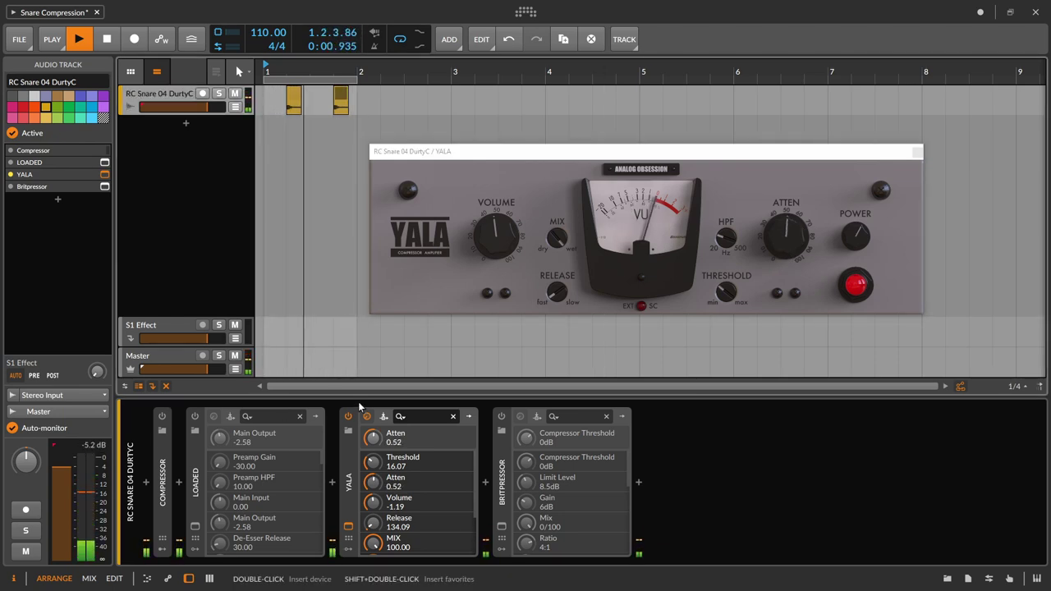
click(764, 243)
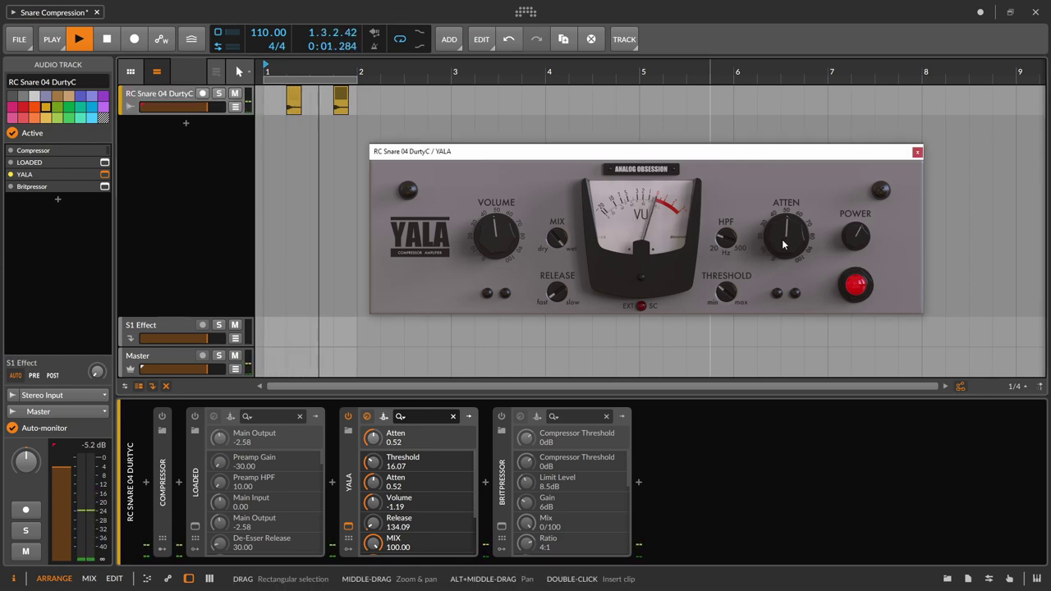
click(39, 454)
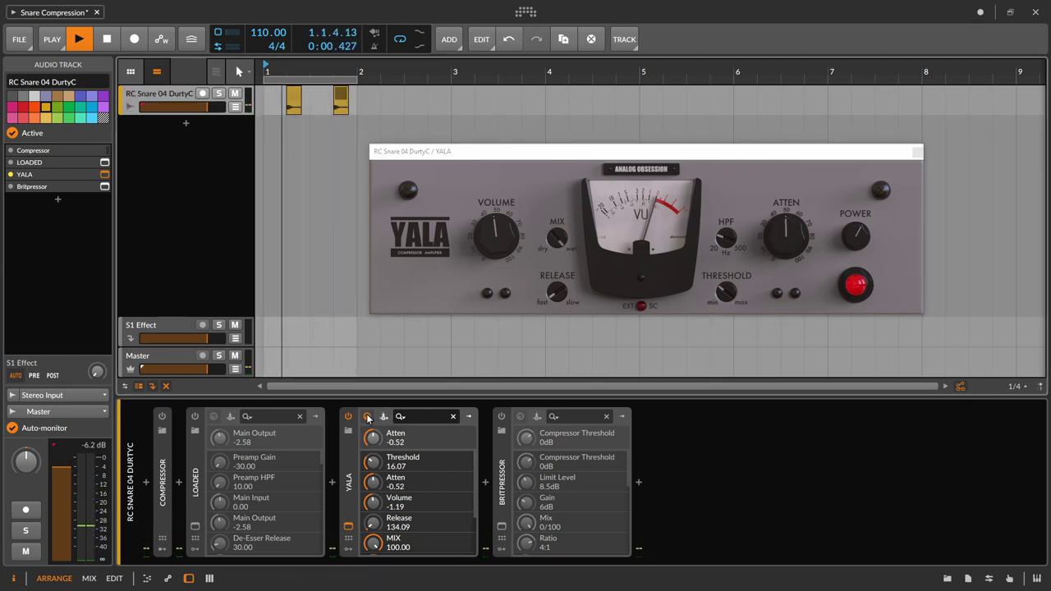
click(349, 417)
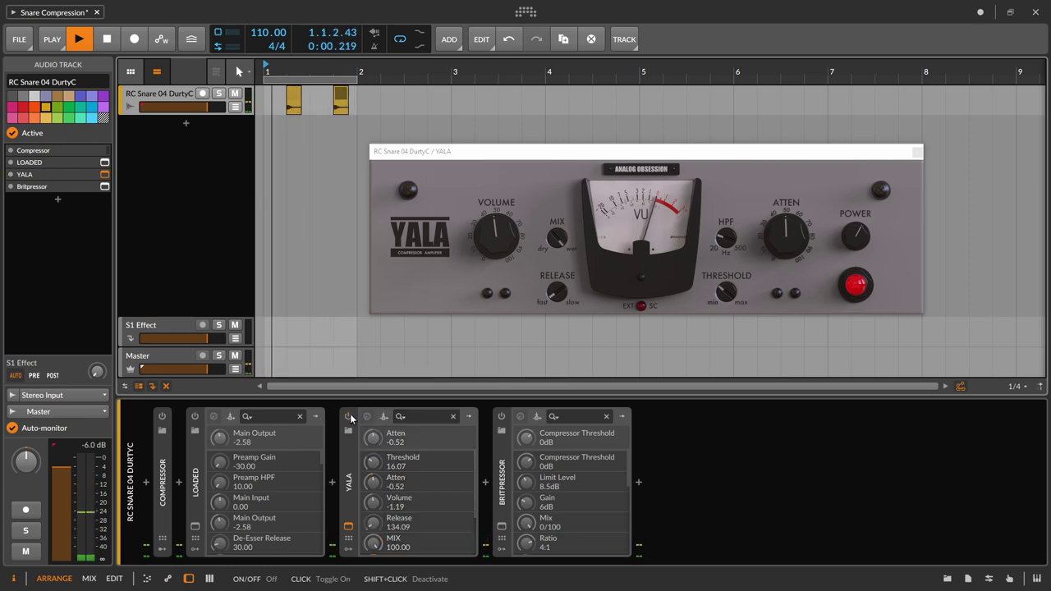
click(349, 417)
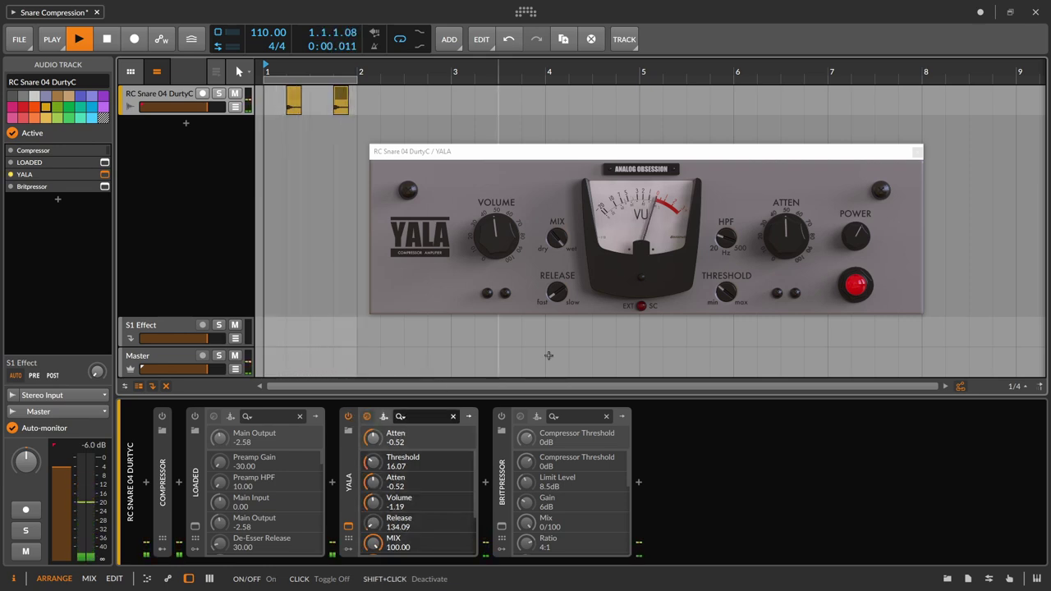
key(space)
Step: Close YALA's window, switch YALA off, and enable Britpressor with its plug-in window open
click(916, 152)
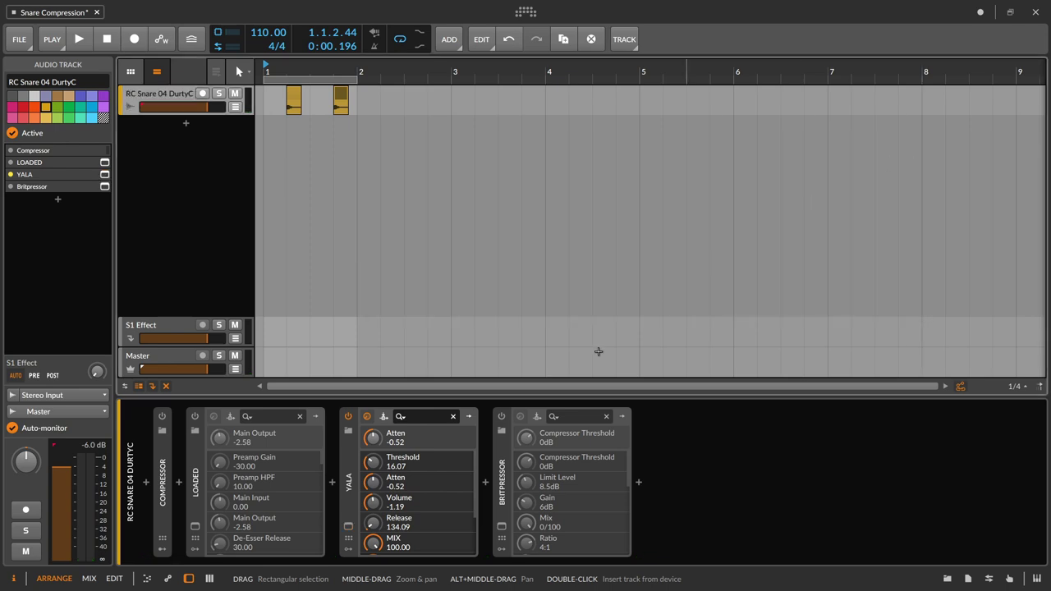
click(349, 417)
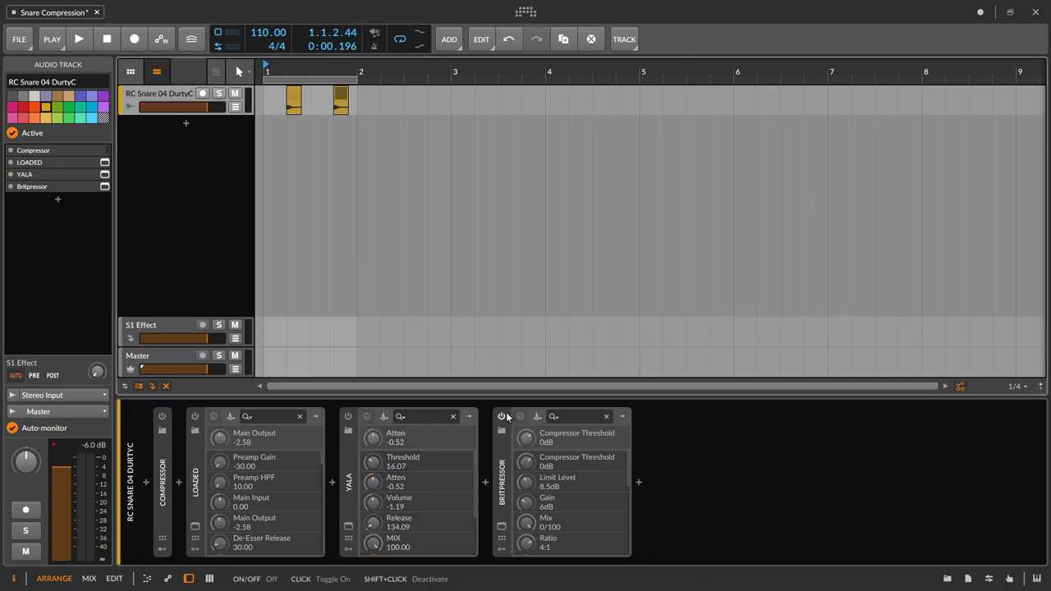
click(501, 417)
click(519, 416)
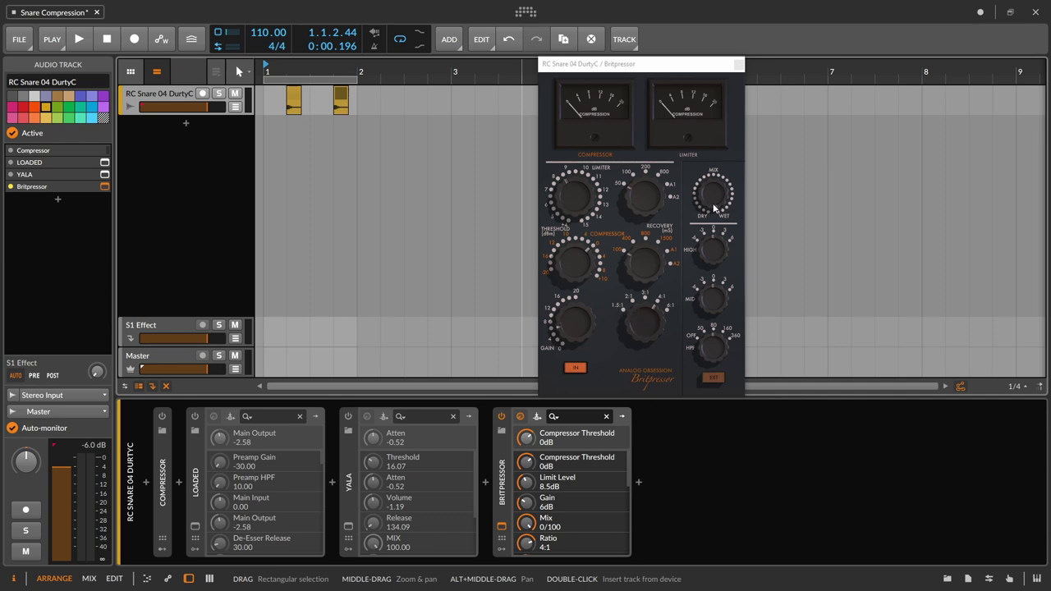
Step: A/B Britpressor on the snare during playback, then close its window
key(space)
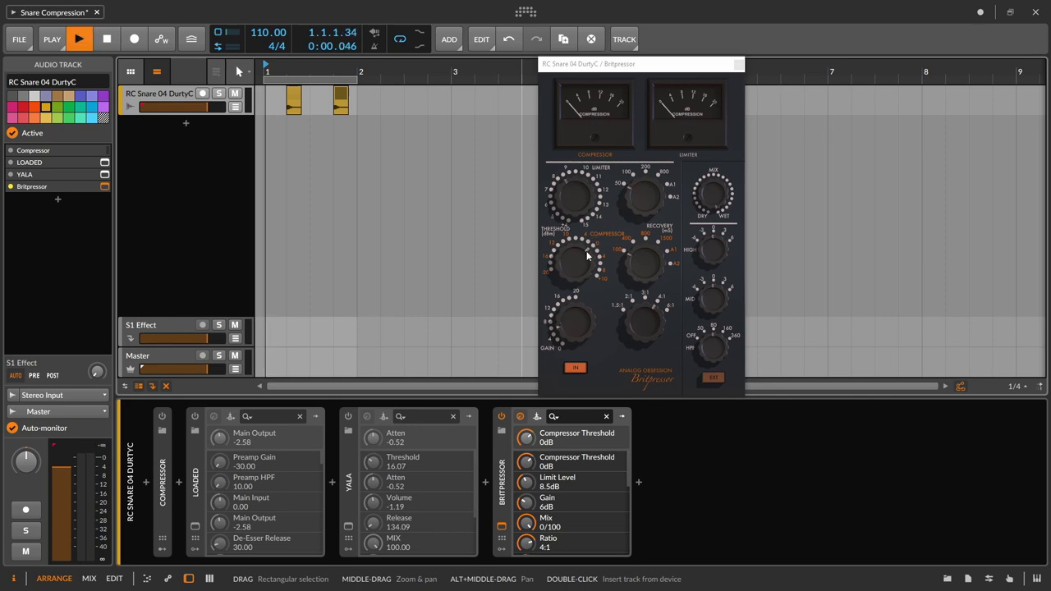
click(500, 417)
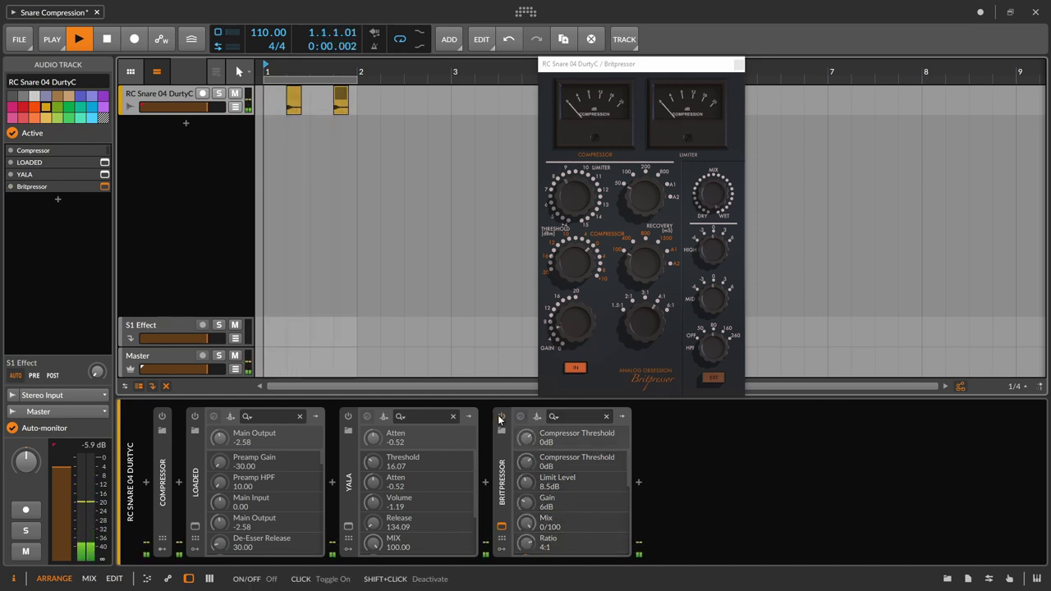
click(501, 417)
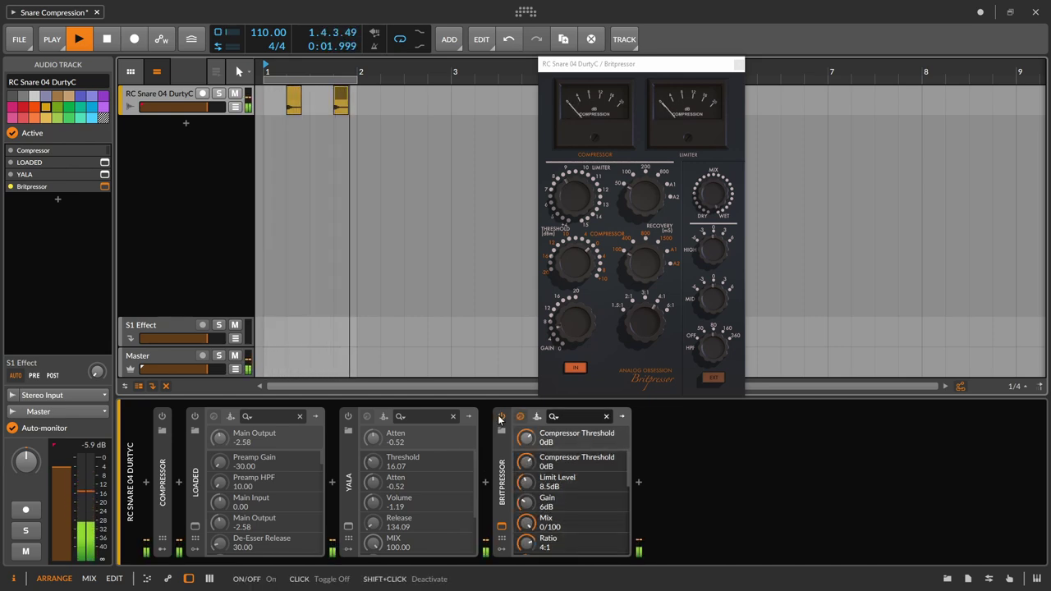
key(space)
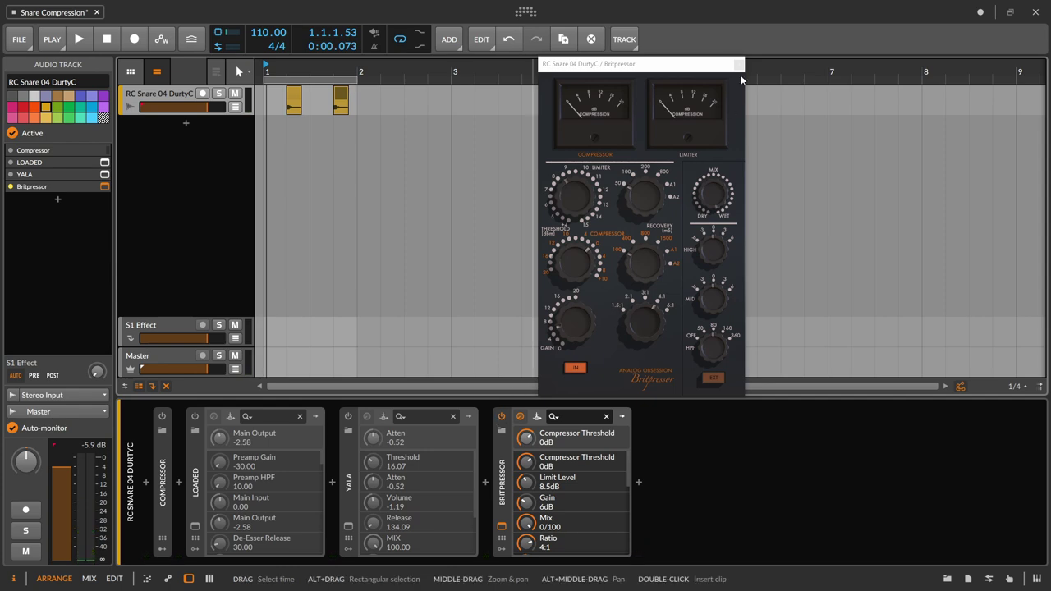
click(738, 64)
Step: Switch Britpressor off and collapse the Britpressor, YALA and LOADED device panels
click(501, 417)
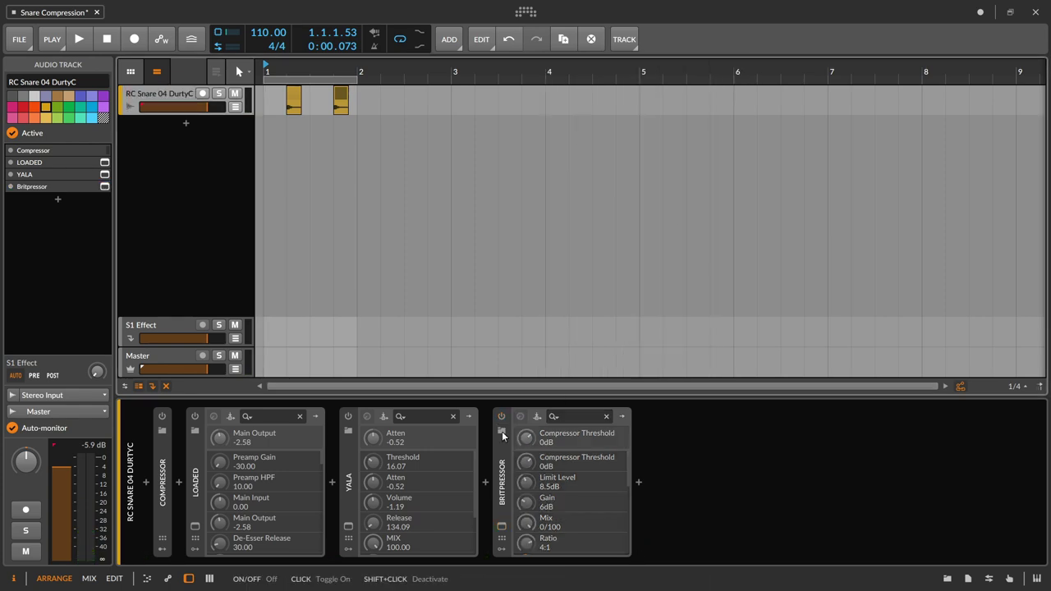
click(500, 446)
double_click(500, 445)
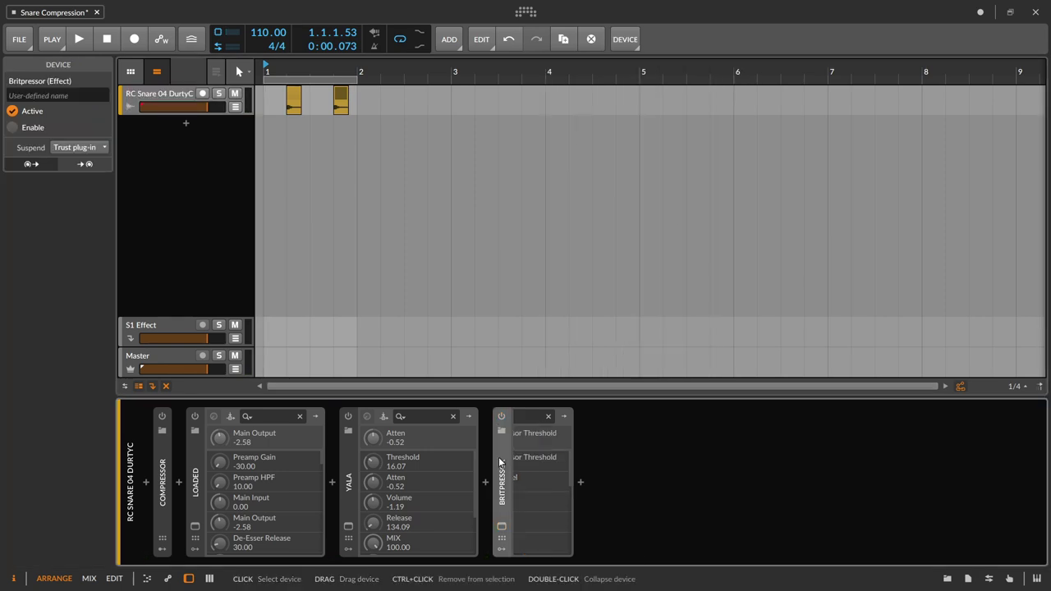
double_click(350, 472)
double_click(195, 476)
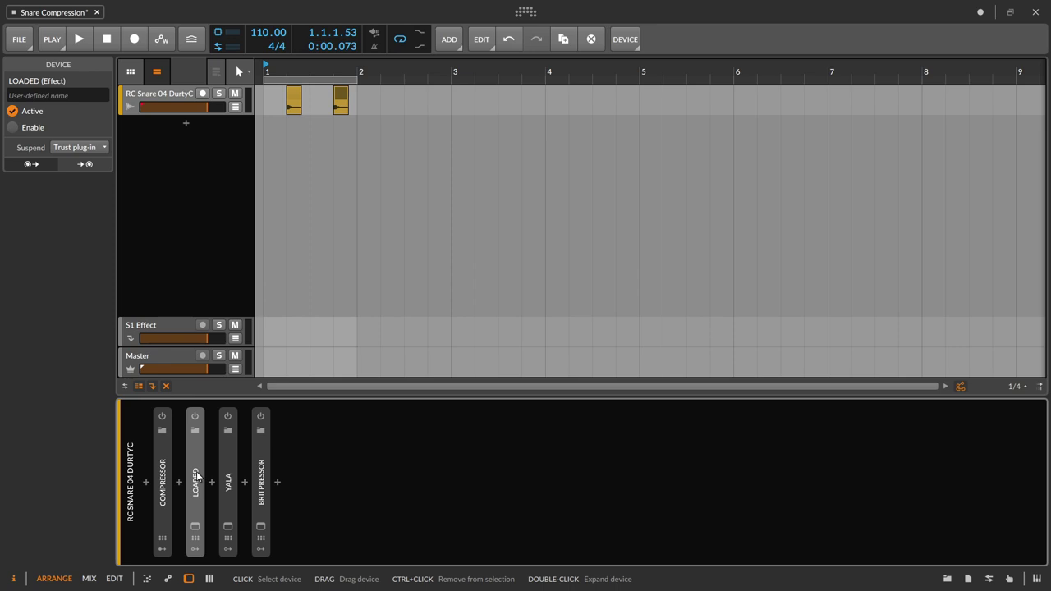
Step: Paste a TrackLimit limiter (Thresh -11.8, Ceil -8.9, Aggressive) after Britpressor and audition it
click(145, 149)
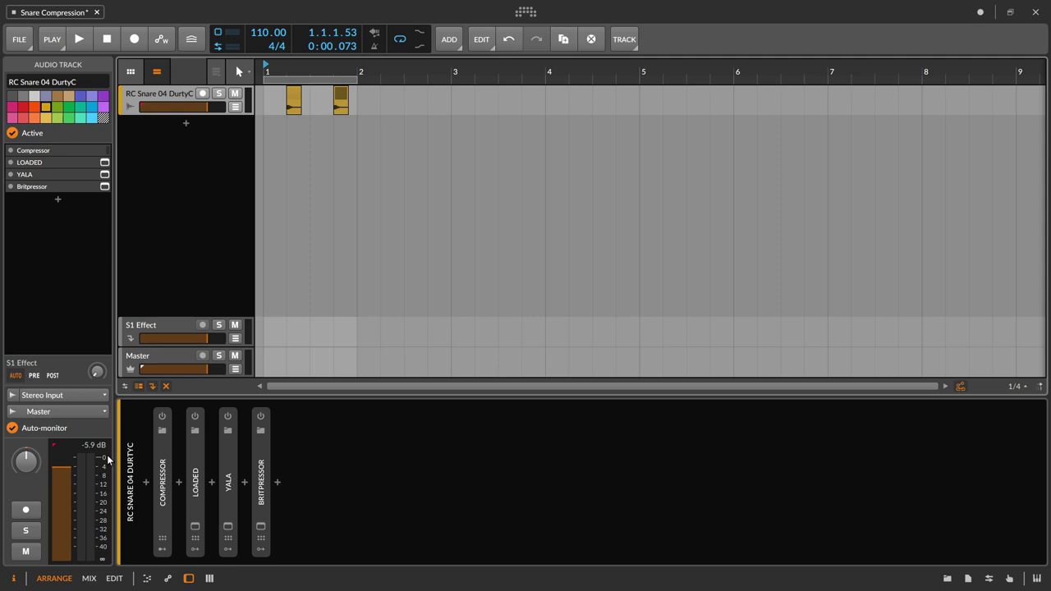
key(ctrl+v)
key(space)
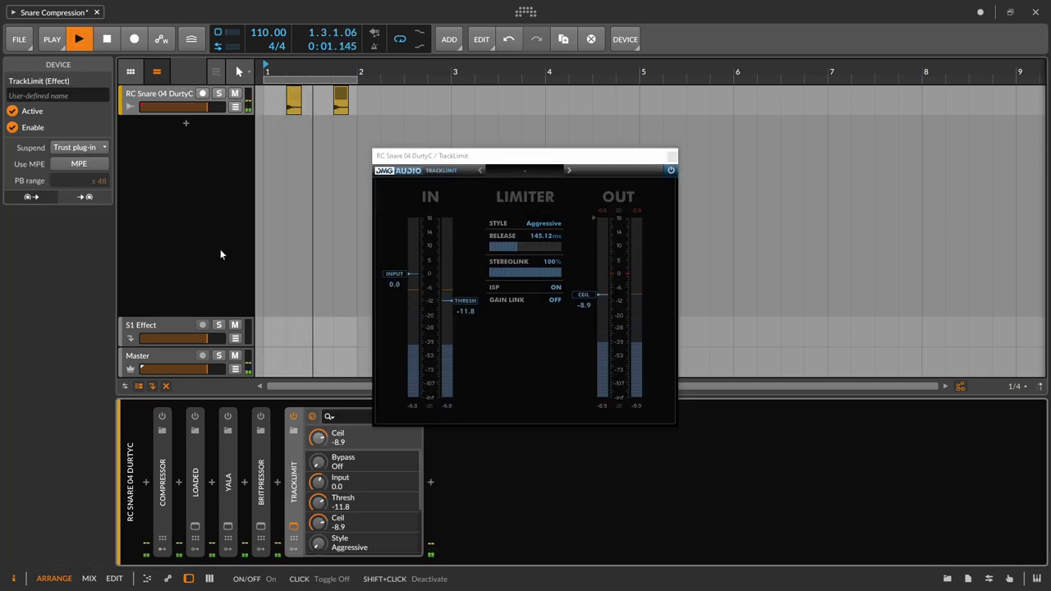
click(162, 93)
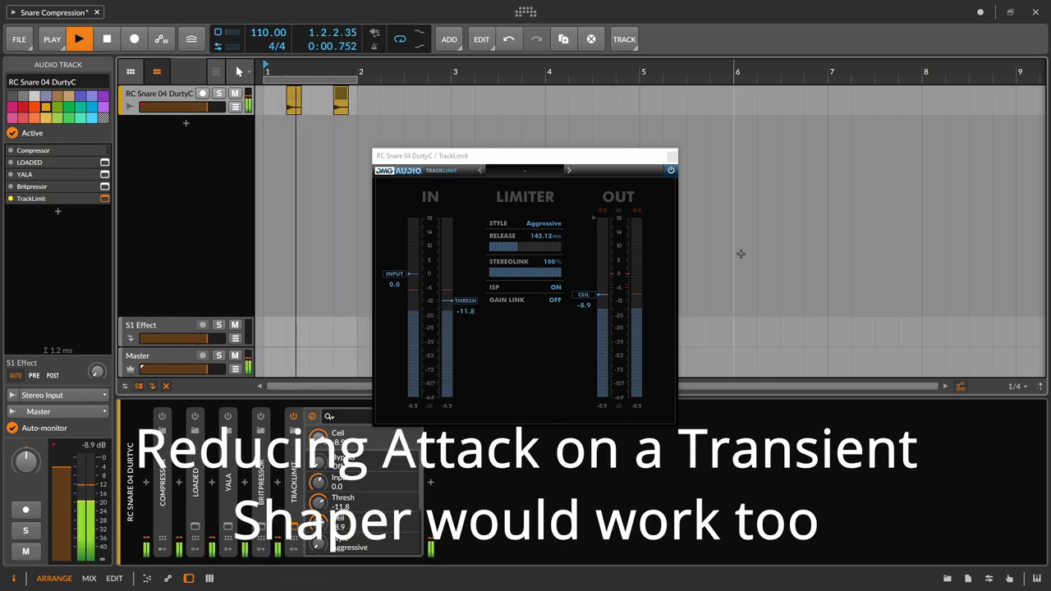
key(space)
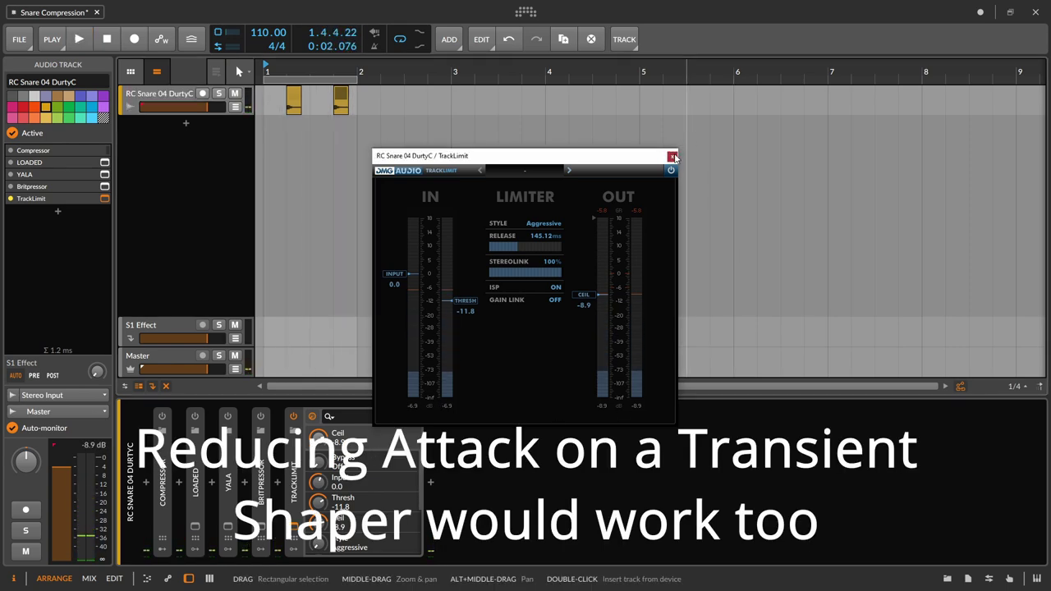
click(671, 156)
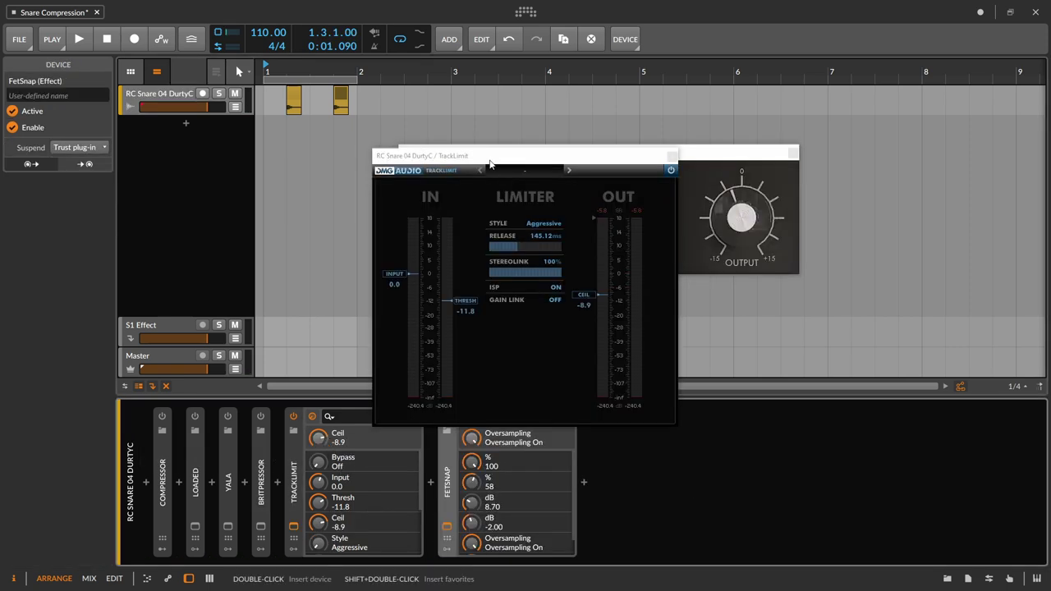
Step: A/B FetSnap after TrackLimit, lower TrackLimit's threshold to -14.9, and close TrackLimit's window
drag(492, 165, 277, 168)
drag(523, 158, 578, 162)
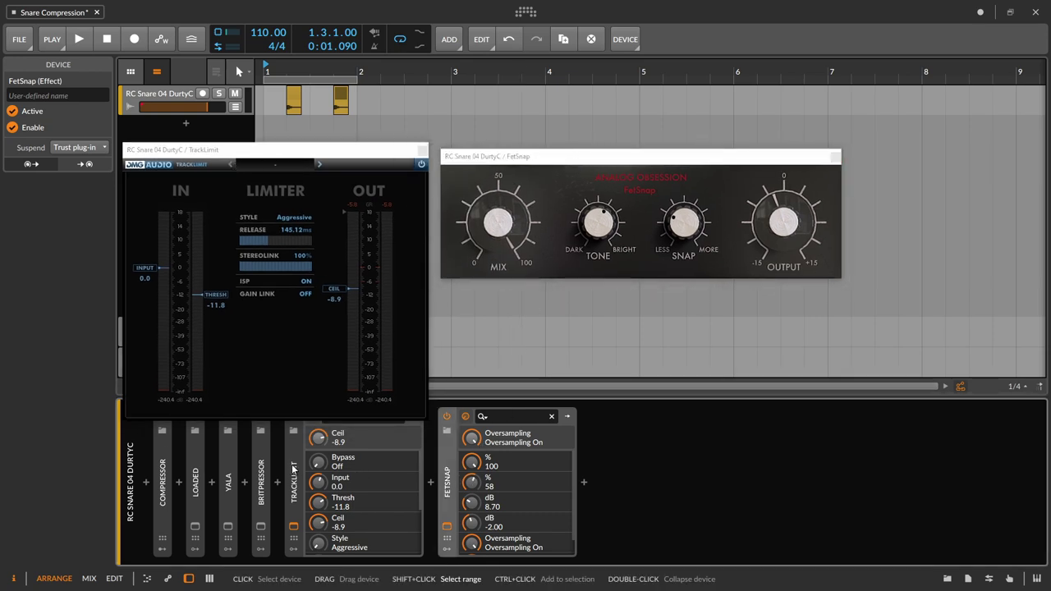
ctrl+click(294, 485)
click(12, 114)
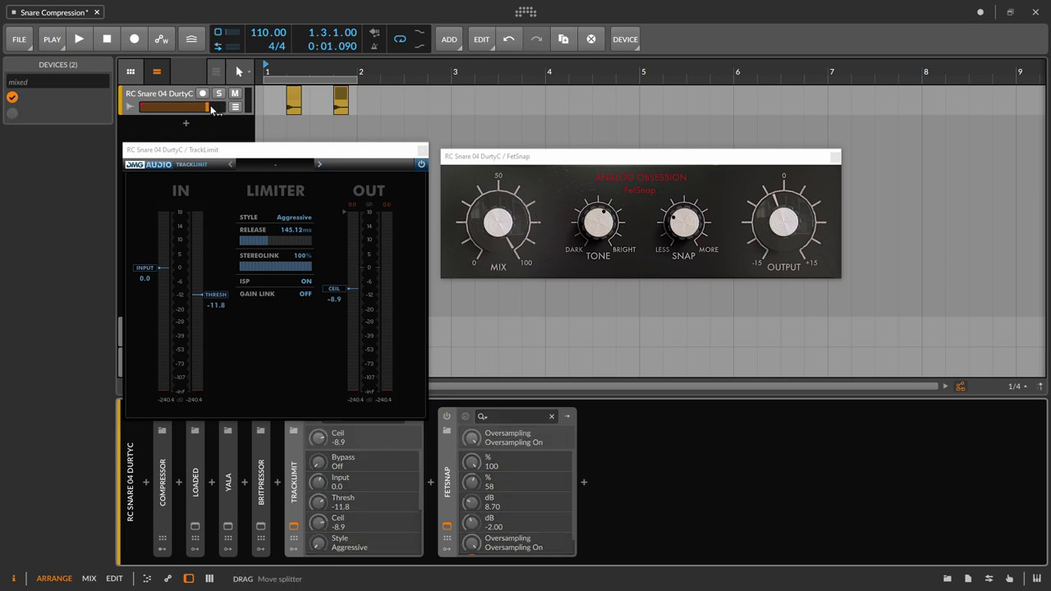
key(space)
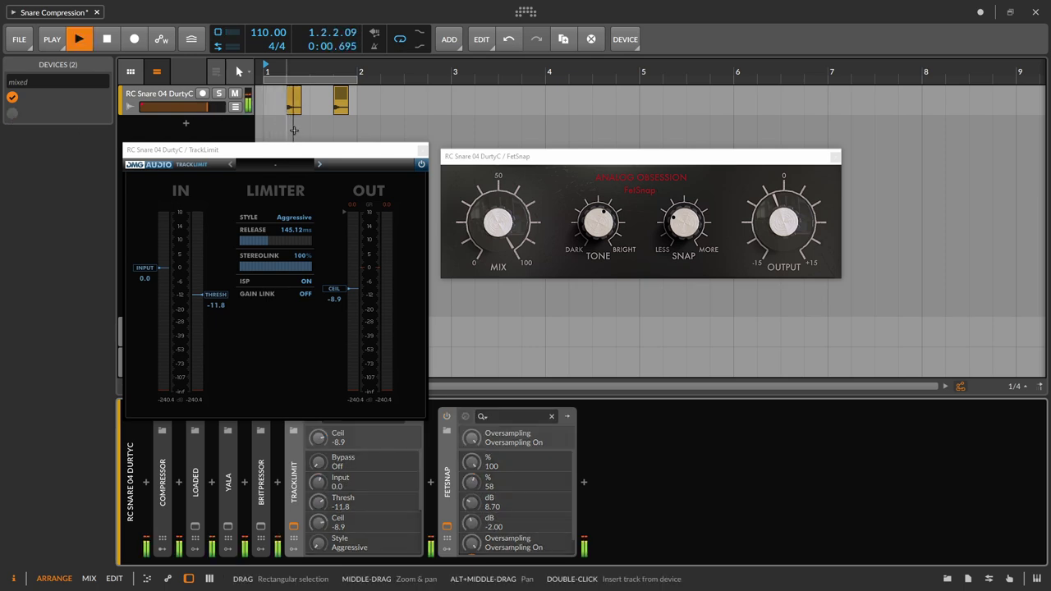
click(11, 114)
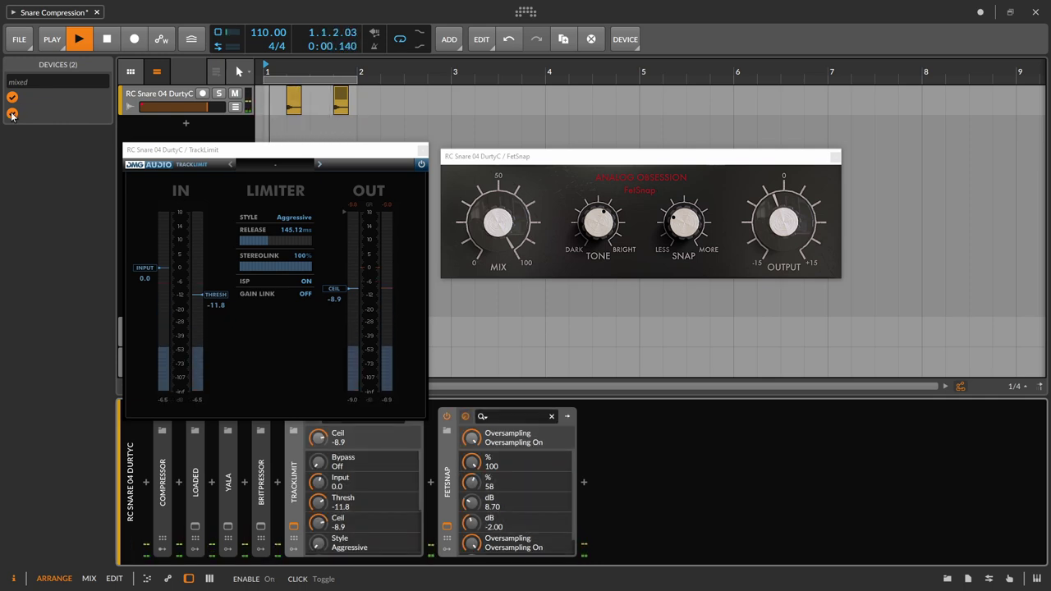
drag(216, 295, 218, 303)
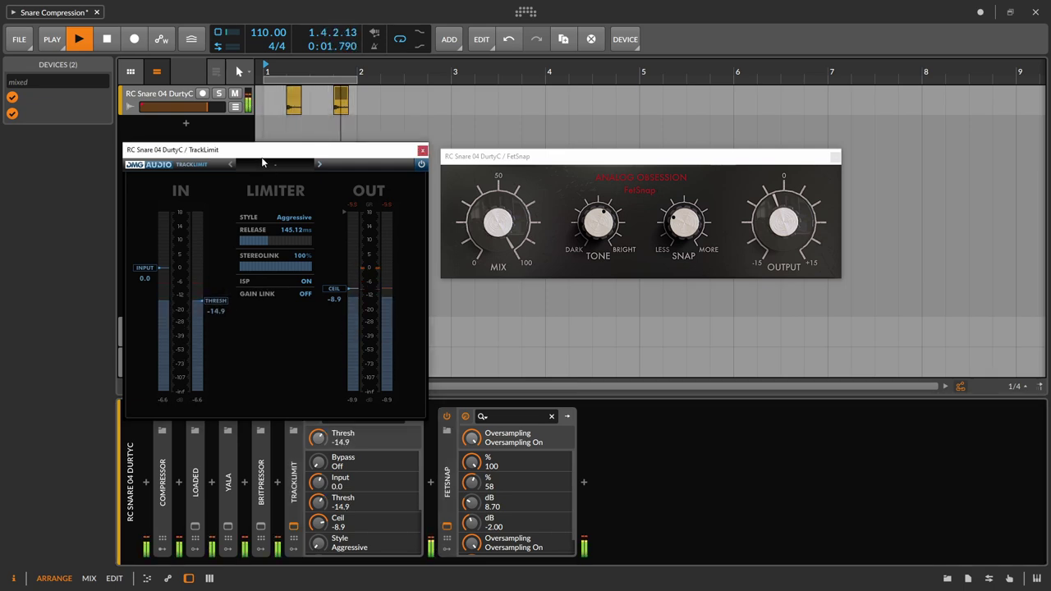
click(422, 151)
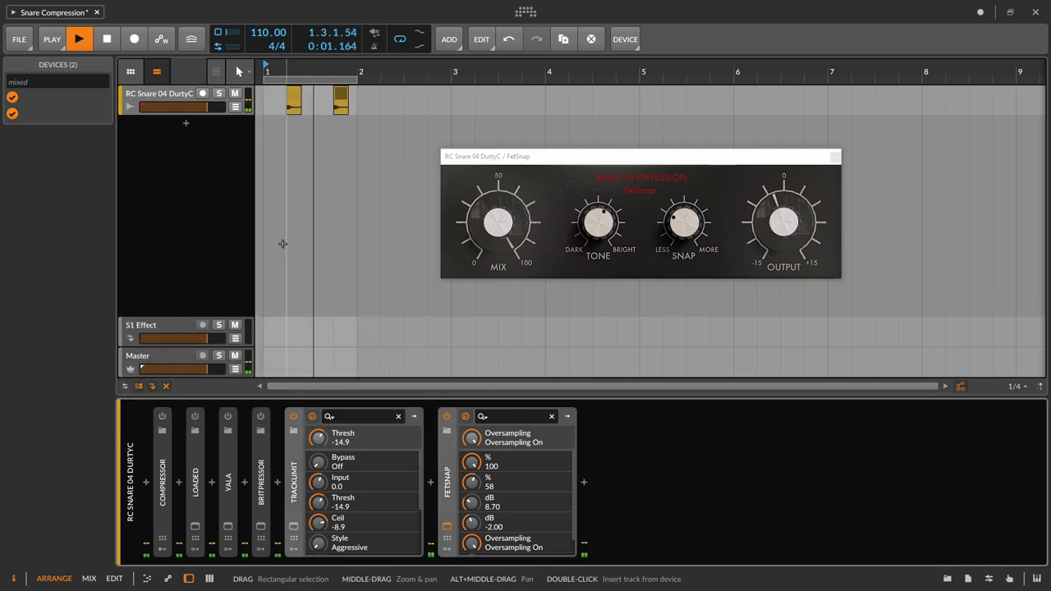
Step: Stop playback and close FetSnap's window, leaving it at 100% mix and -2.00 dB output
click(154, 101)
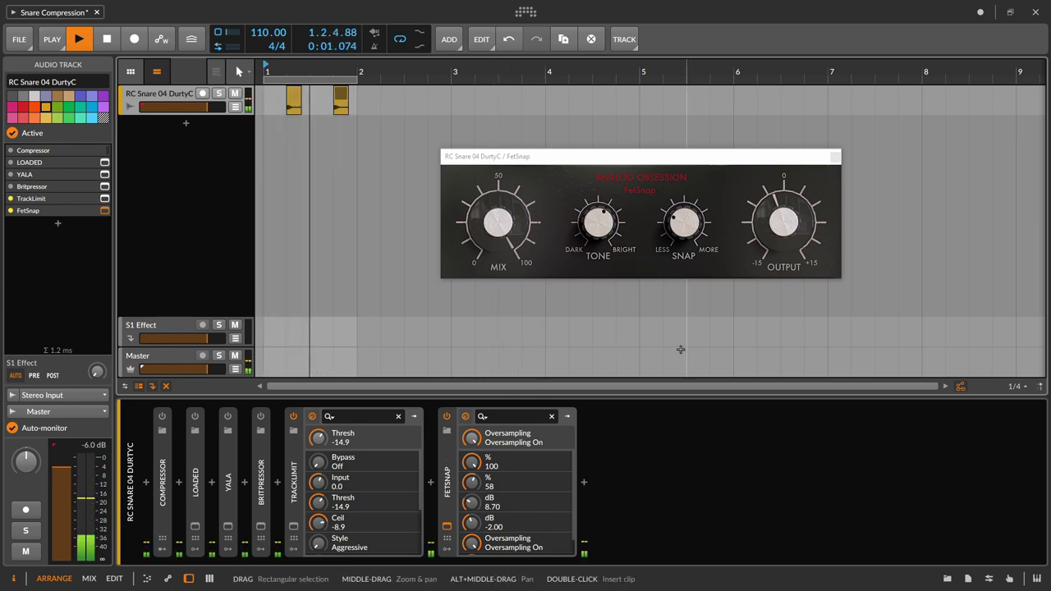
key(space)
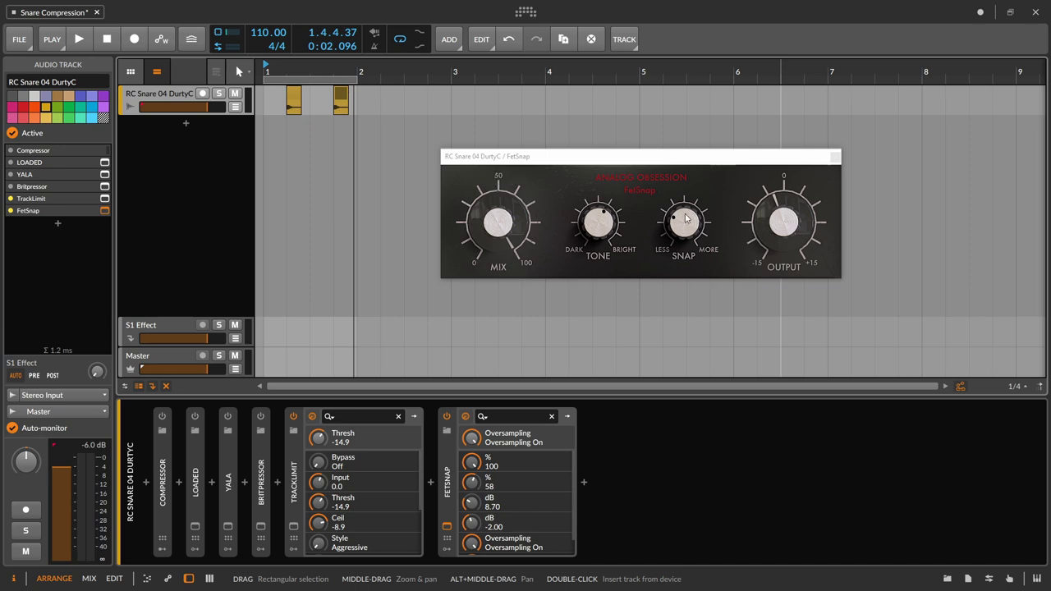
click(834, 156)
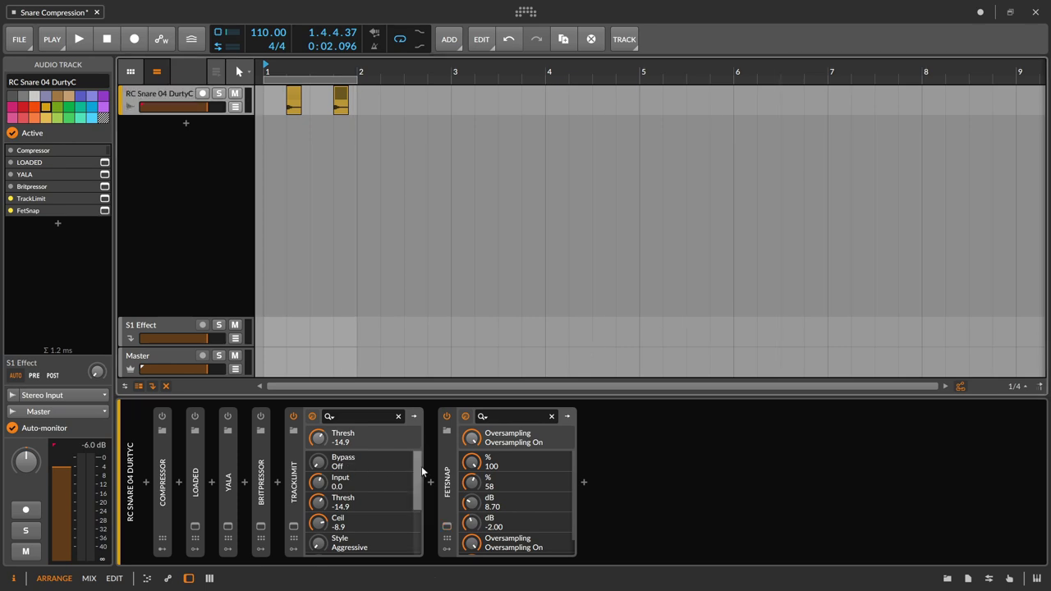
Step: Collapse the FetSnap device to a narrow strip in the snare chain
double_click(470, 462)
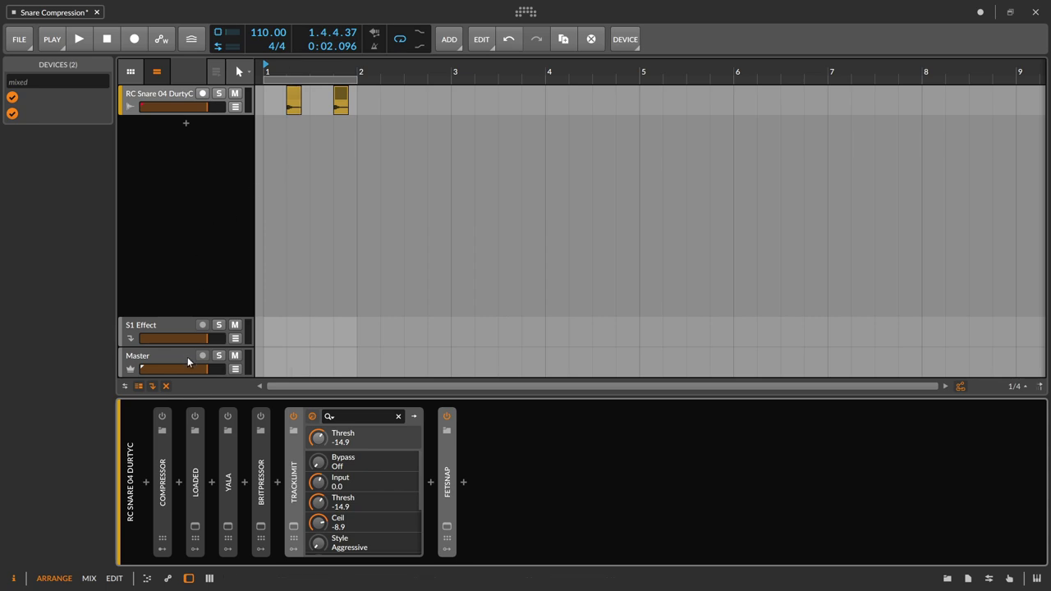
Step: Bypass TrackLimit and switch off fast attack in LOADED's compressor
click(294, 416)
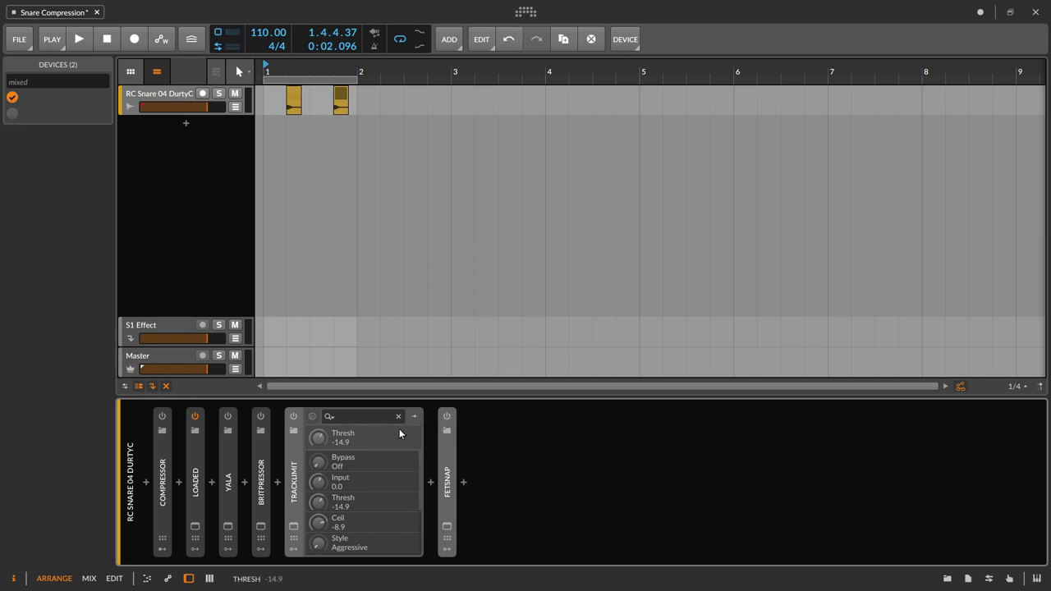
click(195, 525)
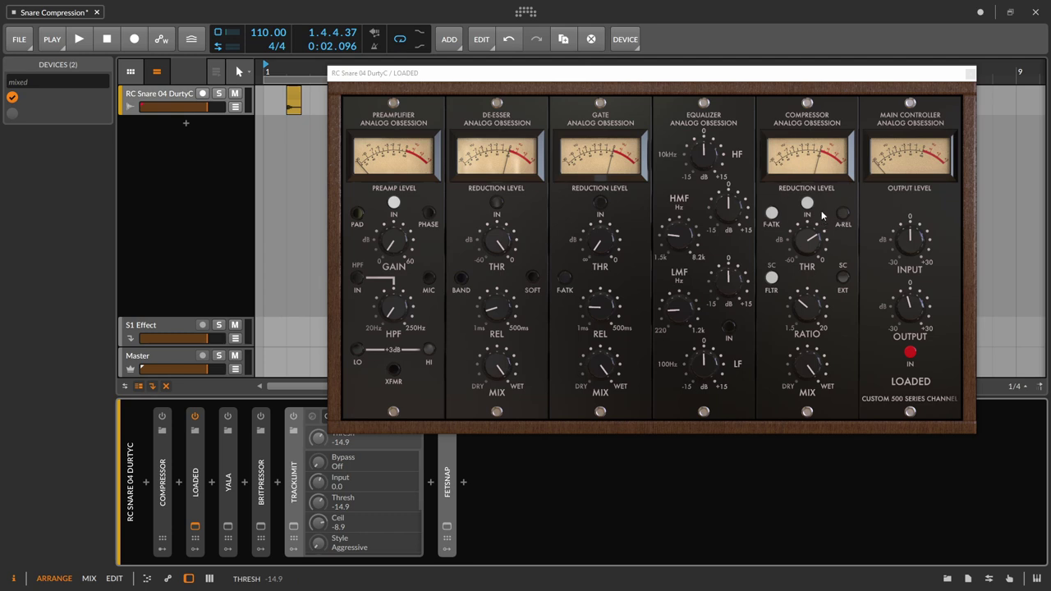
click(773, 214)
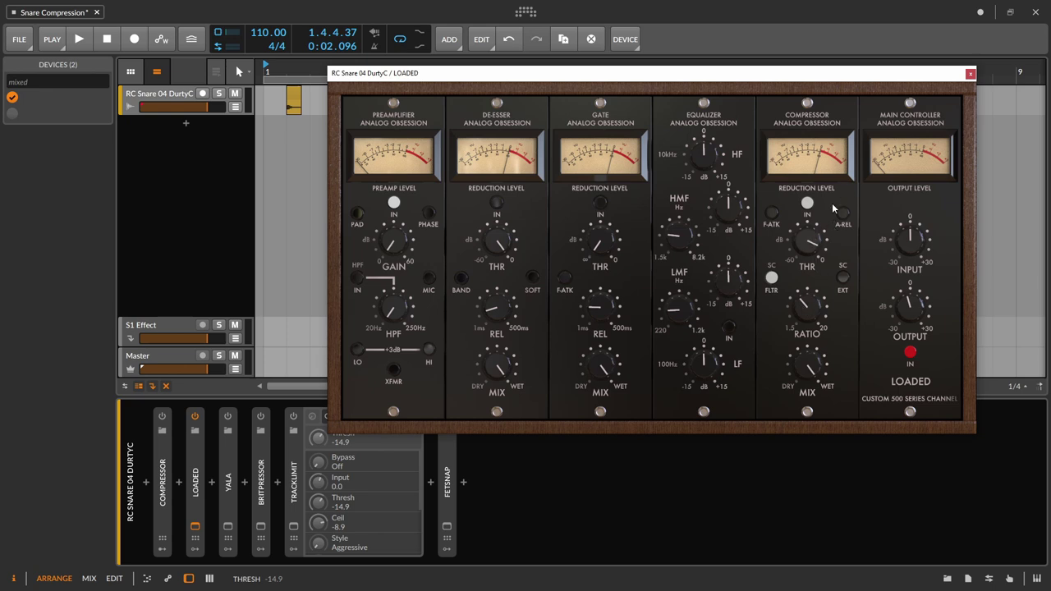
click(970, 74)
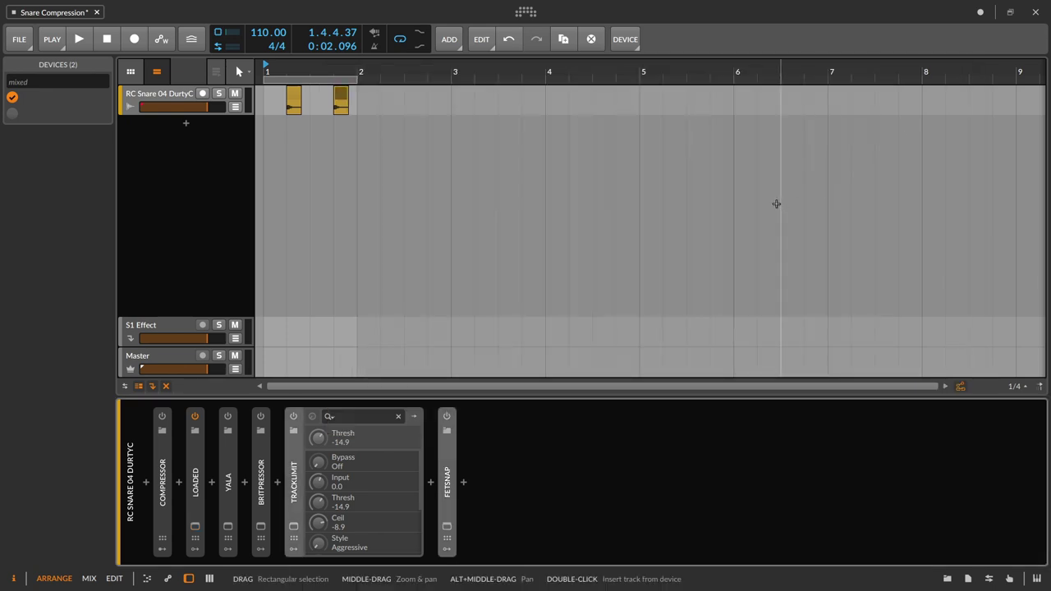